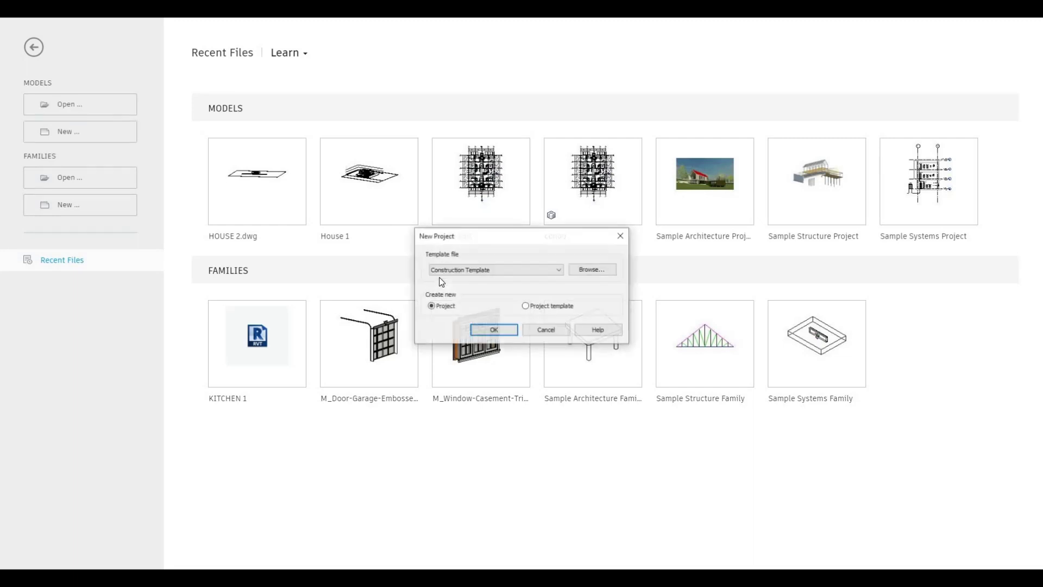
# - Create a new project based on the Architectural Template
pyautogui.click(493, 272)
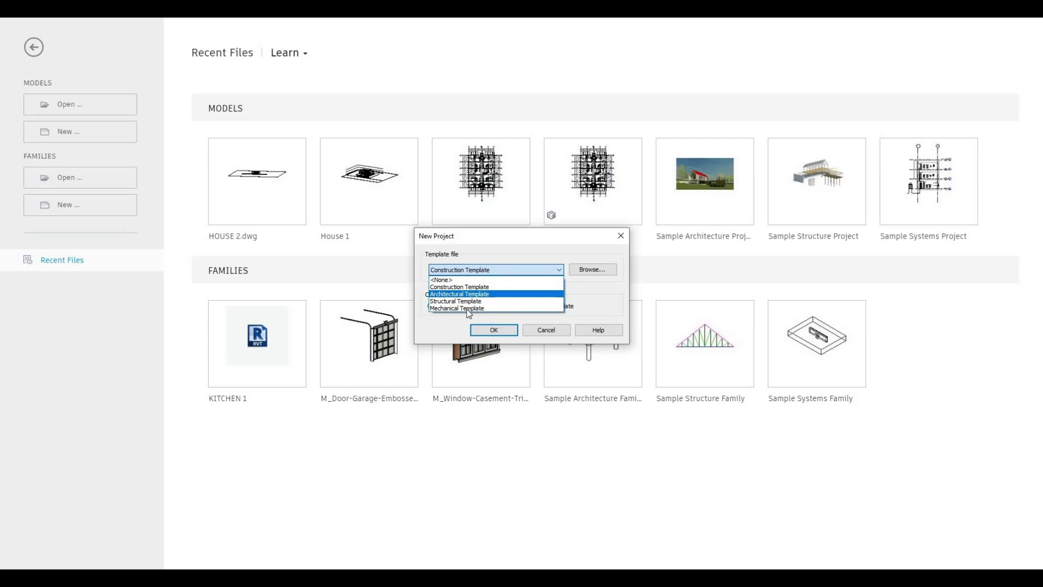
pyautogui.click(467, 294)
pyautogui.click(487, 332)
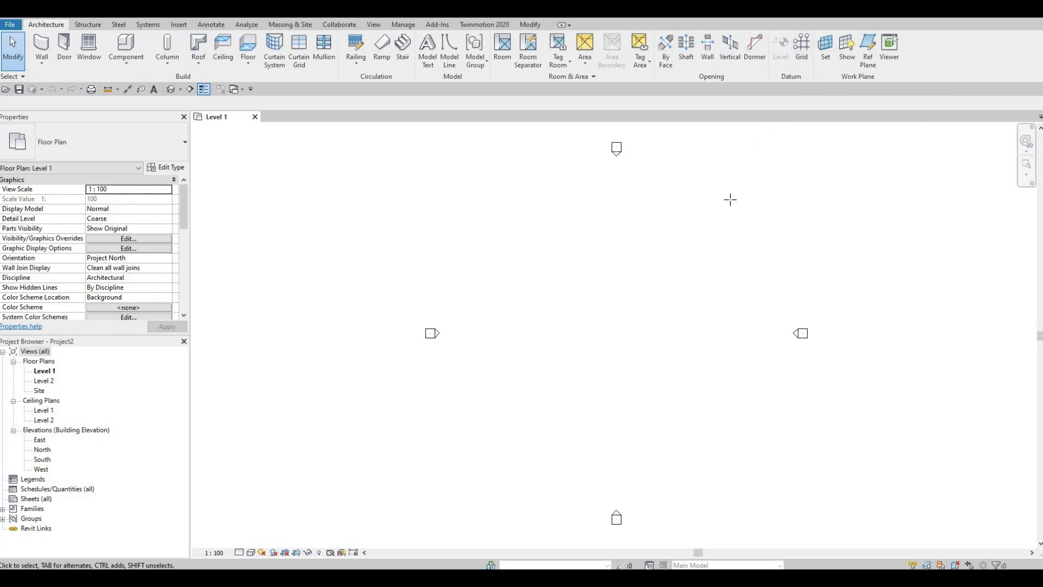
# - Draw one vertical grid line upward in the Level 1 plan, left of centre between the elevation markers
pyautogui.press('g')
pyautogui.press('r')
pyautogui.click(558, 411)
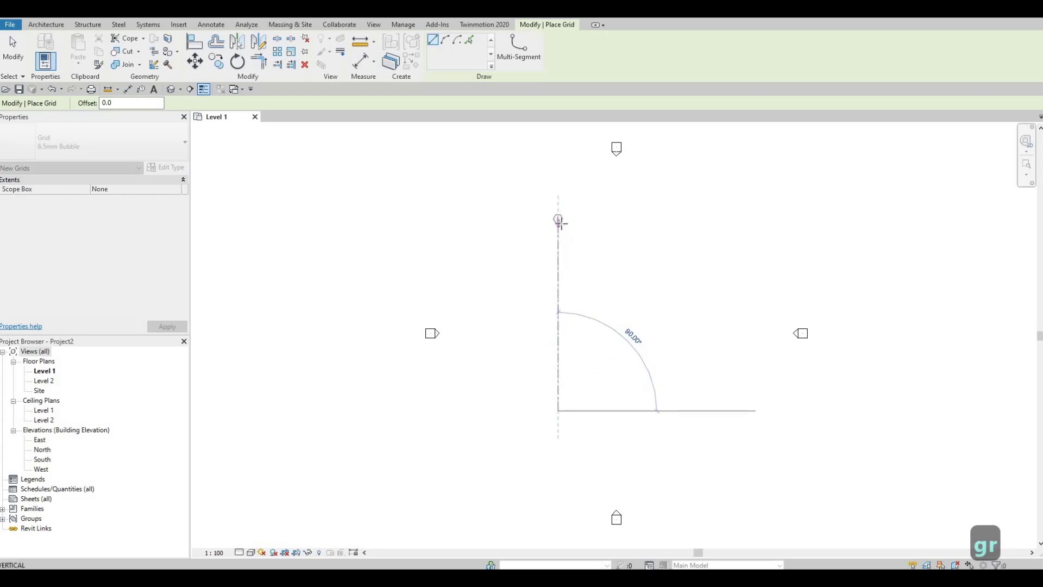
pyautogui.click(558, 219)
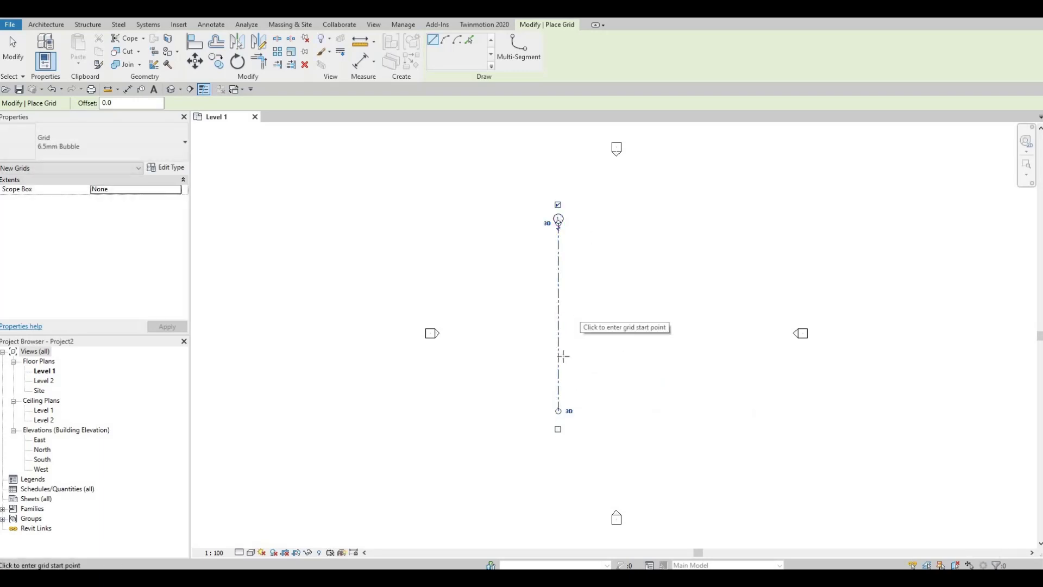
pyautogui.press('Escape')
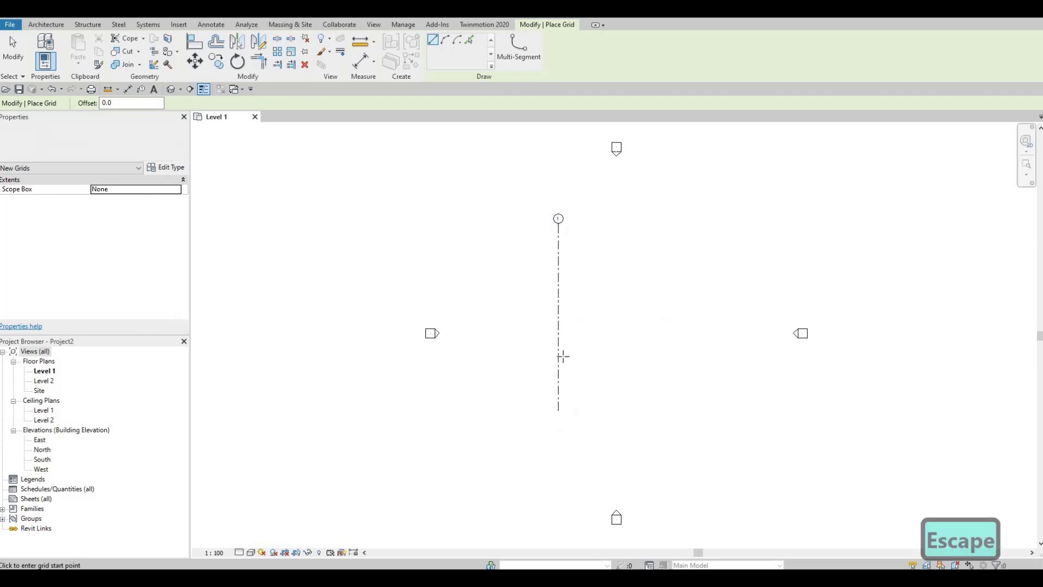
pyautogui.press('Escape')
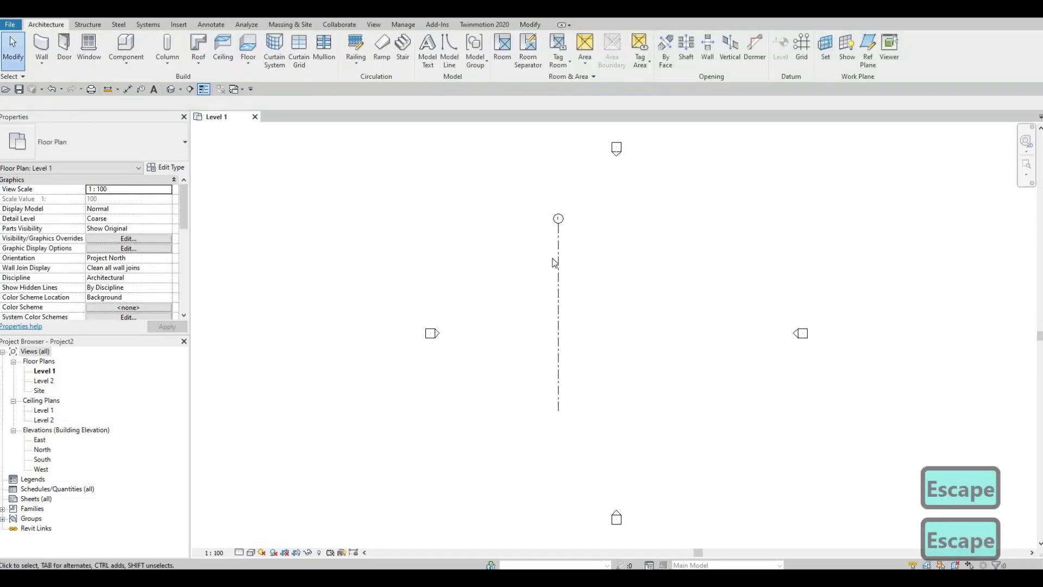
# - Show the grid bubble at the lower end of grid line 1 as well, and deselect the grid
pyautogui.scroll(2, 560, 232)
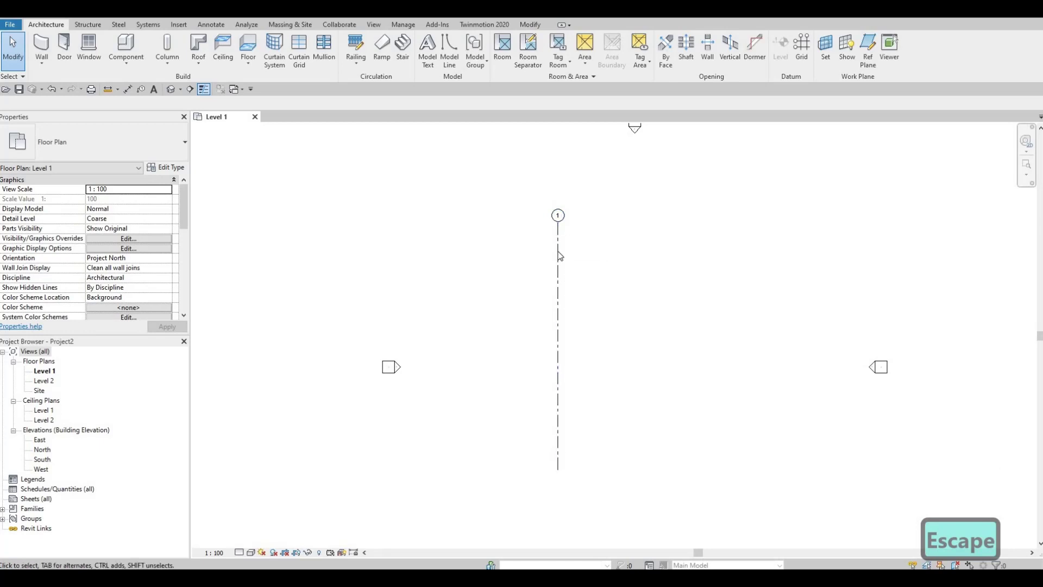
pyautogui.click(586, 437)
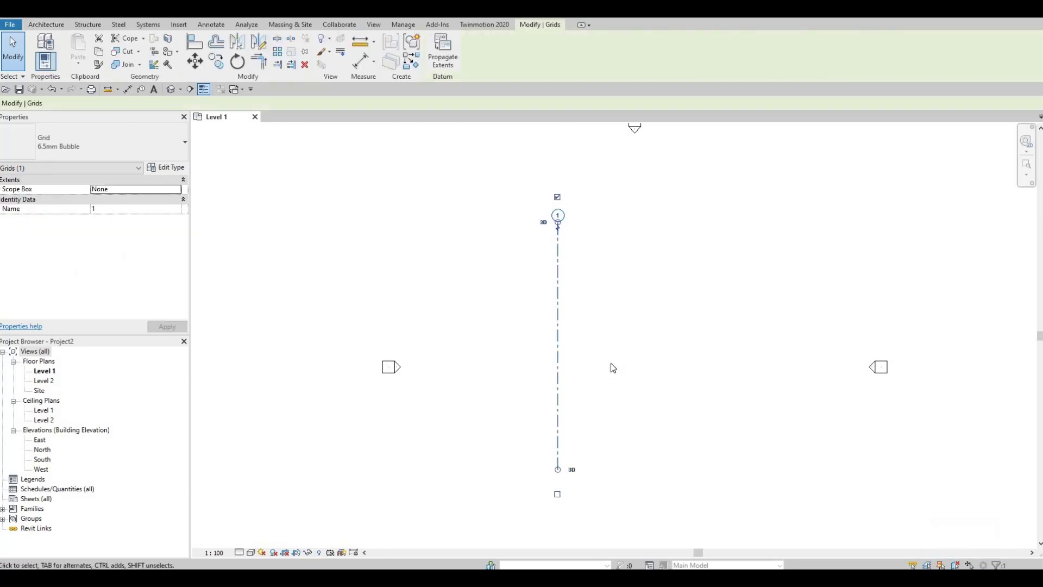
pyautogui.moveTo(557, 502); pyautogui.dragTo(568, 431, button='middle')
pyautogui.scroll(2, 568, 429)
pyautogui.click(569, 425)
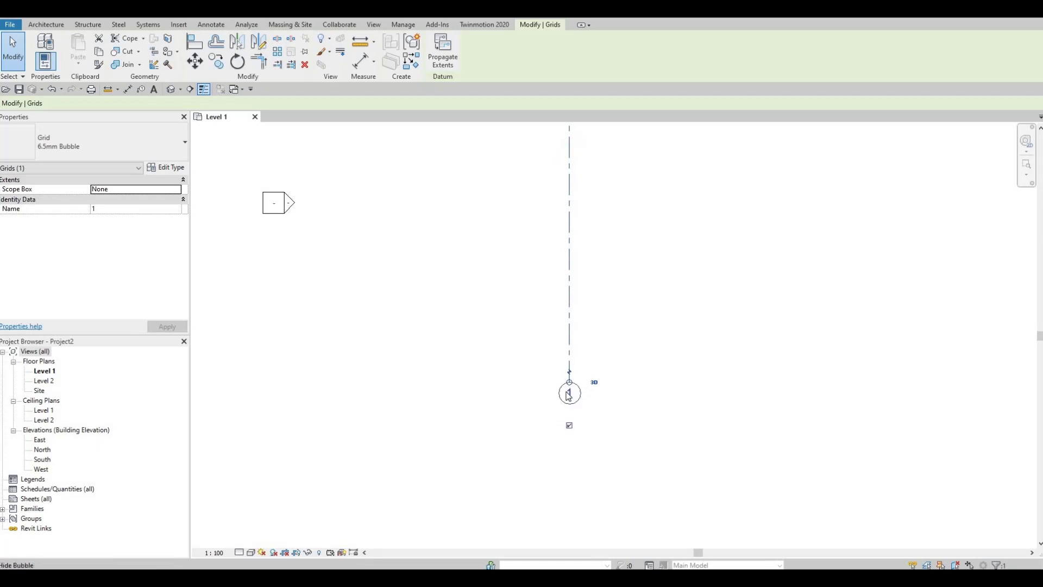
pyautogui.scroll(-3, 568, 400)
pyautogui.moveTo(553, 231); pyautogui.dragTo(557, 289, button='middle')
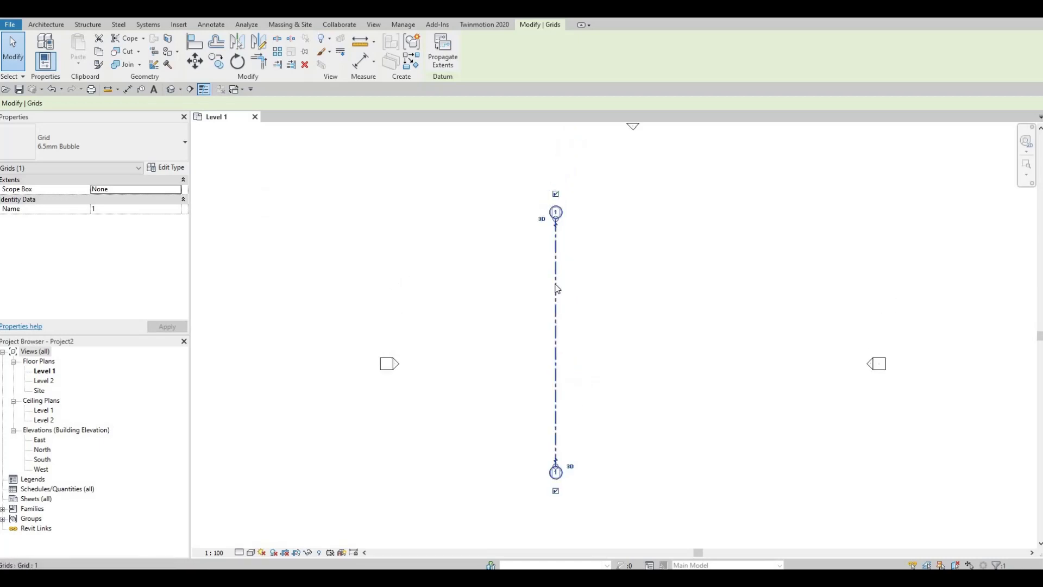
pyautogui.press('Escape')
pyautogui.moveTo(571, 440); pyautogui.dragTo(578, 402, button='middle')
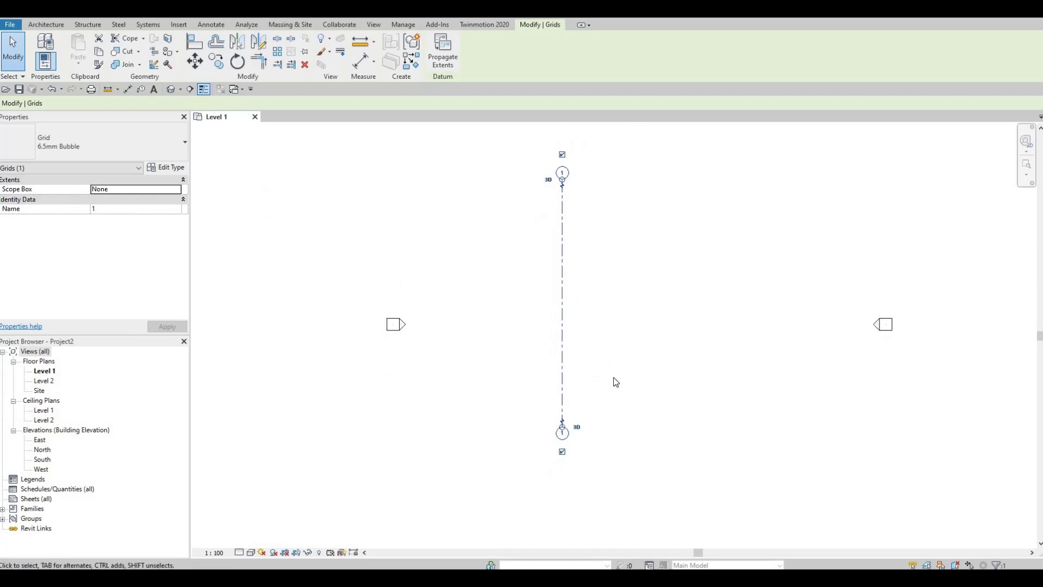
pyautogui.moveTo(588, 326); pyautogui.dragTo(582, 352, button='middle')
pyautogui.moveTo(618, 321); pyautogui.dragTo(596, 309, button='middle')
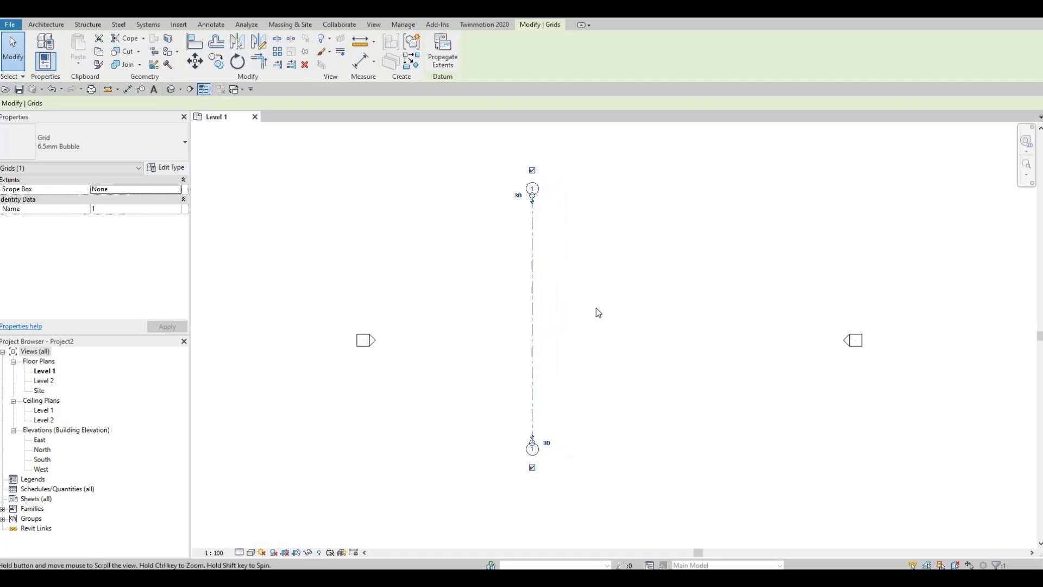
pyautogui.scroll(-2, 597, 343)
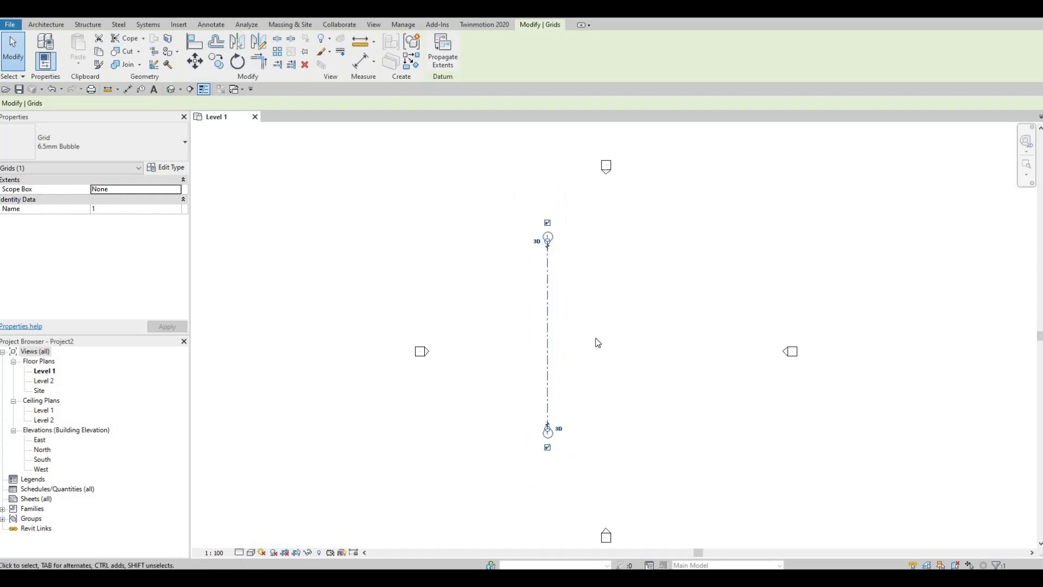
pyautogui.press('Escape')
pyautogui.press('Escape')
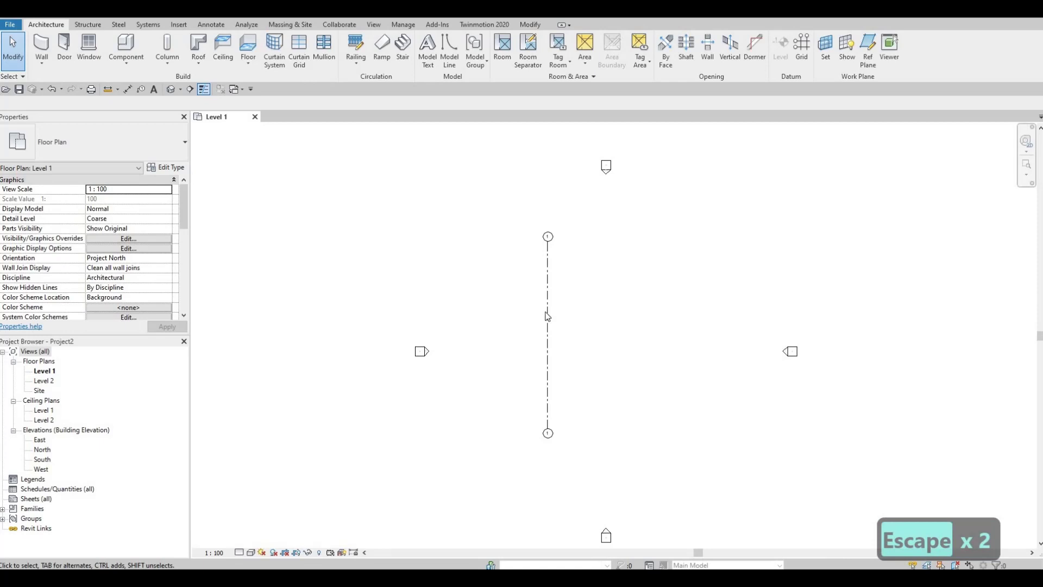
# - Copy grid line 1 horizontally to the right at a distance of 4070
pyautogui.scroll(2, 544, 320)
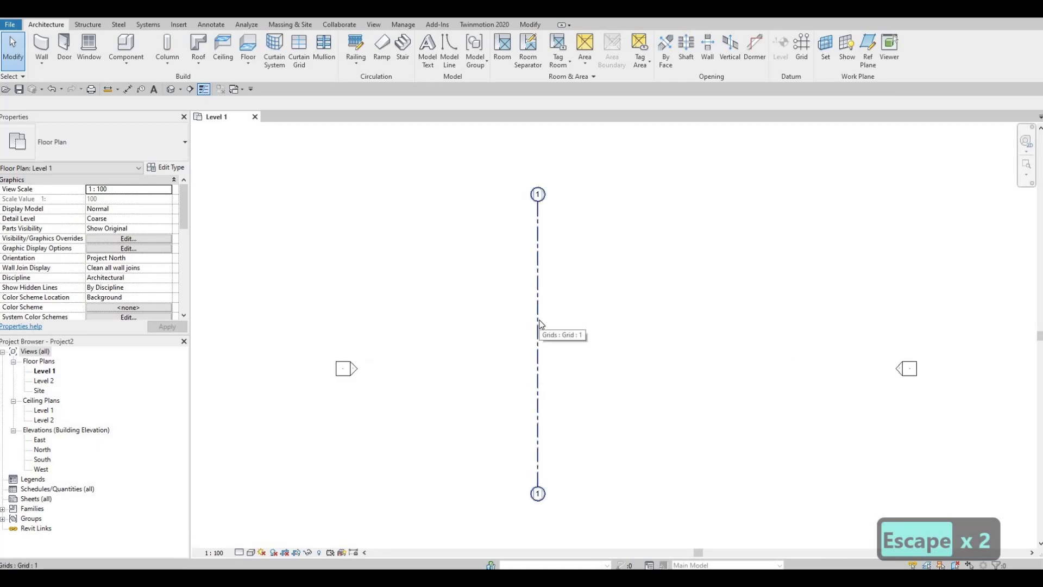
pyautogui.click(539, 324)
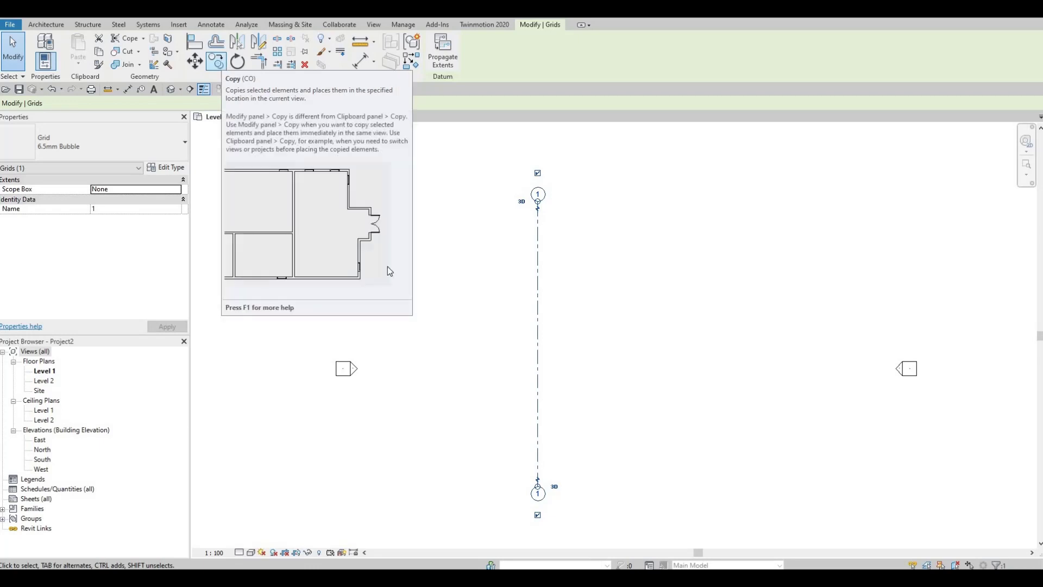
pyautogui.press('c')
pyautogui.press('o')
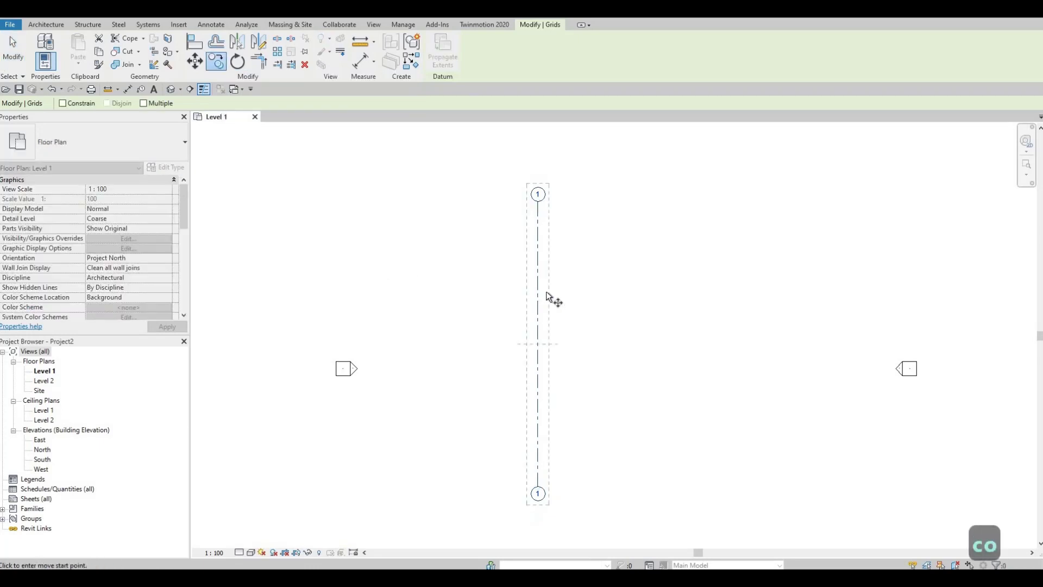
pyautogui.click(538, 292)
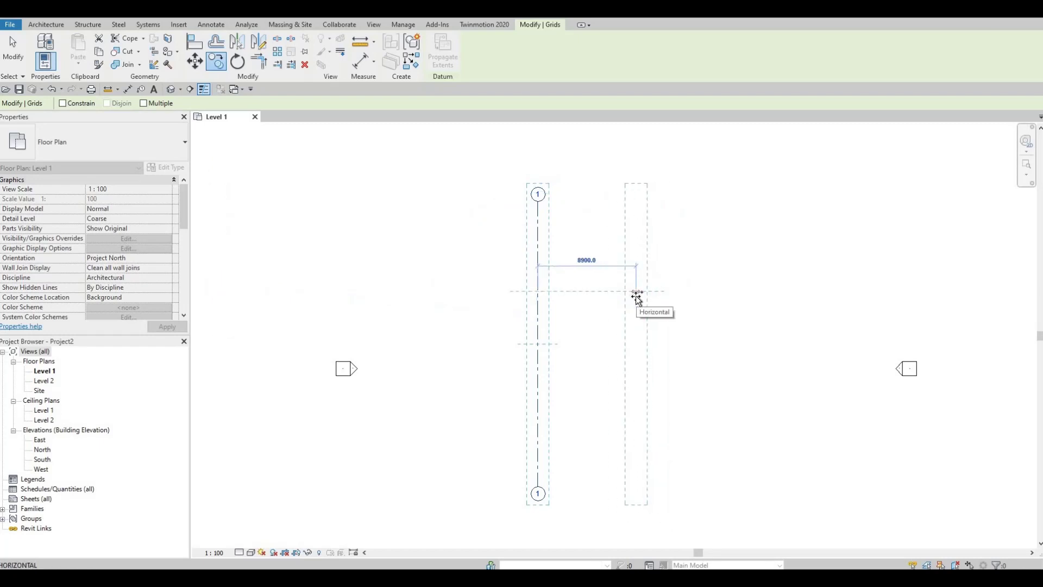
pyautogui.write('4')
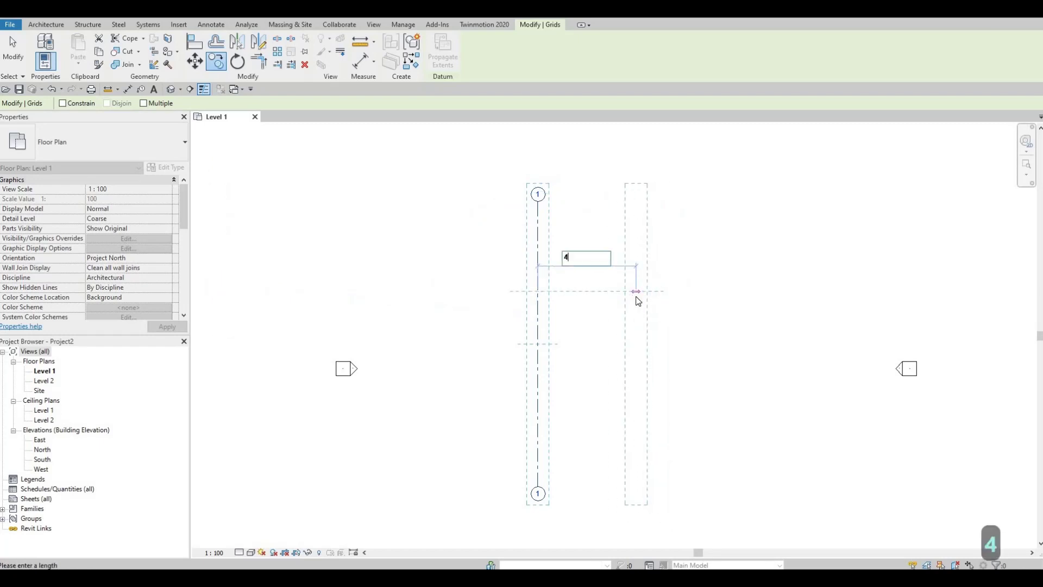
pyautogui.write('070')
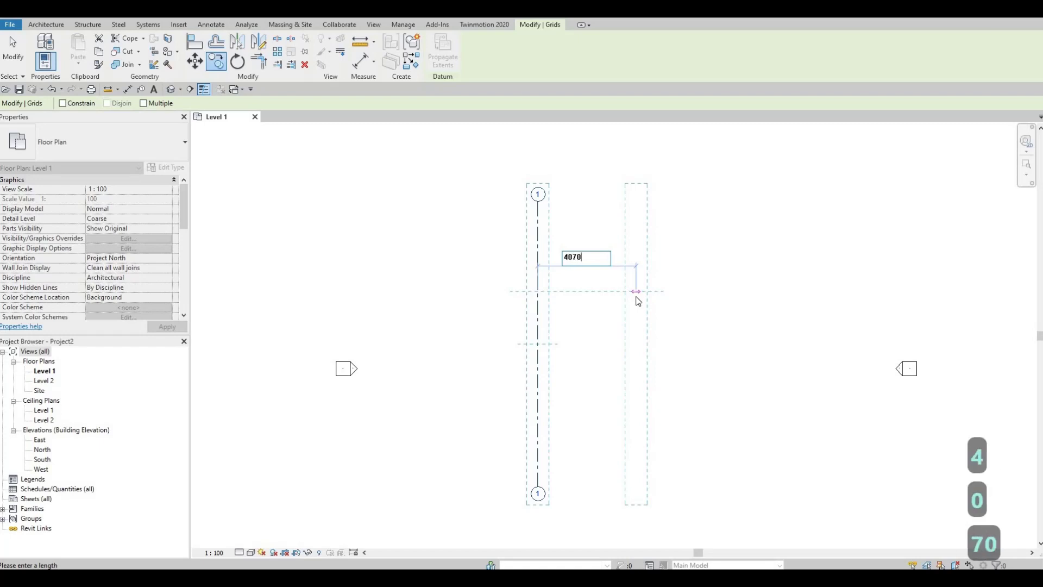
pyautogui.press('Return')
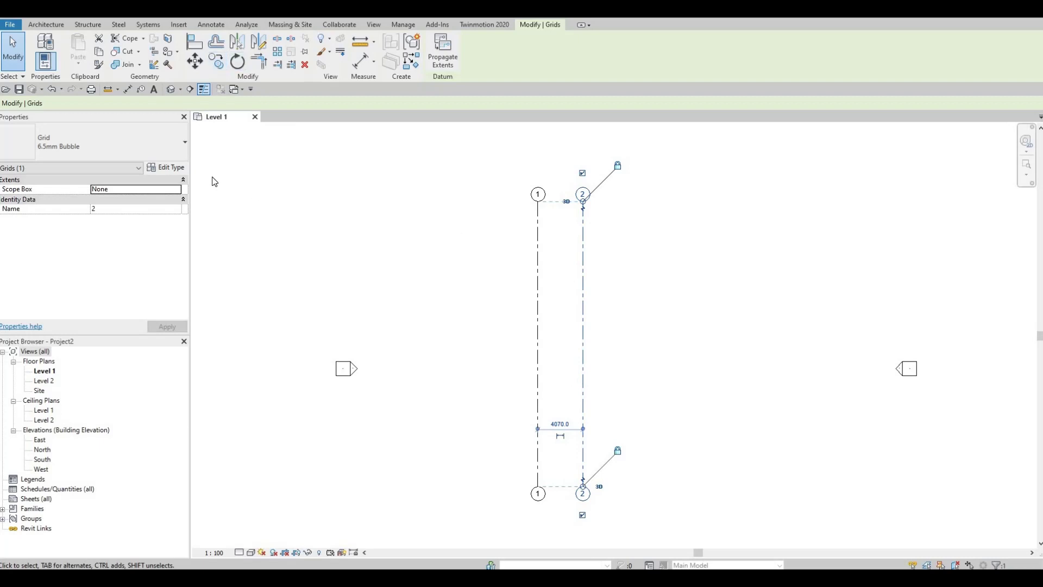
# - Copy grid line 2 horizontally to the right by 4470 with the Multiple option enabled
pyautogui.click(220, 63)
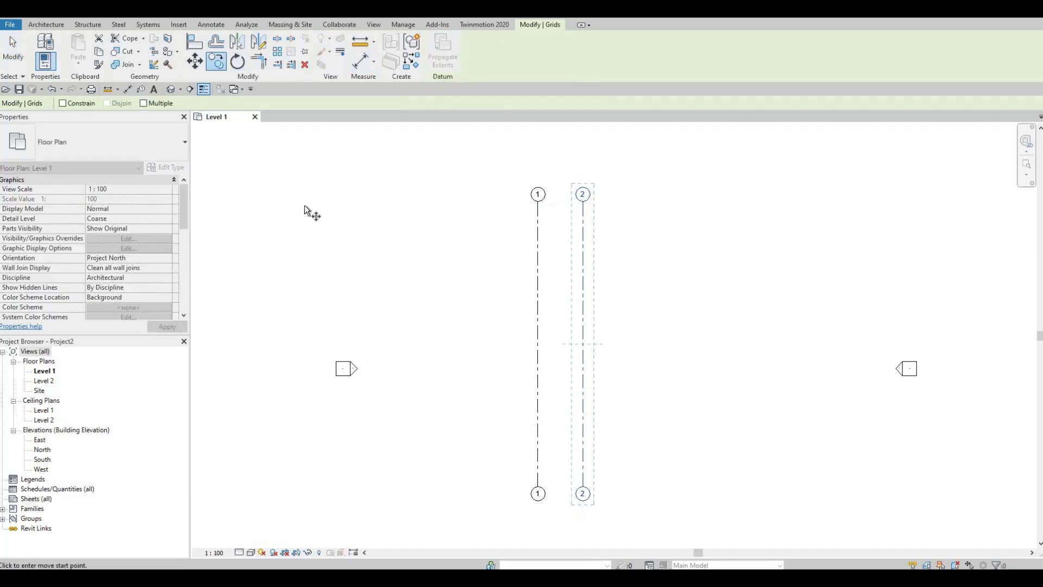
pyautogui.click(144, 103)
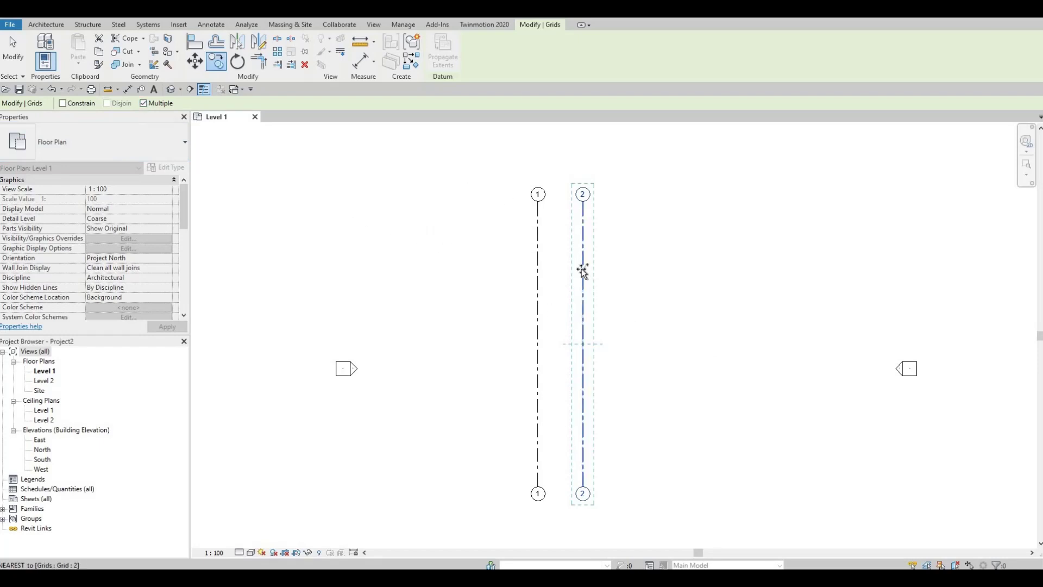
pyautogui.click(625, 271)
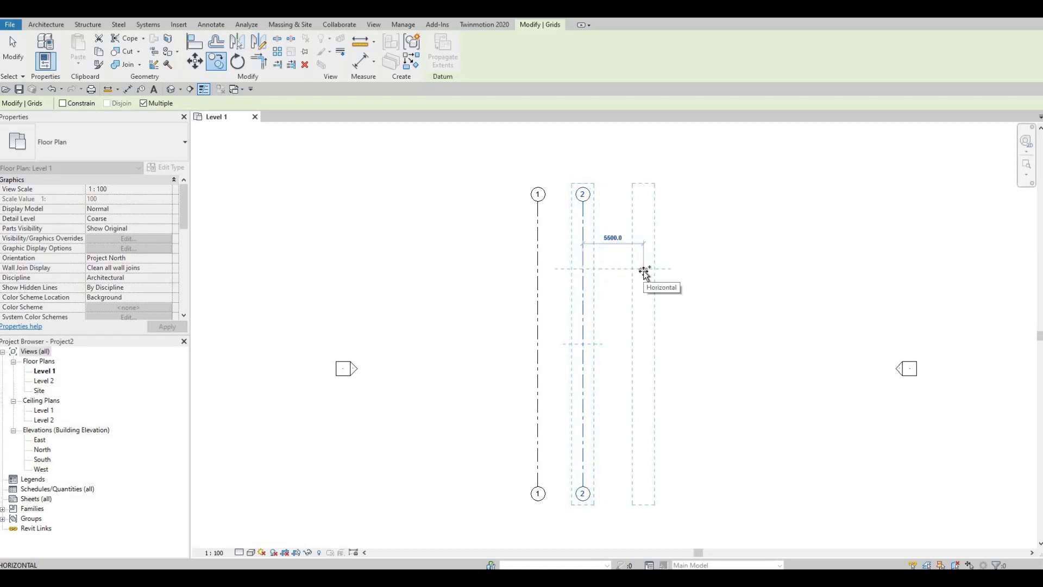
pyautogui.write('44')
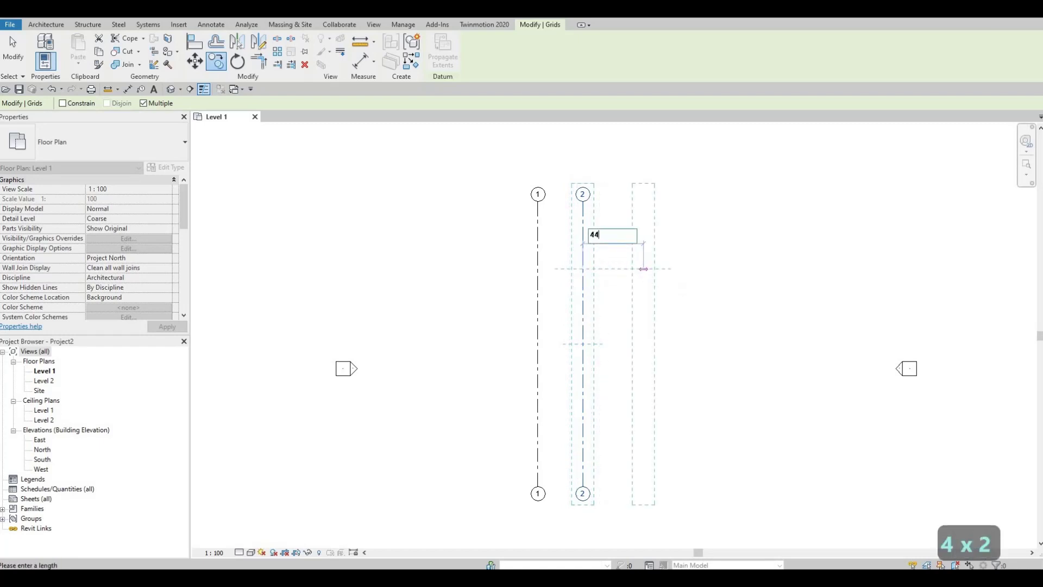
pyautogui.write('70')
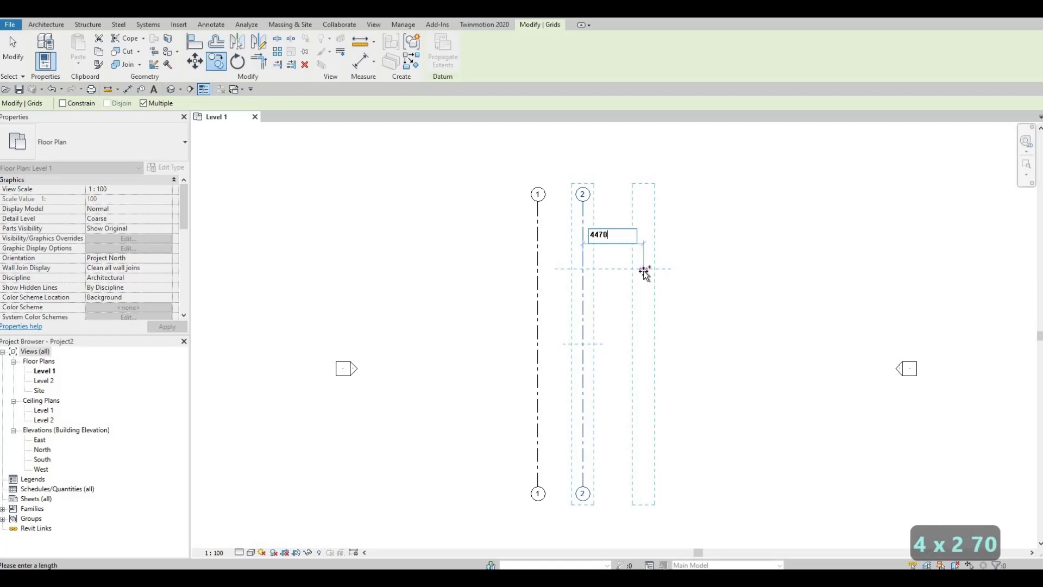
pyautogui.press('Return')
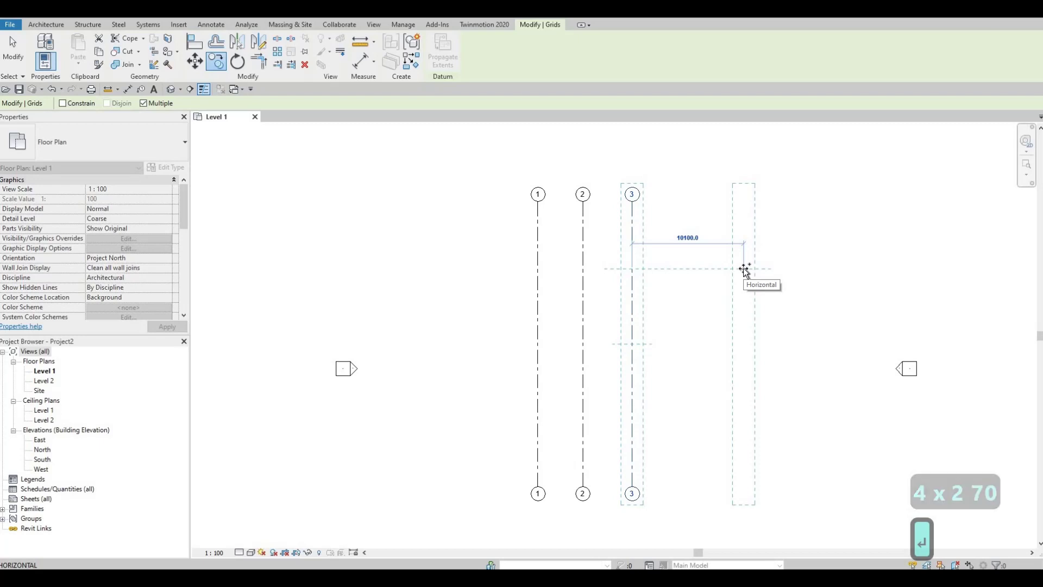
# - Place another grid copy 1100 to the right of grid line 3 and end the copying
pyautogui.write('1100')
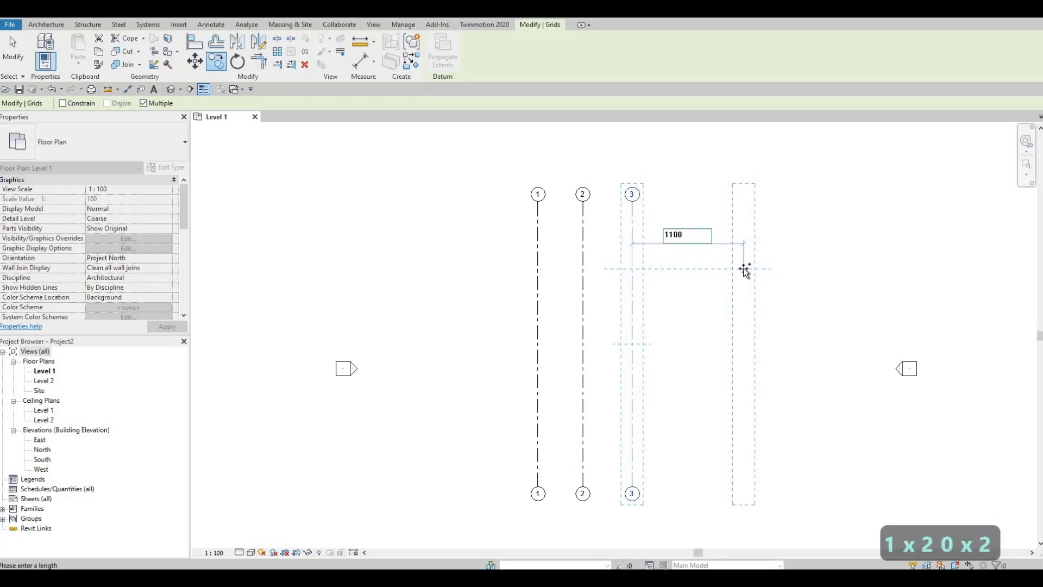
pyautogui.press('Return')
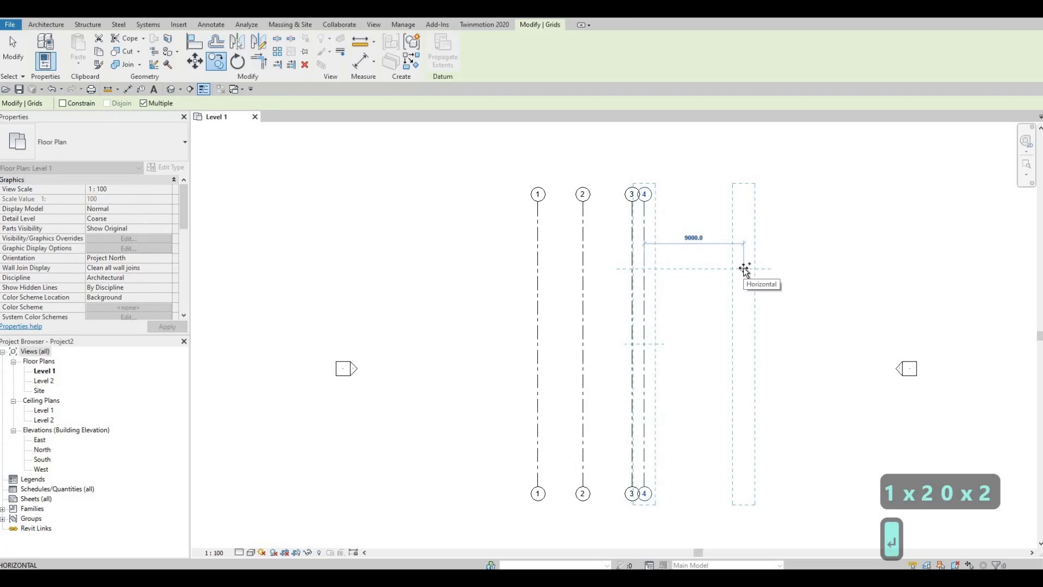
pyautogui.press('Escape')
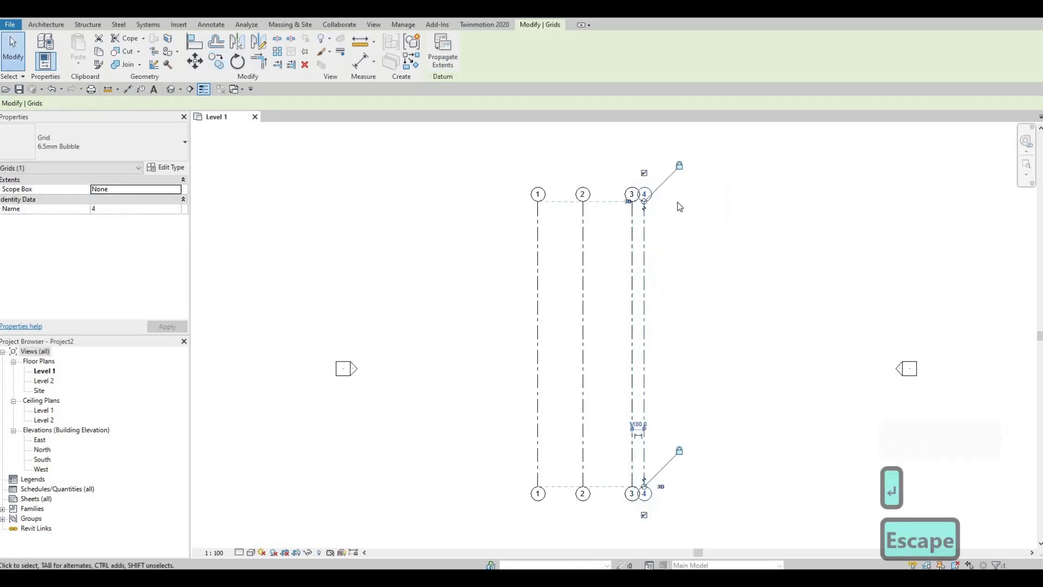
pyautogui.press('Escape')
# - Add an elbow at the upper end of grid line 4 and adjust it so its bubble clears that of grid 3
pyautogui.scroll(1, 633, 208)
pyautogui.scroll(4, 633, 208)
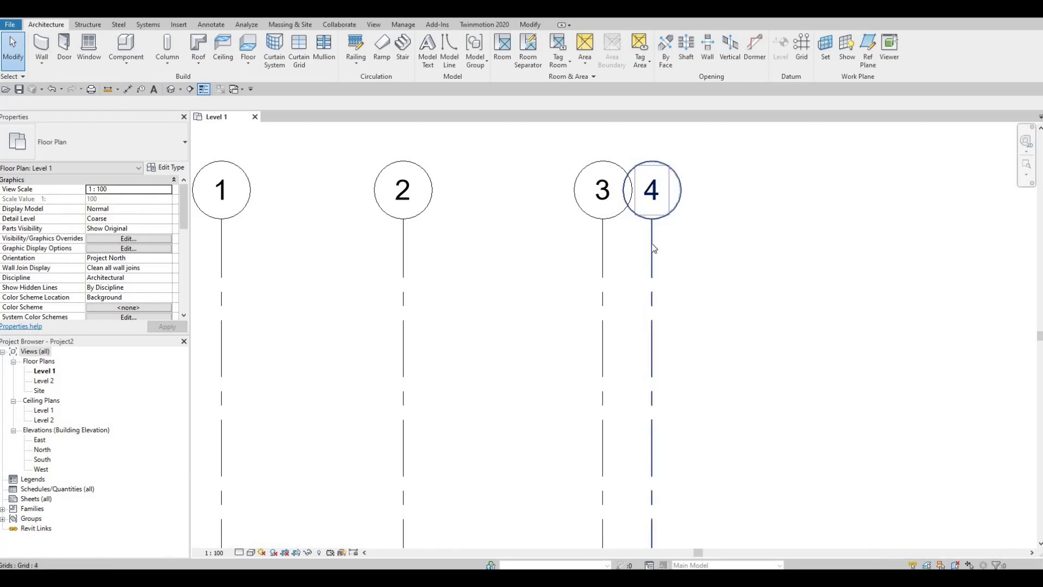
pyautogui.click(653, 270)
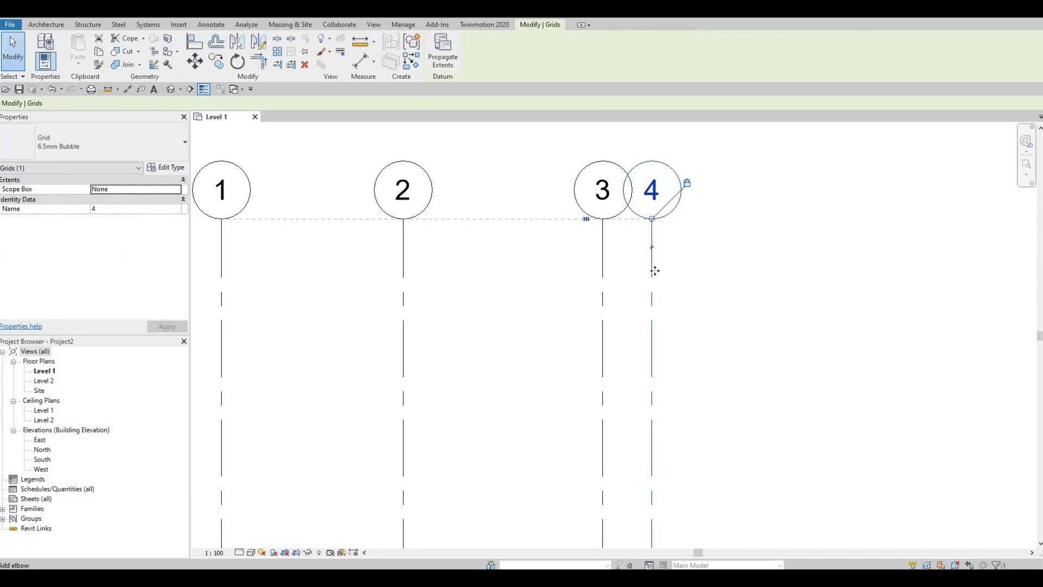
pyautogui.scroll(-1, 671, 230)
pyautogui.scroll(1, 674, 228)
pyautogui.scroll(1, 646, 270)
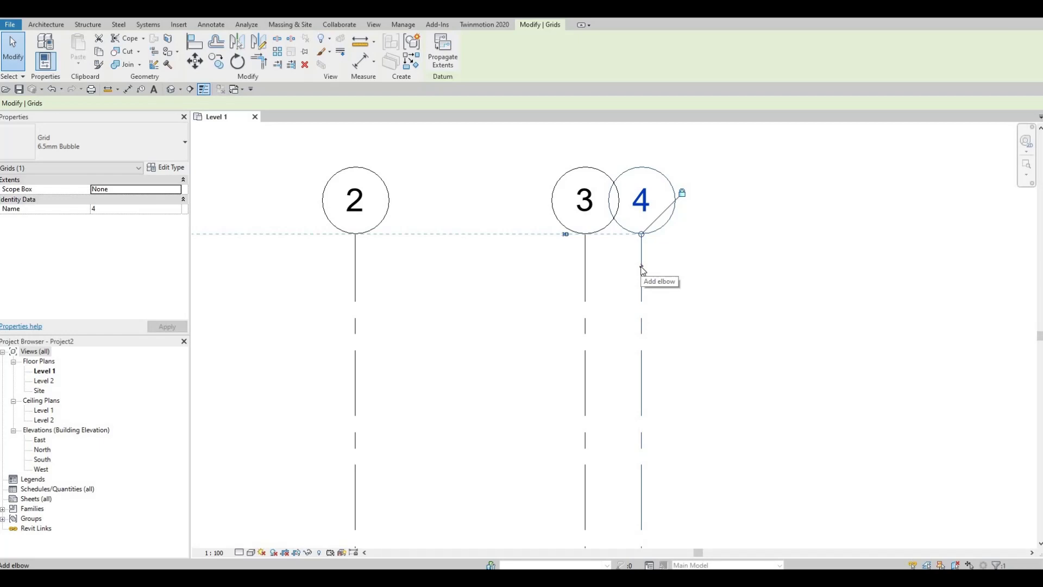
pyautogui.click(642, 270)
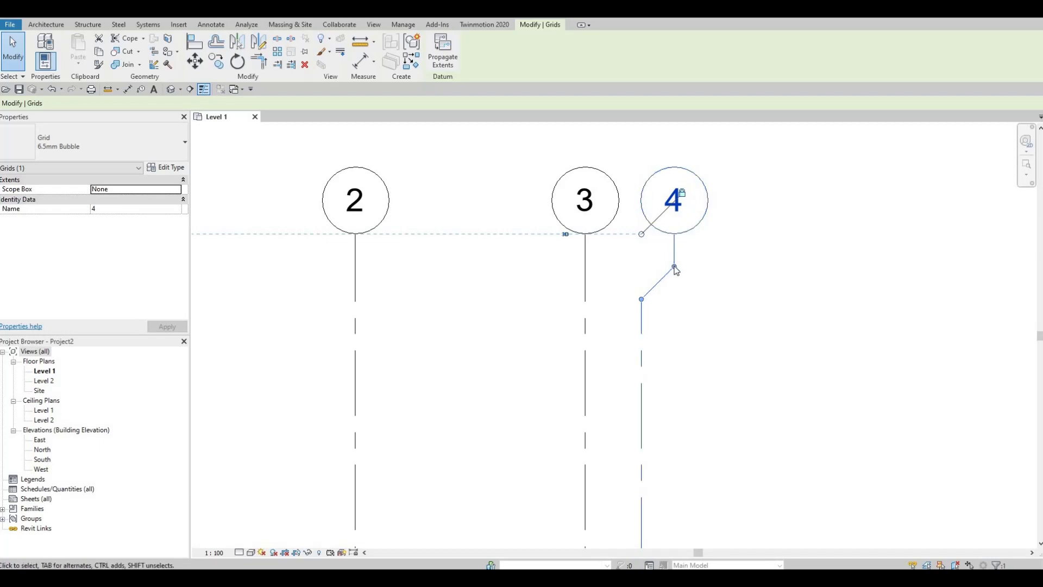
pyautogui.moveTo(676, 269)
pyautogui.mouseDown()
pyautogui.moveTo(595, 267)
pyautogui.moveTo(680, 275)
pyautogui.mouseUp()
pyautogui.scroll(-3, 692, 279)
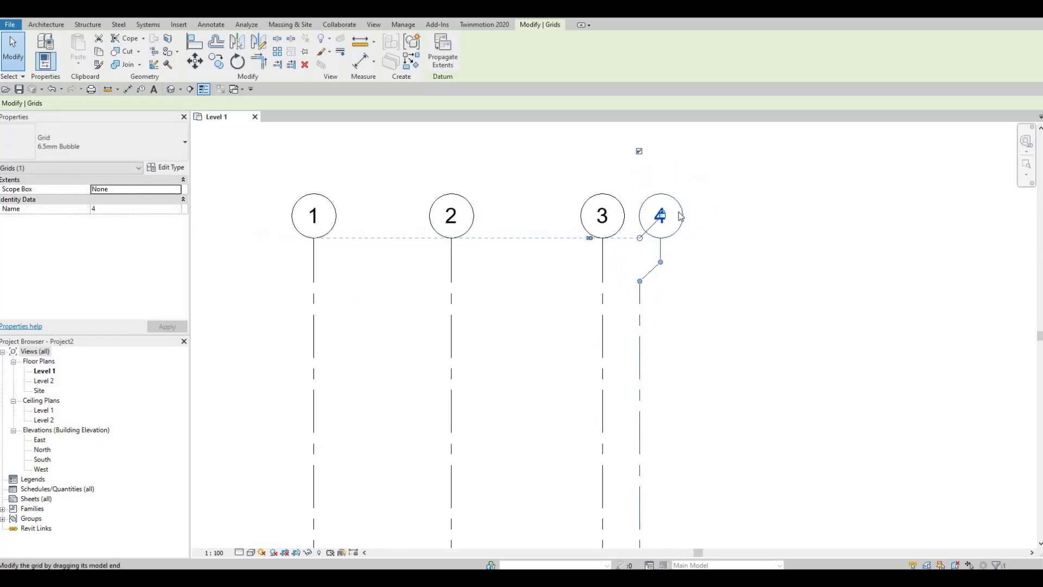
# - Add an elbow at the lower end of grid line 4 and adjust it so its bubble clears that of grid 3
pyautogui.moveTo(634, 214); pyautogui.dragTo(635, 239, button='middle')
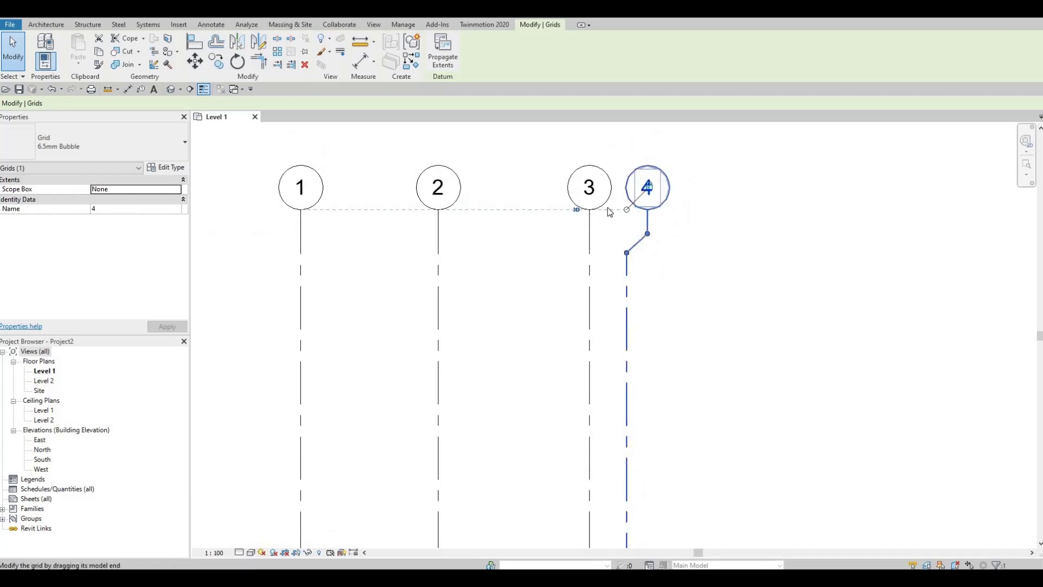
pyautogui.scroll(-4, 701, 203)
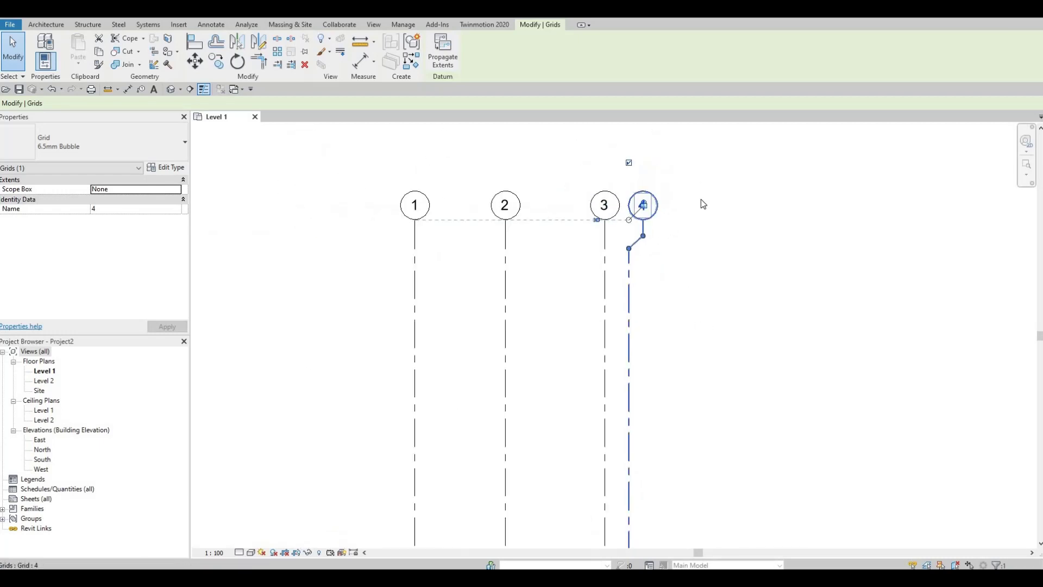
pyautogui.scroll(4, 659, 375)
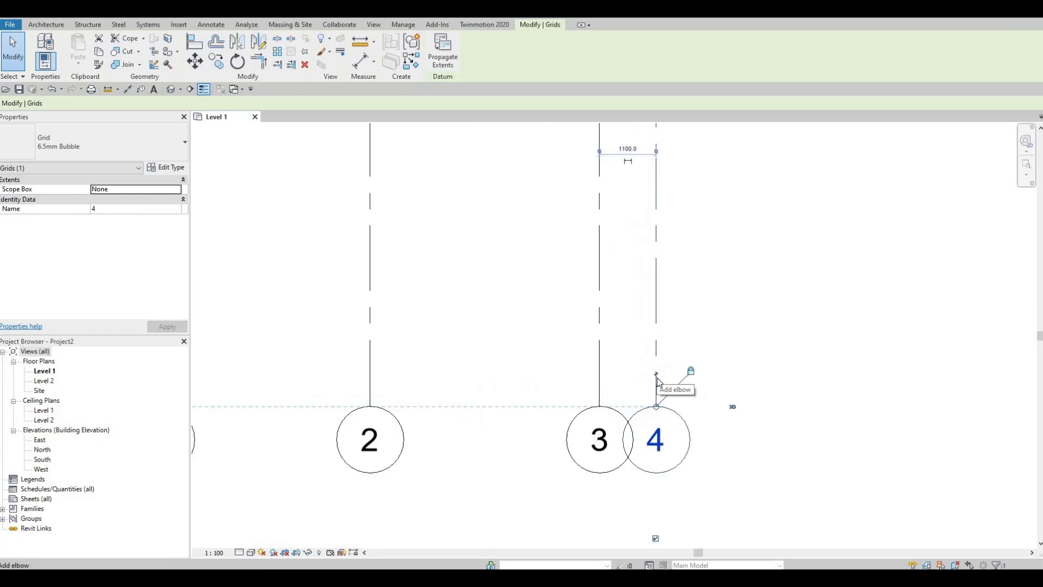
pyautogui.scroll(5, 657, 377)
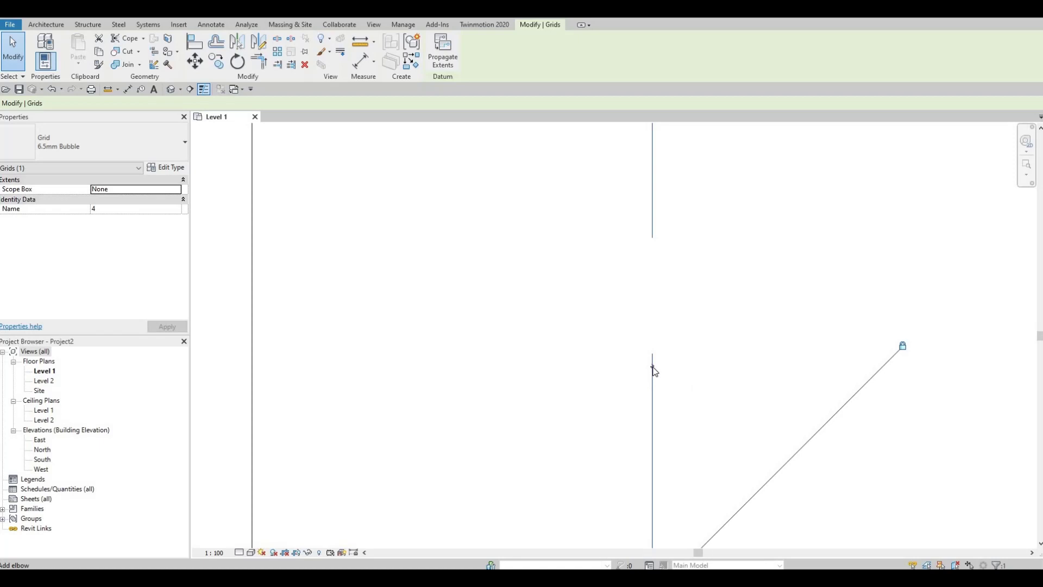
pyautogui.click(653, 368)
pyautogui.scroll(-4, 656, 365)
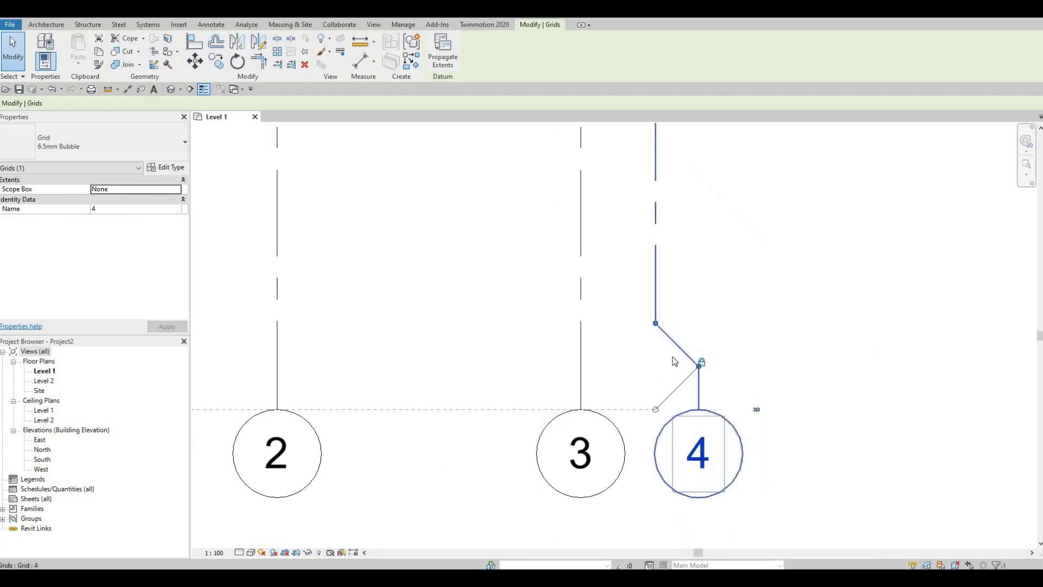
pyautogui.press('Escape')
pyautogui.click(698, 370)
pyautogui.moveTo(699, 369)
pyautogui.mouseDown()
pyautogui.moveTo(640, 366)
pyautogui.moveTo(693, 368)
pyautogui.mouseUp()
pyautogui.scroll(-2, 692, 367)
pyautogui.scroll(-3, 712, 396)
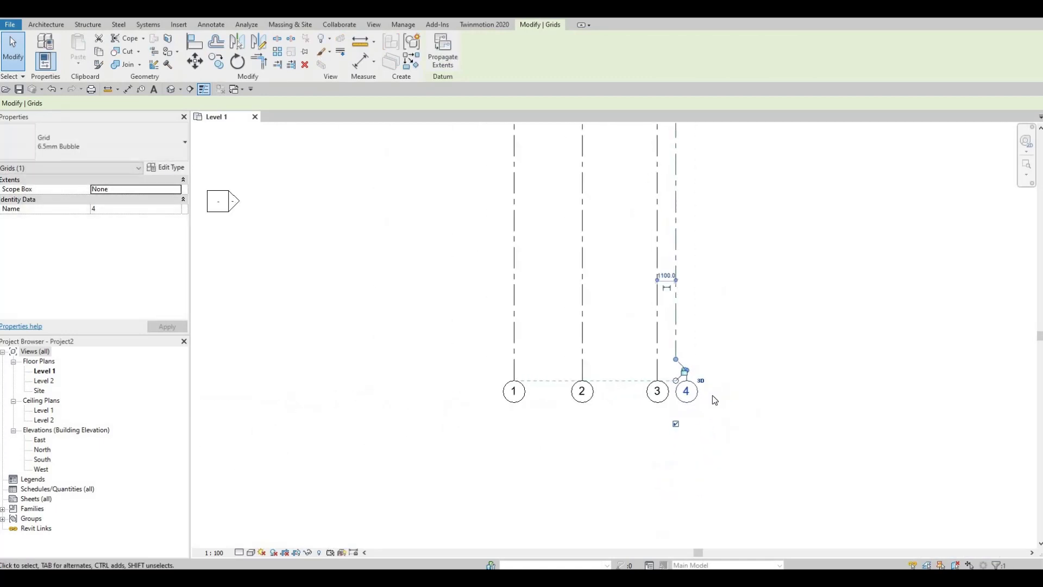
pyautogui.press('Escape')
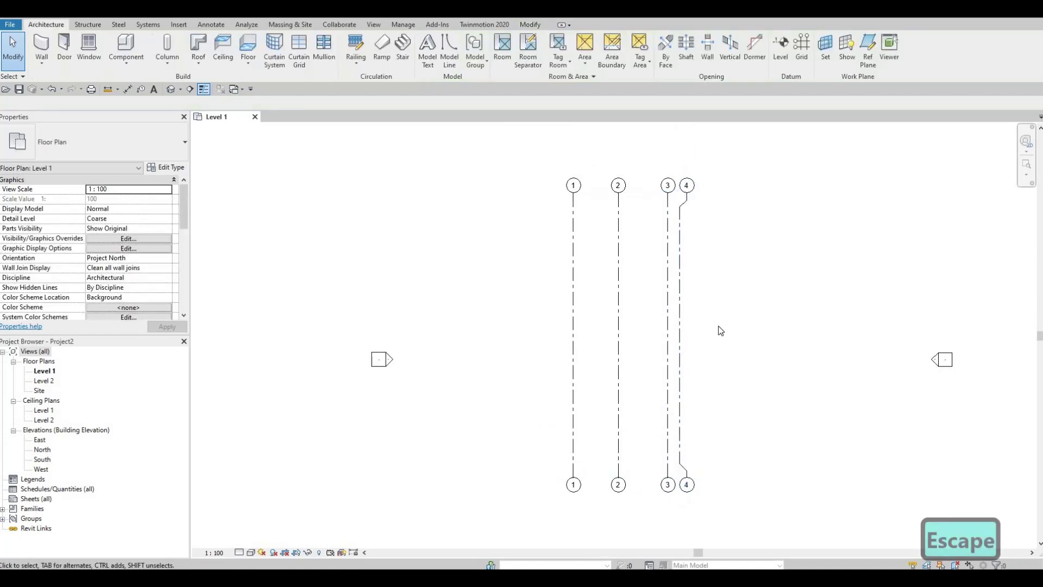
pyautogui.moveTo(717, 335); pyautogui.dragTo(717, 356, button='middle')
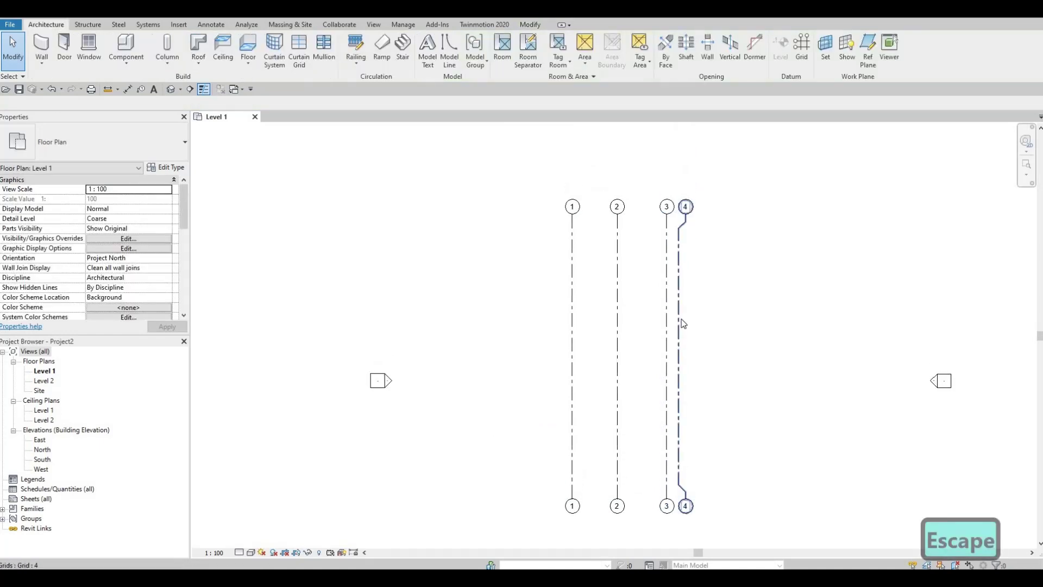
pyautogui.press('Escape')
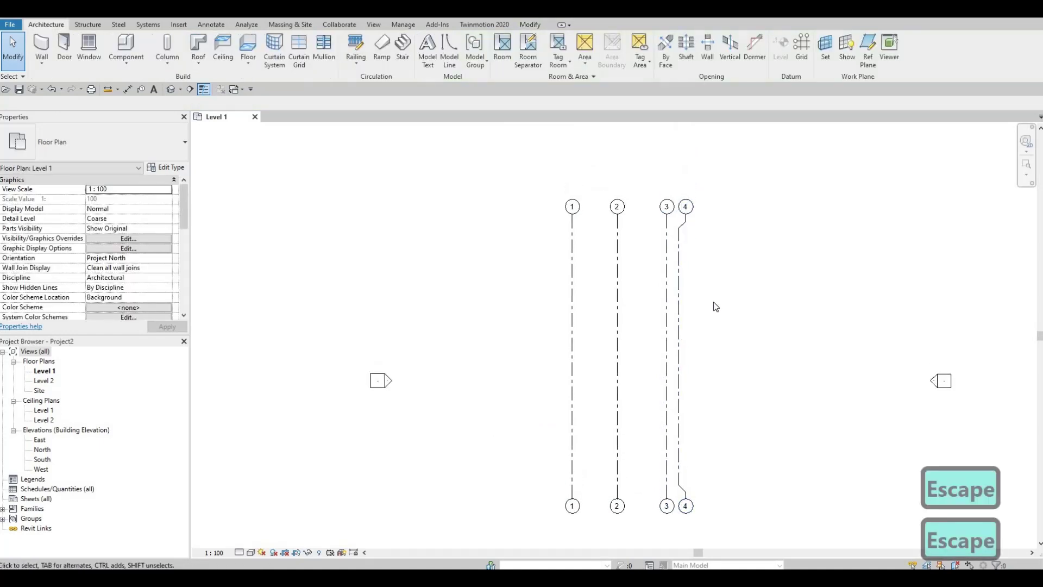
# - Draw a horizontal grid line from right to left across the upper part of grid lines 1 to 4
pyautogui.press('g')
pyautogui.press('r')
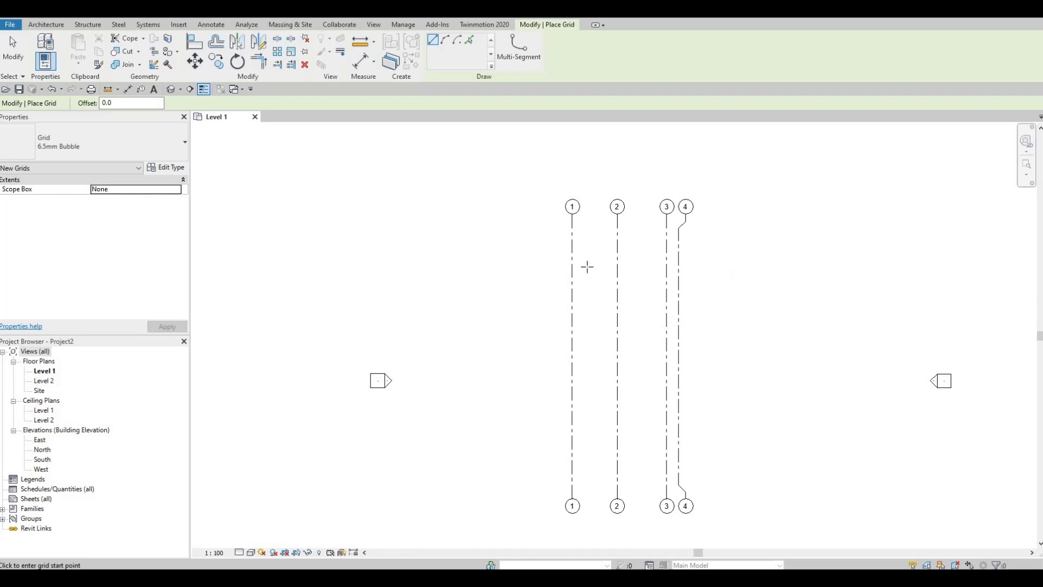
pyautogui.click(683, 265)
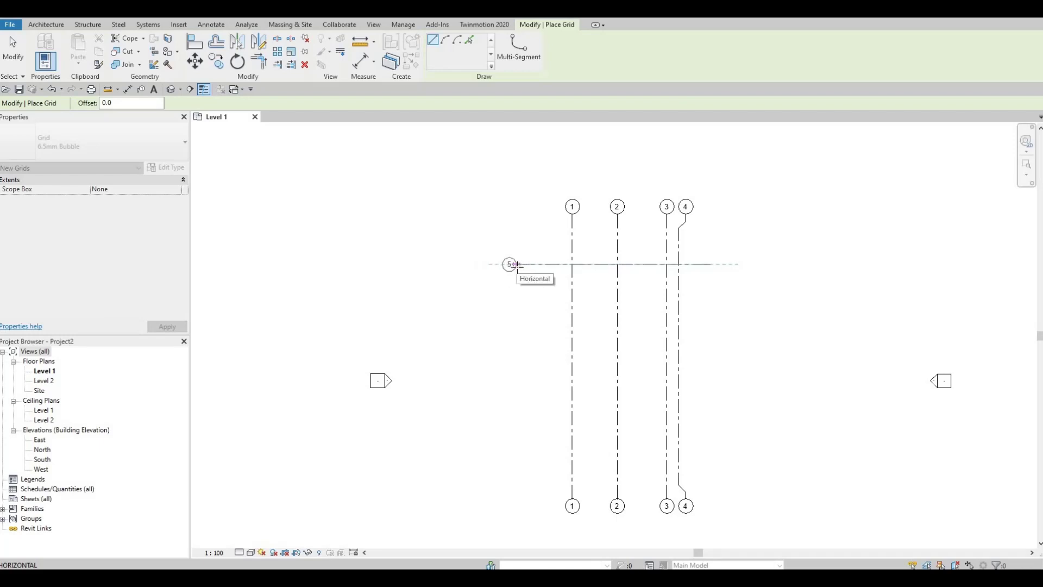
pyautogui.click(517, 265)
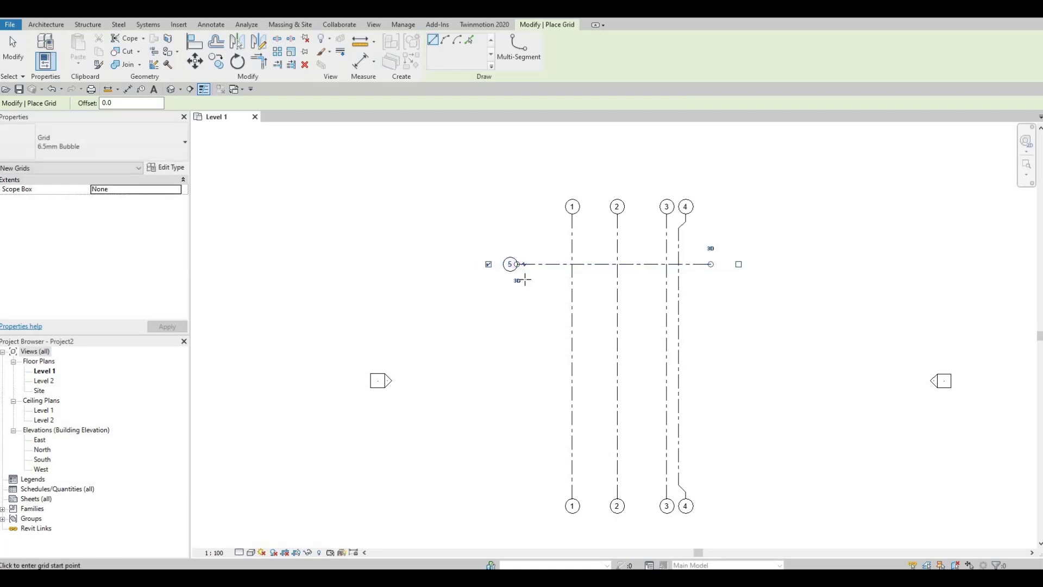
pyautogui.press('Escape')
pyautogui.press('Escape')
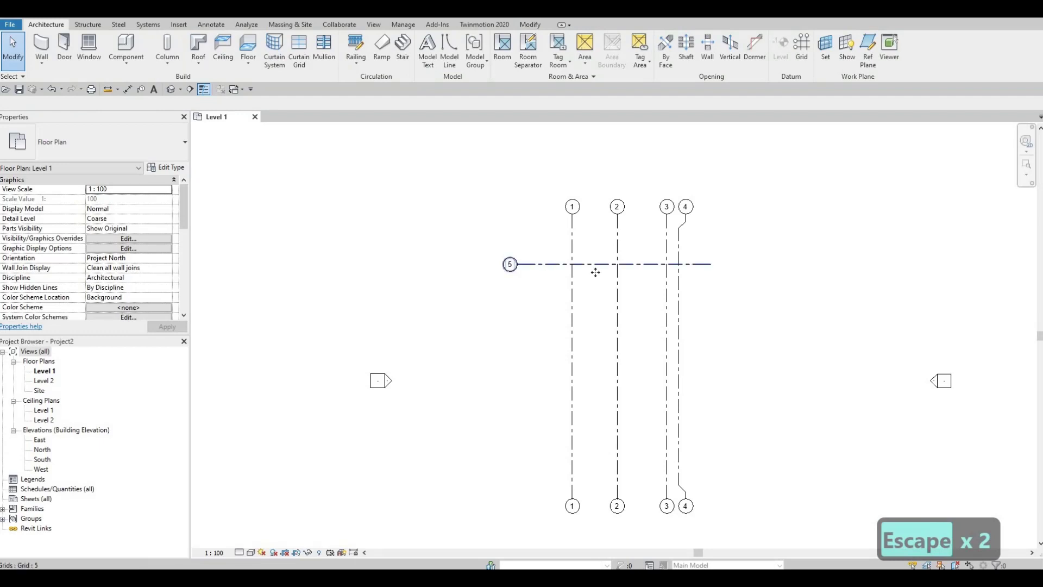
# - Show the bubble at the right end of the horizontal grid line and rename the grid A
pyautogui.click(596, 266)
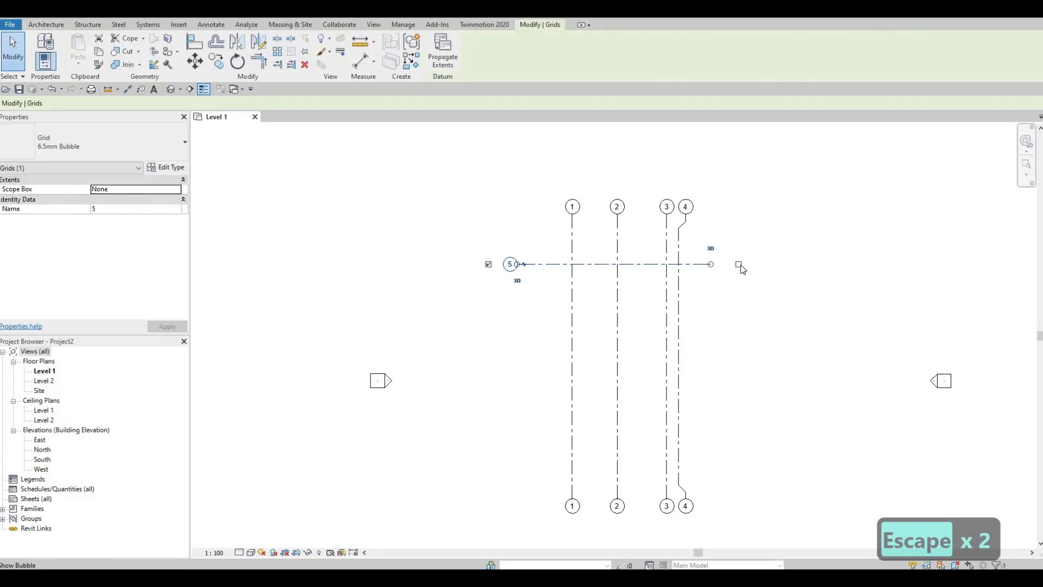
pyautogui.click(739, 264)
pyautogui.scroll(5, 511, 266)
pyautogui.scroll(2, 516, 265)
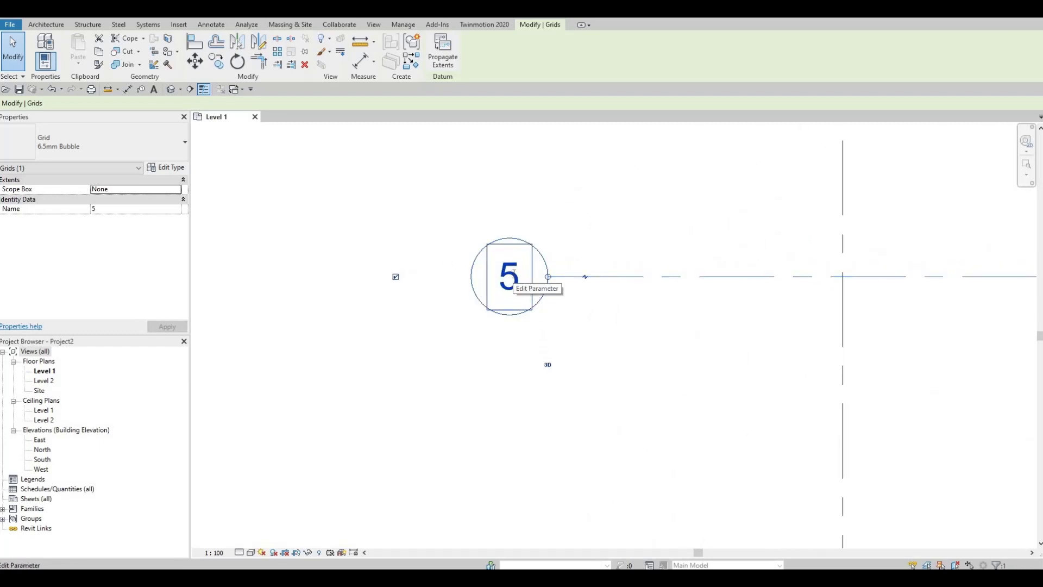
pyautogui.click(514, 273)
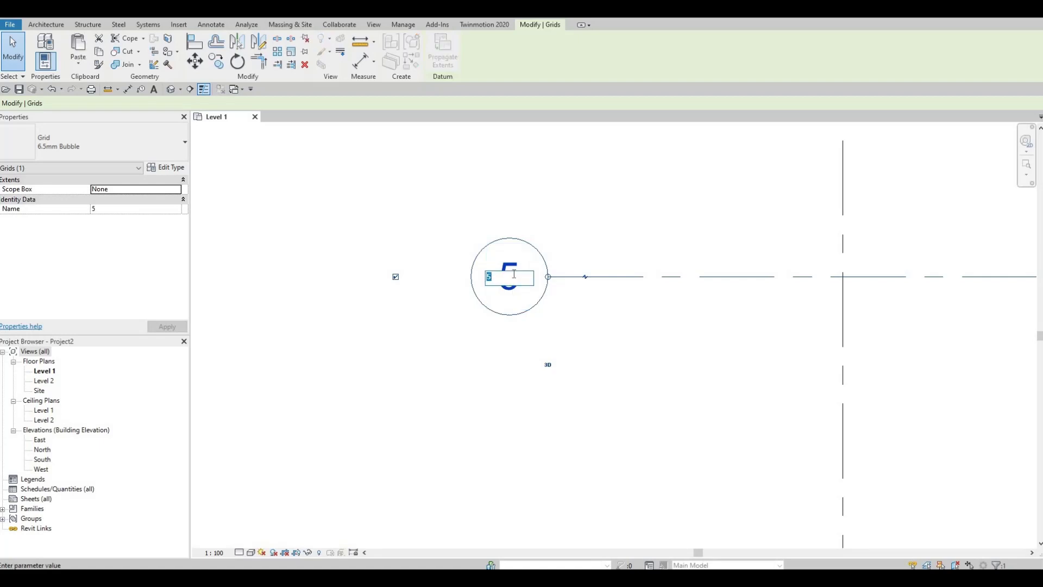
pyautogui.write('A')
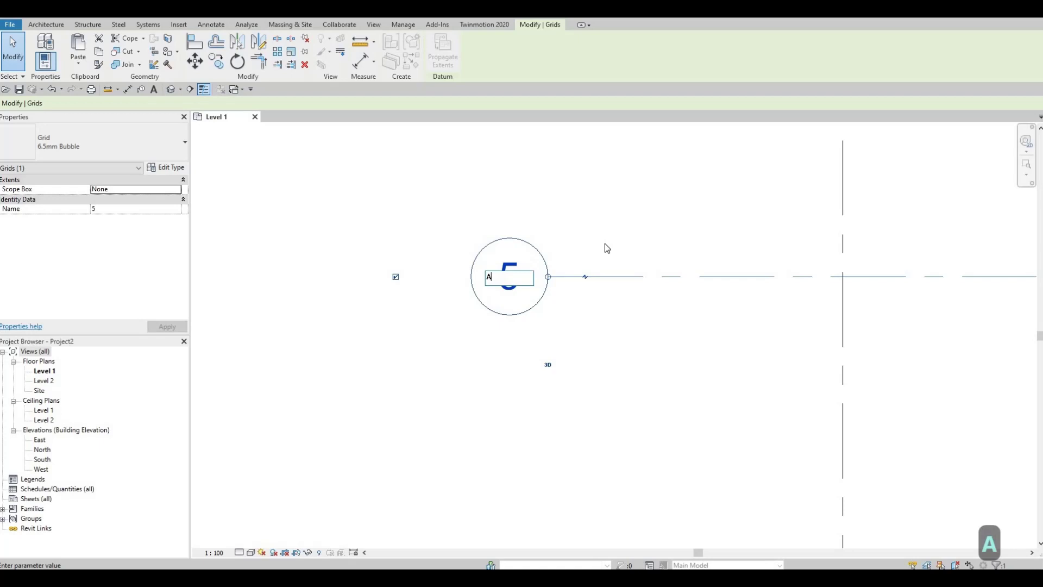
pyautogui.press('Return')
pyautogui.scroll(-5, 605, 244)
pyautogui.scroll(-3, 563, 313)
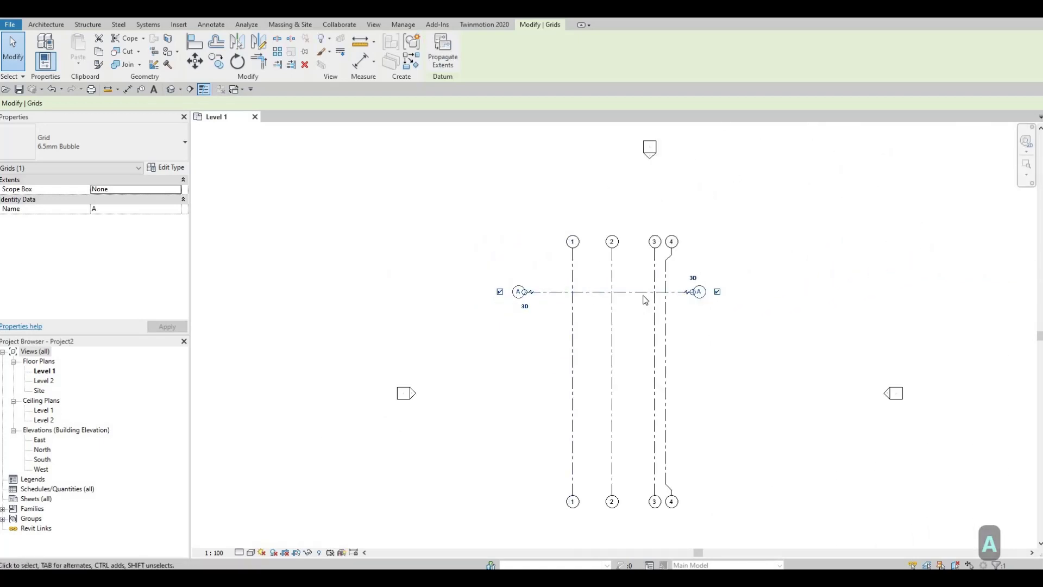
# - Copy grid line A vertically downward at a distance of 7755
pyautogui.scroll(2, 645, 300)
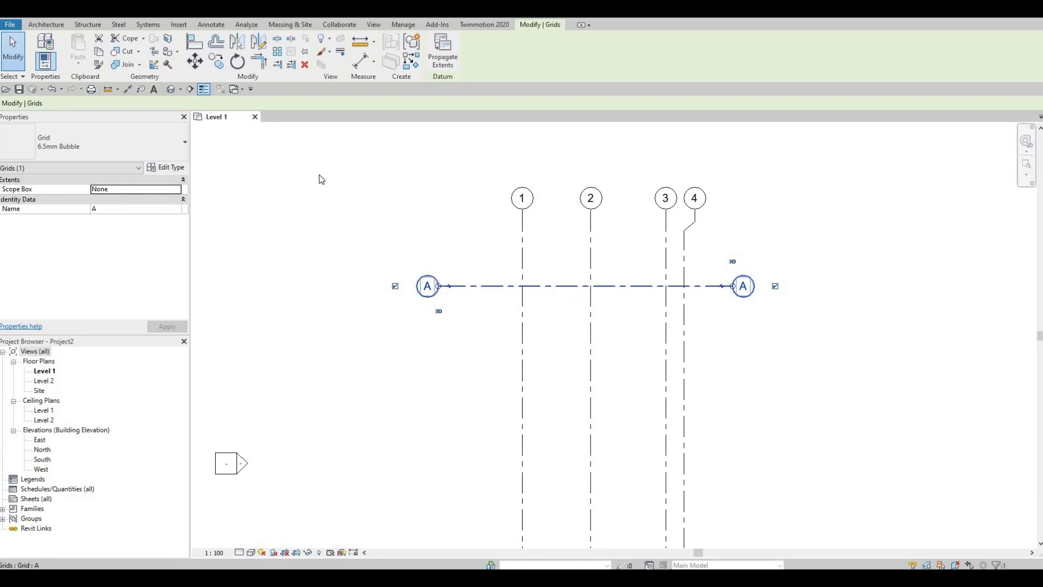
pyautogui.click(218, 61)
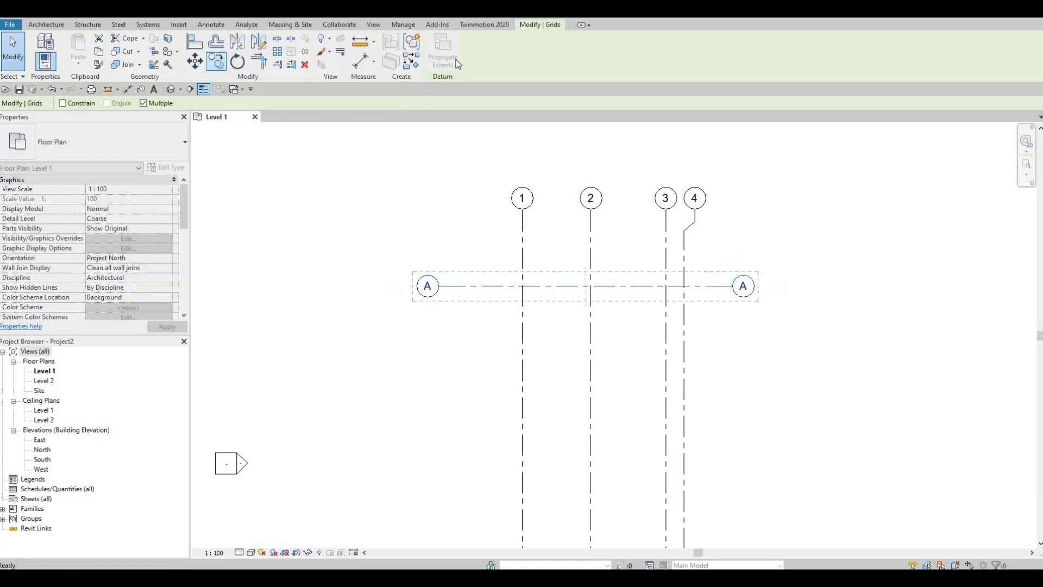
pyautogui.click(496, 283)
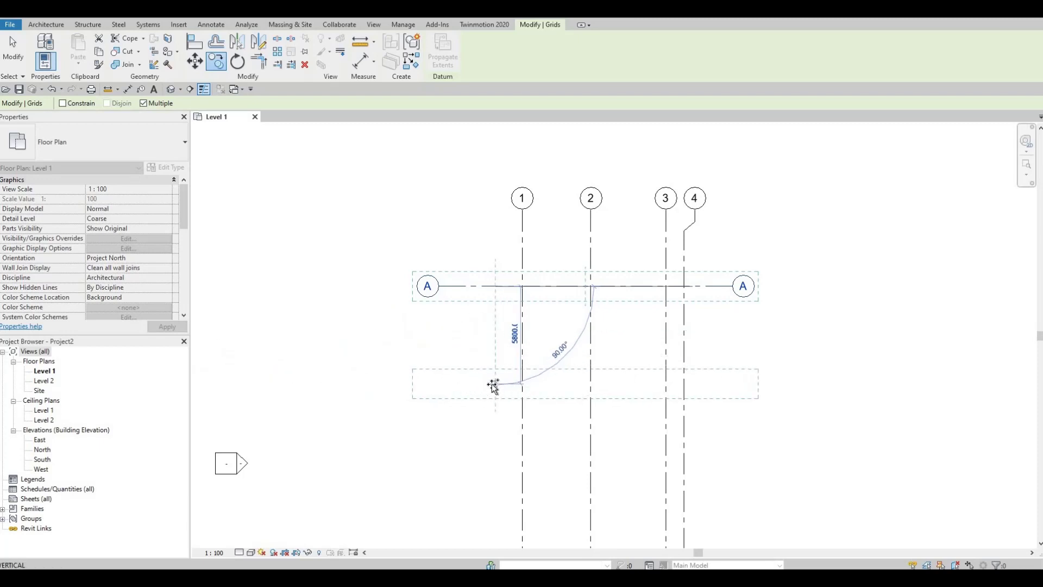
pyautogui.write('7')
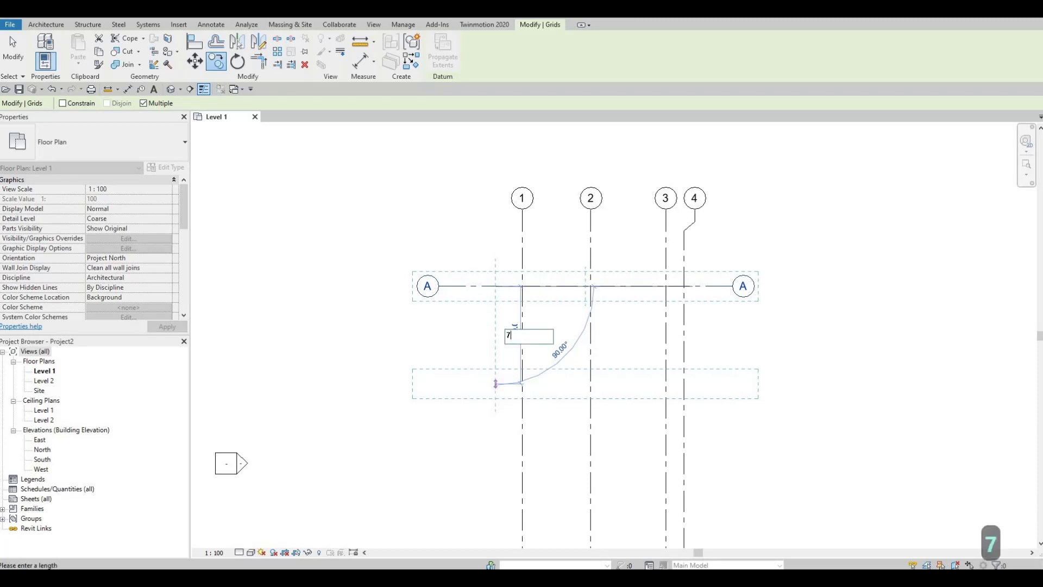
pyautogui.write('754')
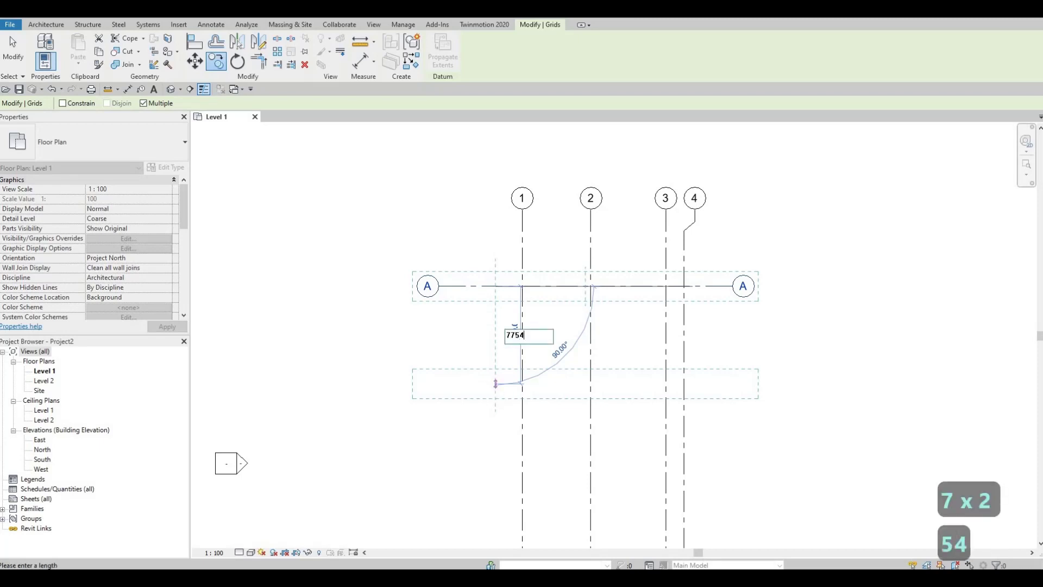
pyautogui.press('BackSpace')
pyautogui.write('5')
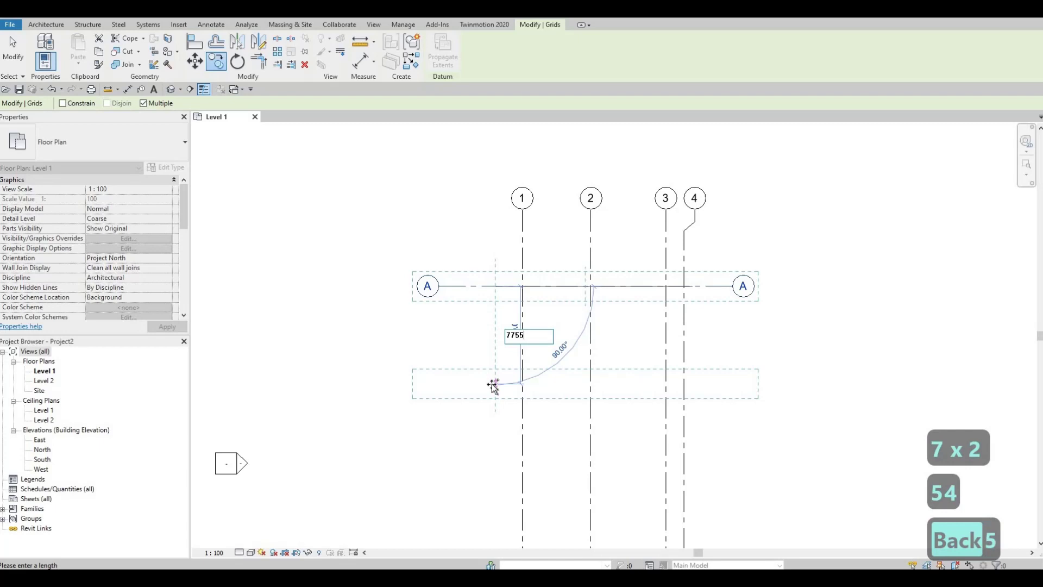
pyautogui.press('Return')
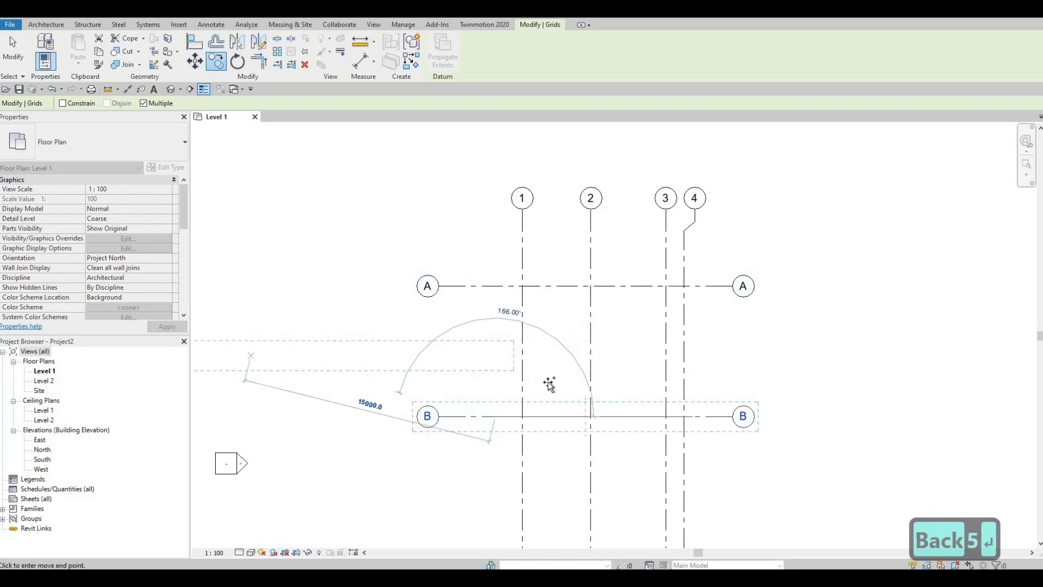
# - Place another grid copy 4595 below grid line B
pyautogui.middleClick(467, 364)
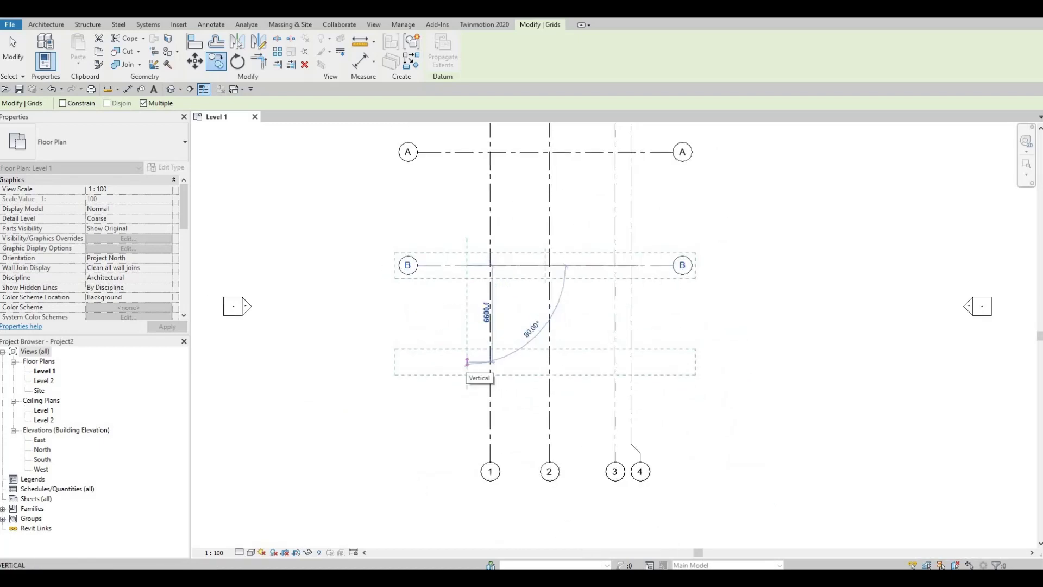
pyautogui.write('45')
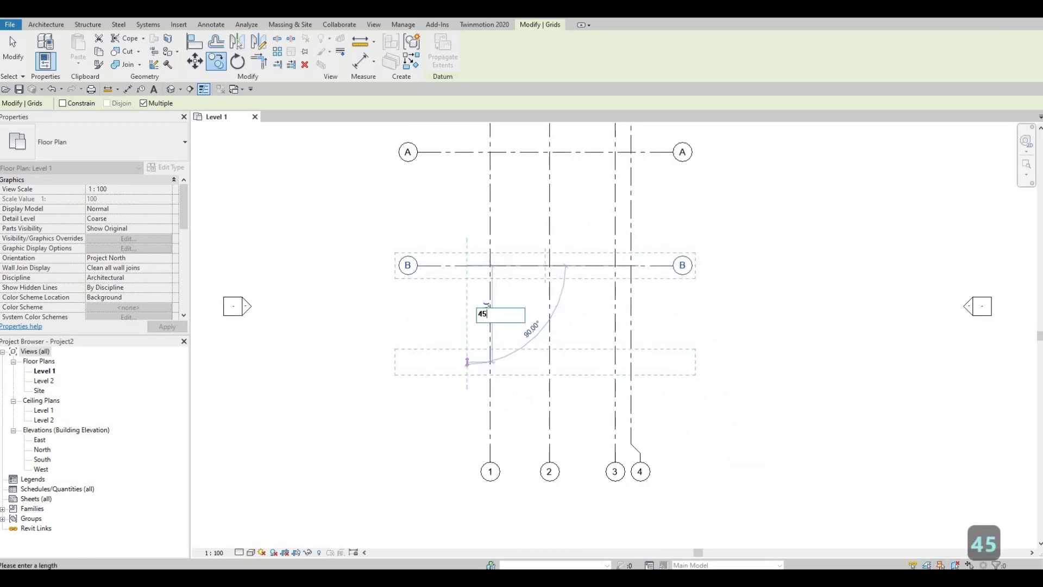
pyautogui.write('95')
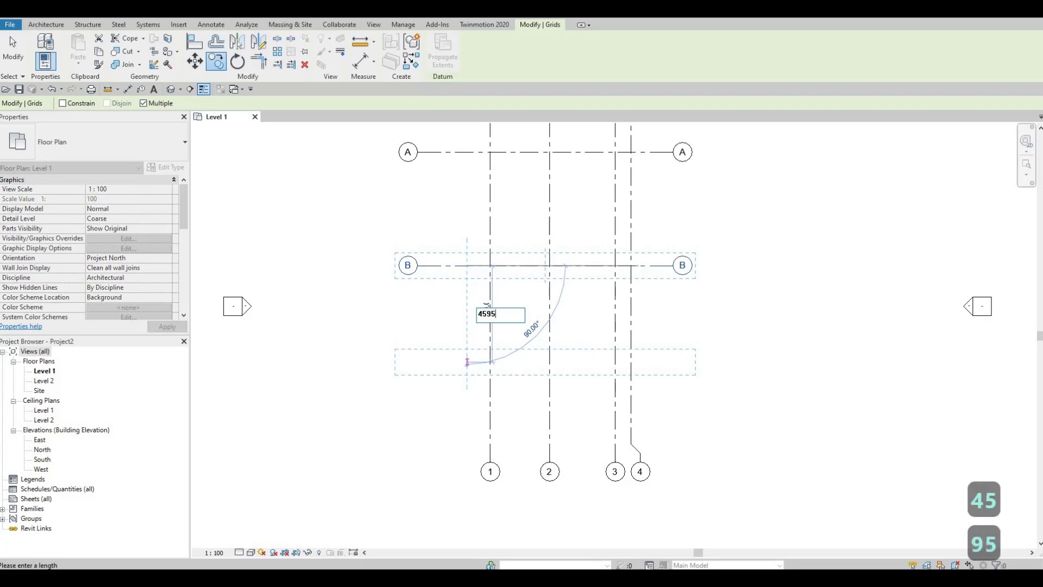
pyautogui.press('Return')
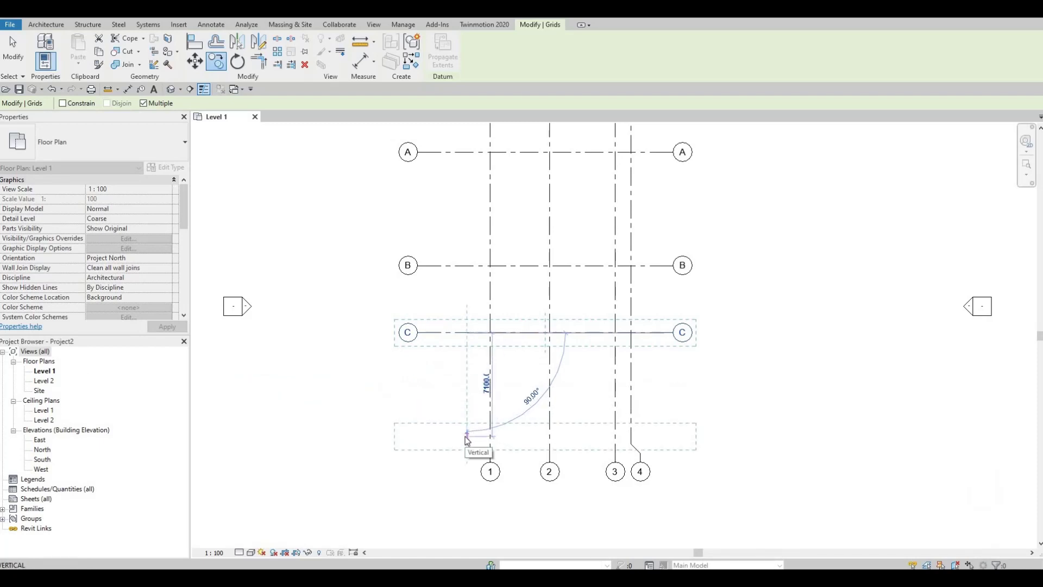
# - Place another grid copy 2455 below grid line C and end the copying
pyautogui.write('24')
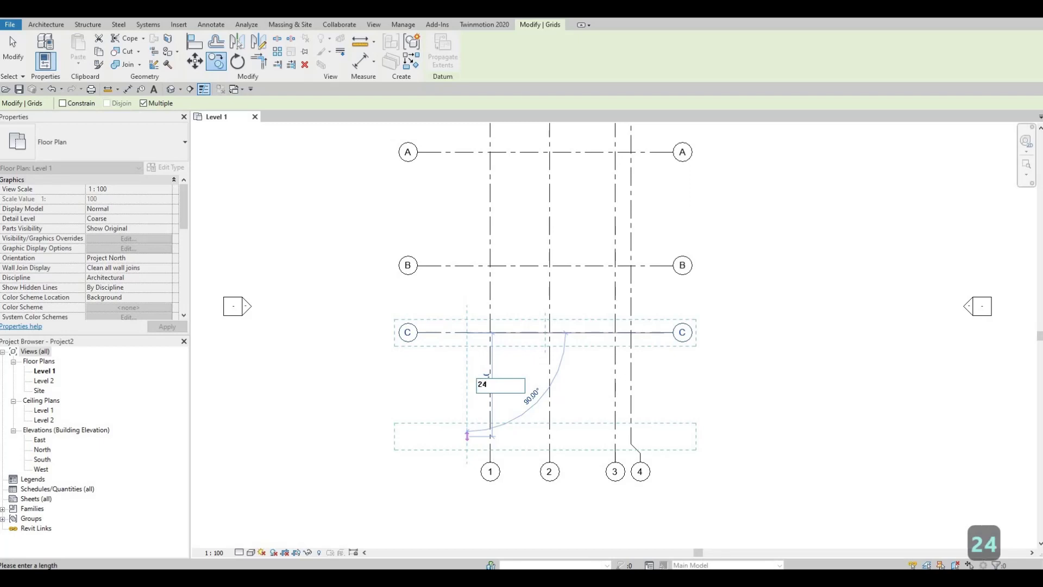
pyautogui.write('55')
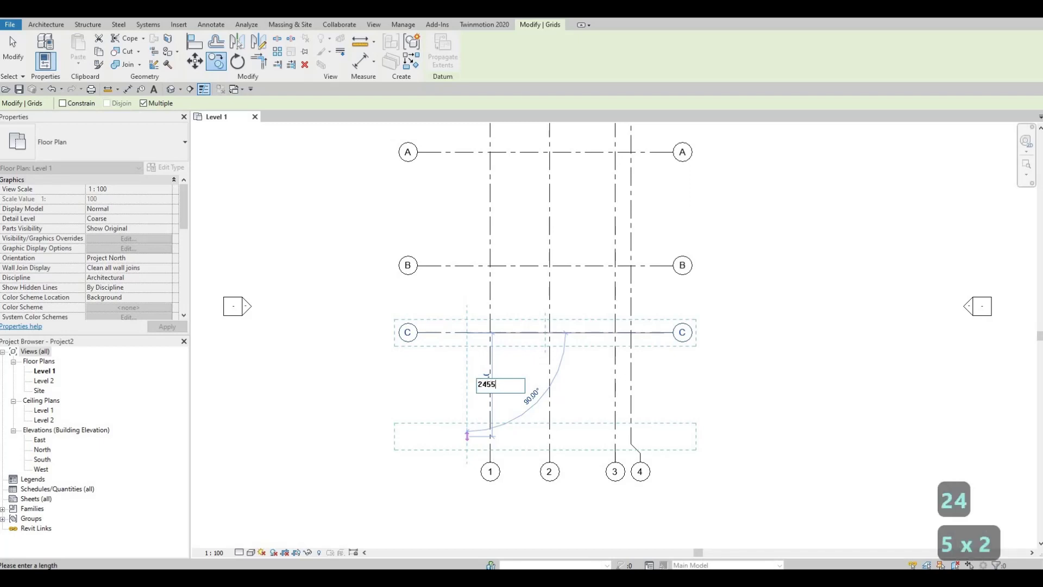
pyautogui.press('Return')
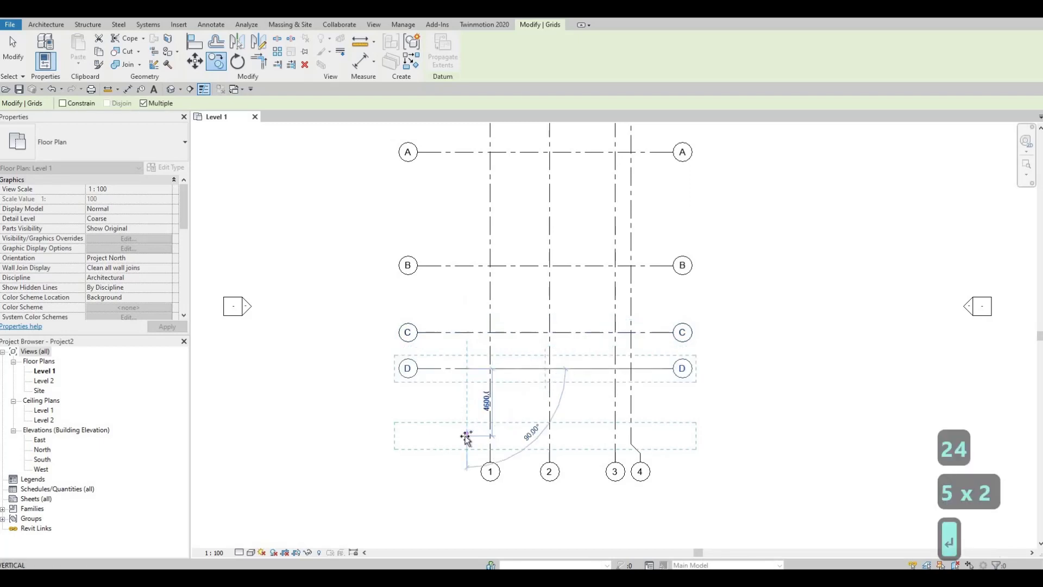
pyautogui.press('Escape')
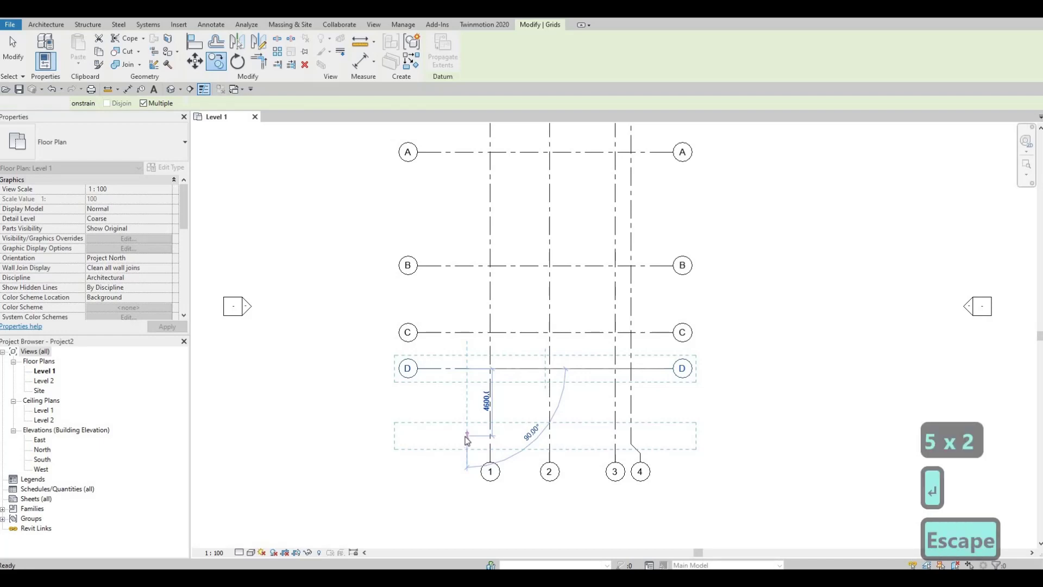
pyautogui.press('Escape')
pyautogui.scroll(-1, 473, 434)
pyautogui.scroll(-2, 519, 424)
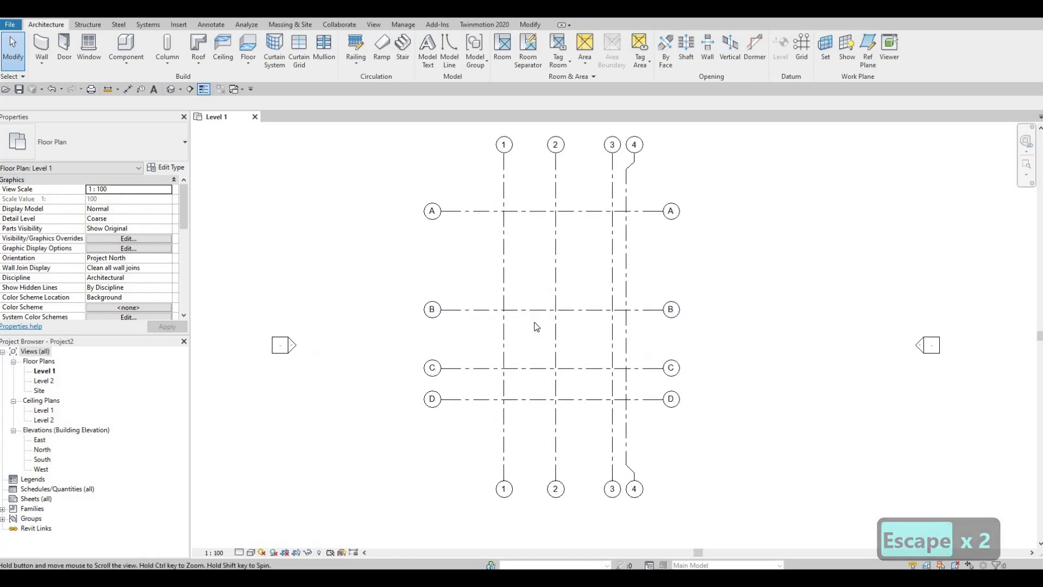
pyautogui.scroll(-3, 530, 275)
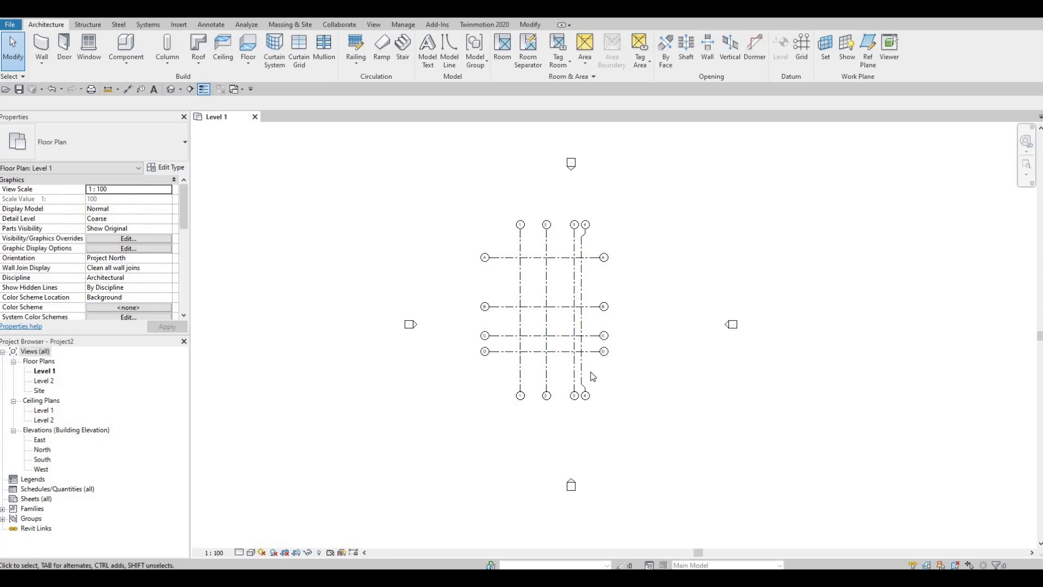
# - Move all eight grid lines together so the layout sits centred between the four elevation markers on Level 1
pyautogui.moveTo(475, 199); pyautogui.dragTo(635, 425)
pyautogui.moveTo(547, 287); pyautogui.dragTo(567, 305)
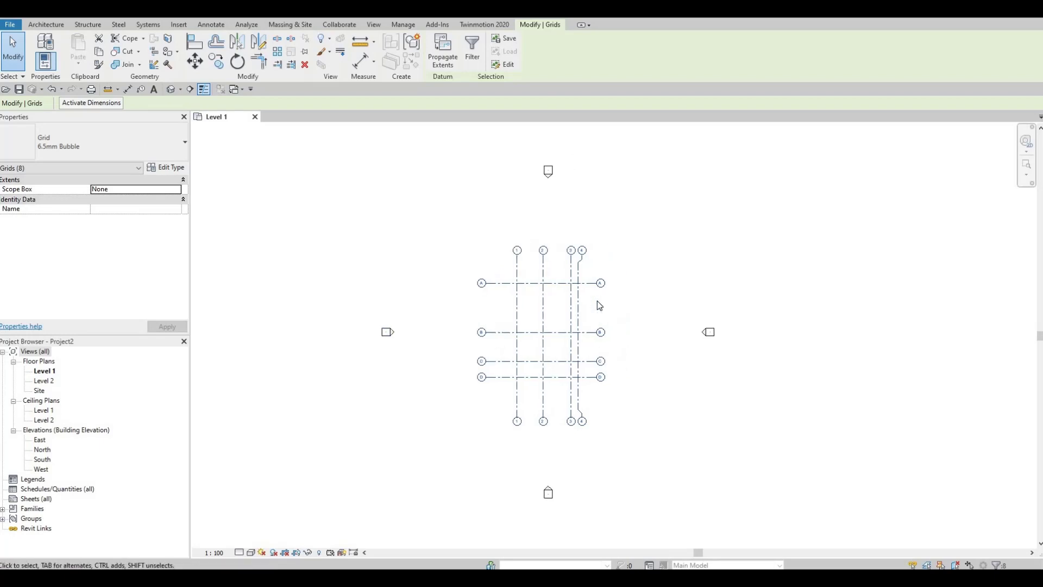
pyautogui.press('Escape')
pyautogui.press('Escape')
pyautogui.scroll(1, 552, 310)
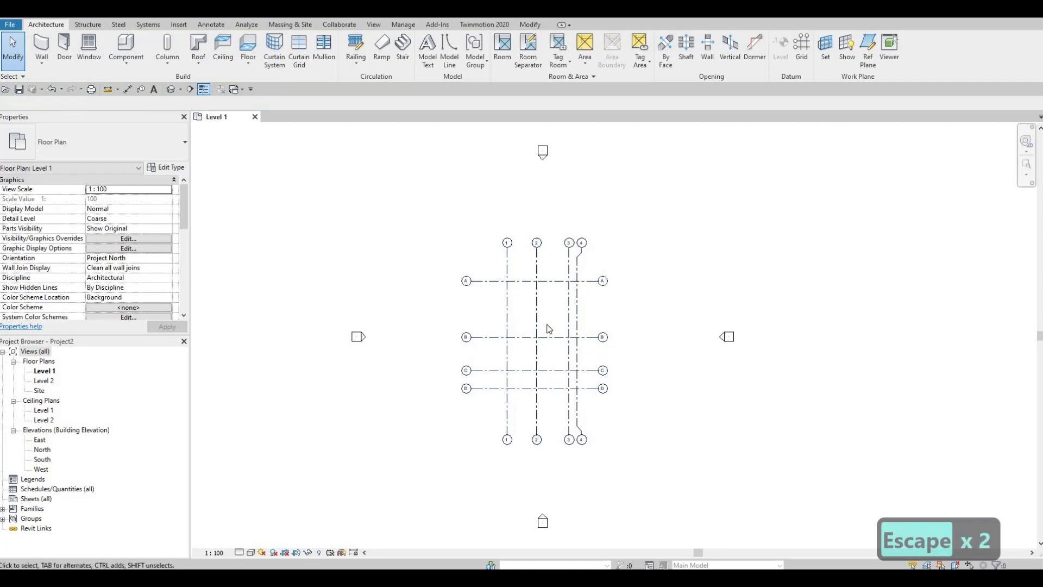
pyautogui.scroll(2, 546, 325)
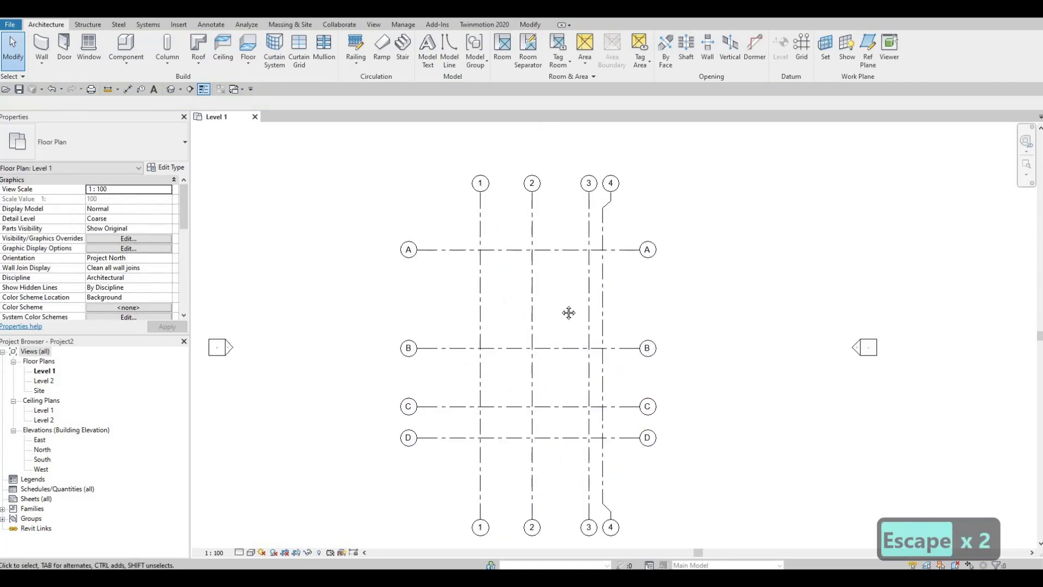
pyautogui.moveTo(559, 307); pyautogui.dragTo(561, 296, button='middle')
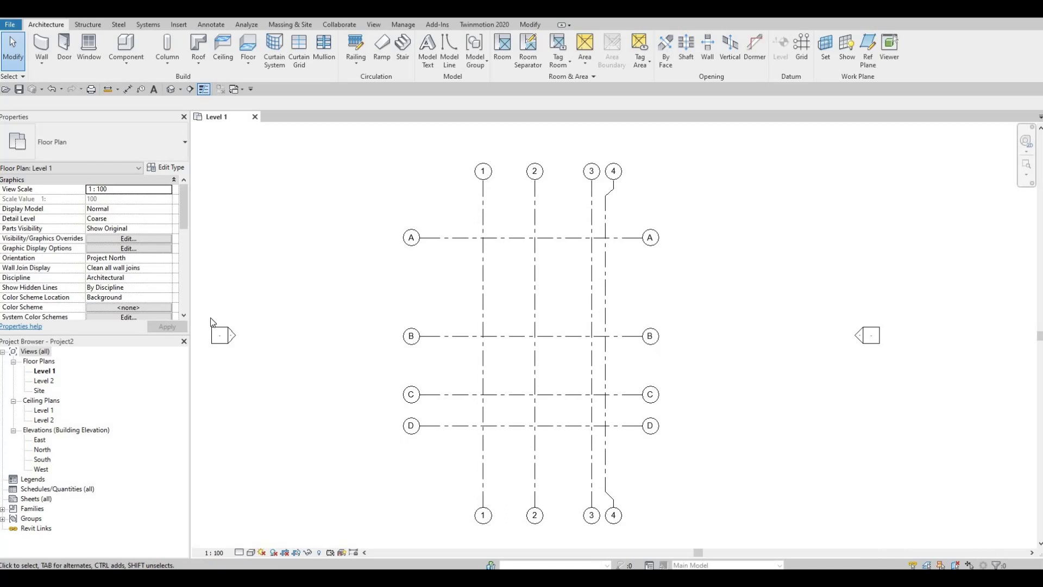
# - Open the South elevation and set the elevation of Level 2 to 3000
pyautogui.doubleClick(42, 460)
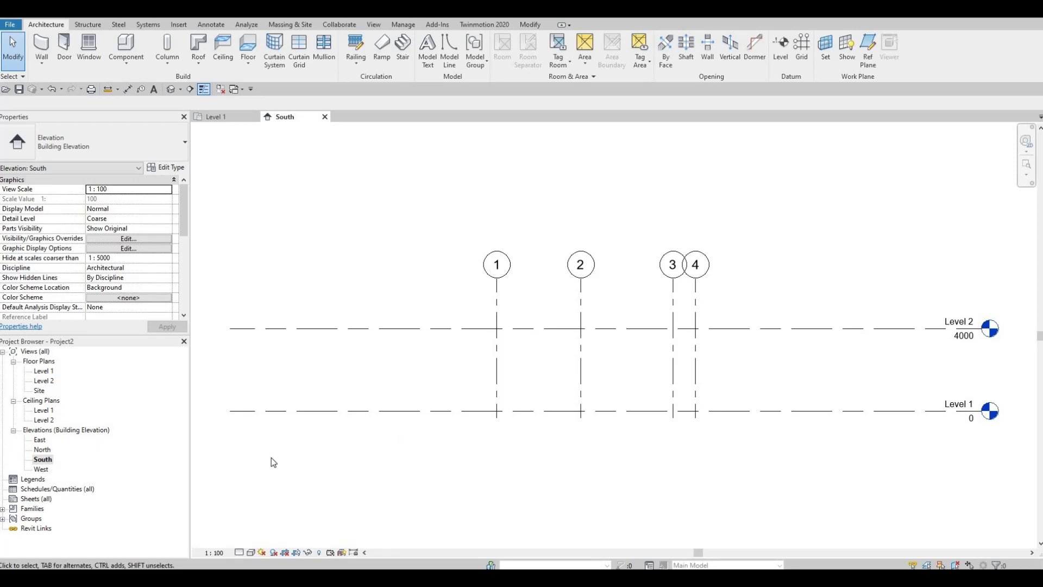
pyautogui.moveTo(468, 419); pyautogui.dragTo(746, 361, button='middle')
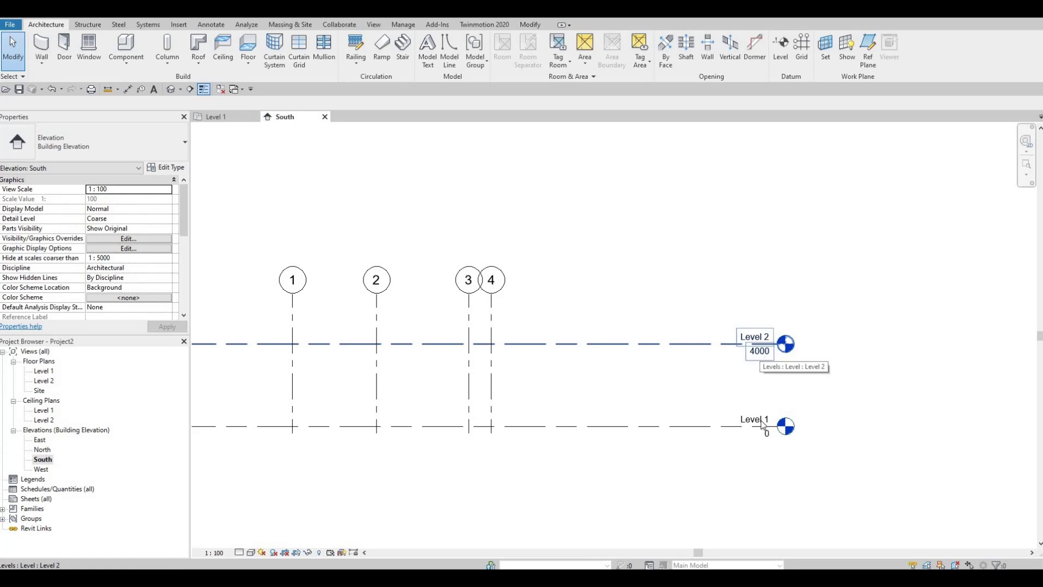
pyautogui.click(766, 353)
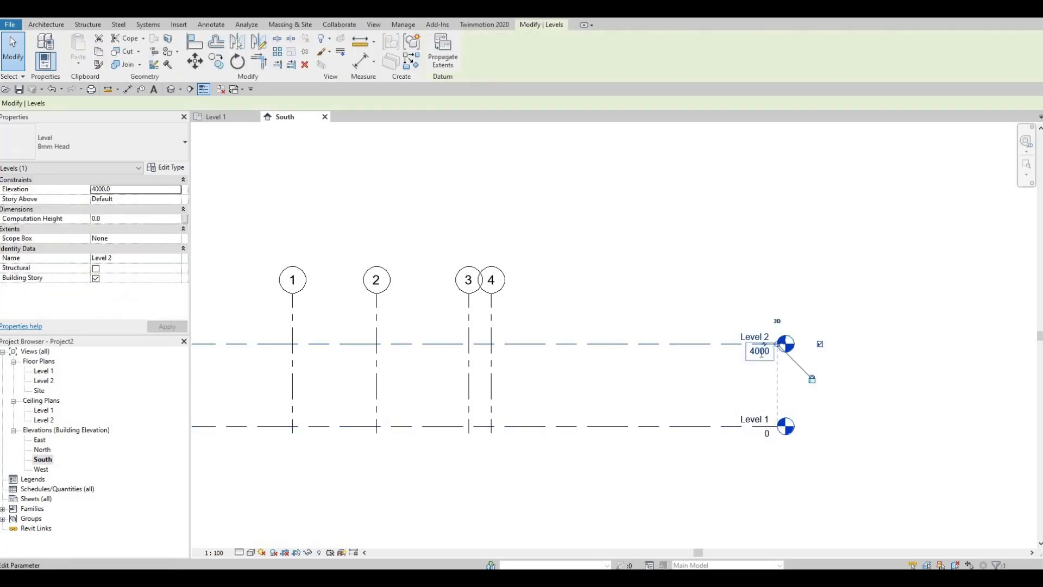
pyautogui.click(763, 353)
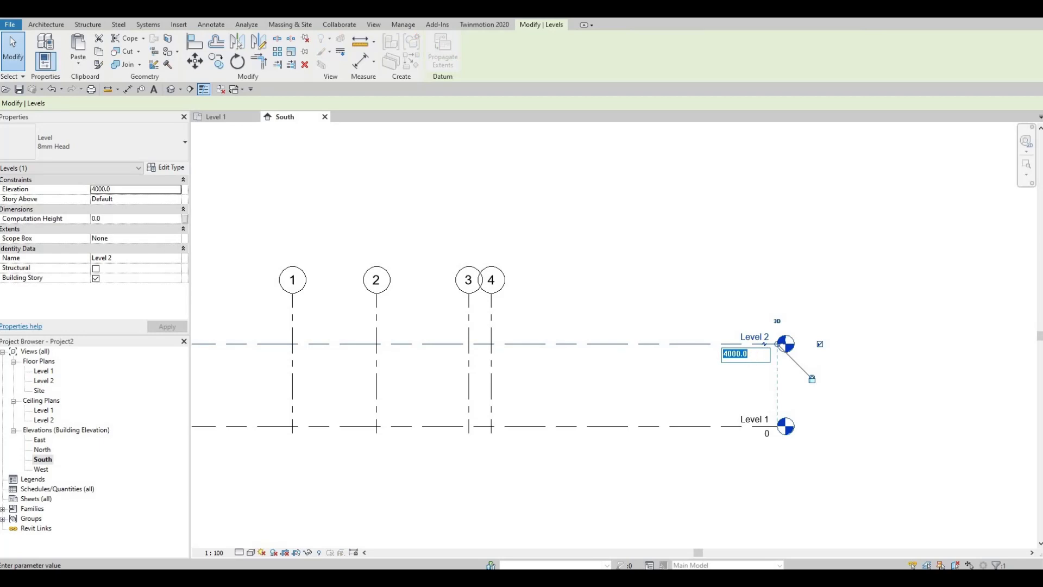
pyautogui.write('3000')
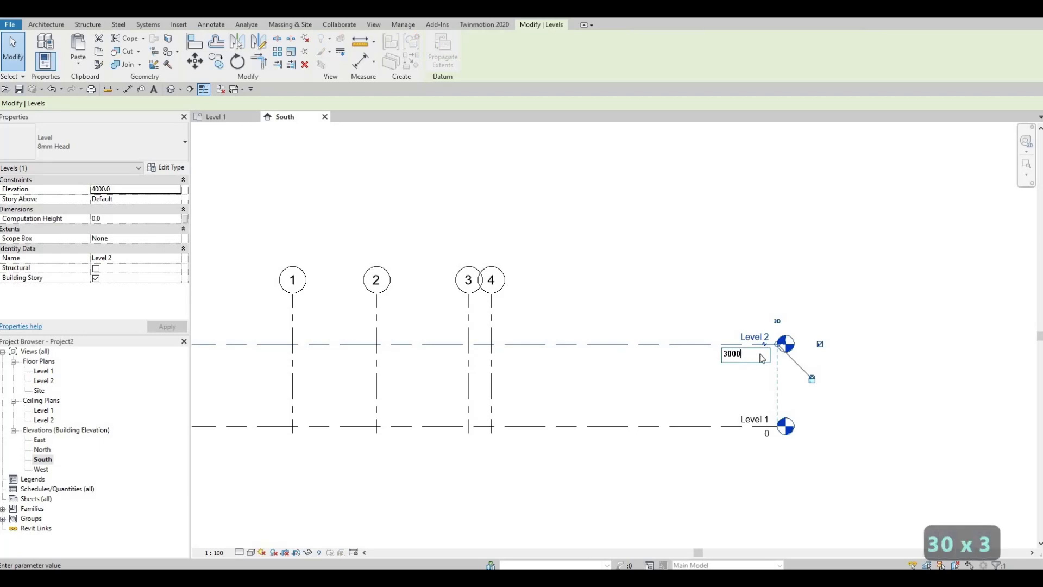
pyautogui.press('Return')
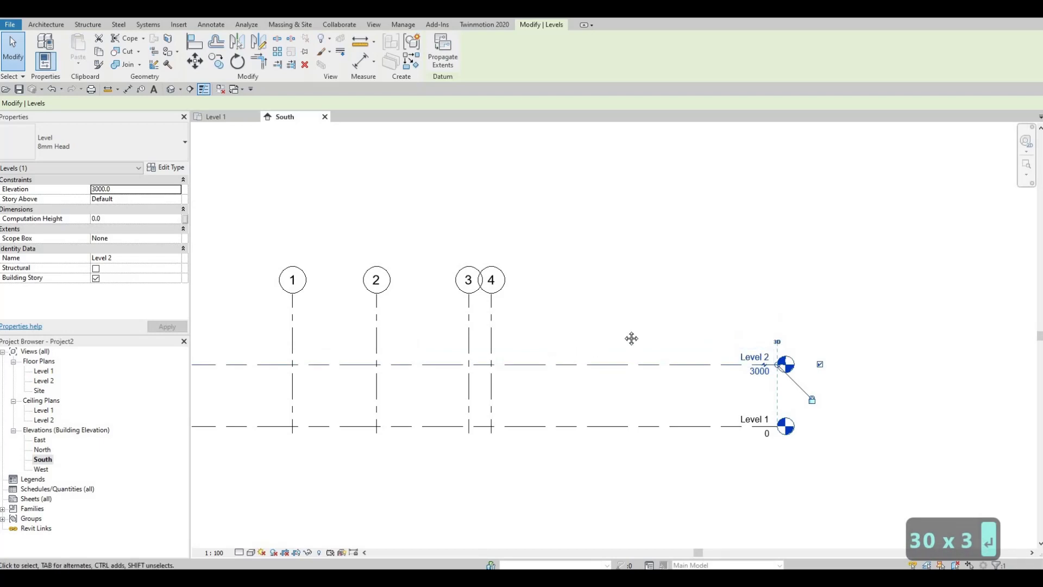
pyautogui.press('Escape')
pyautogui.scroll(-1, 602, 337)
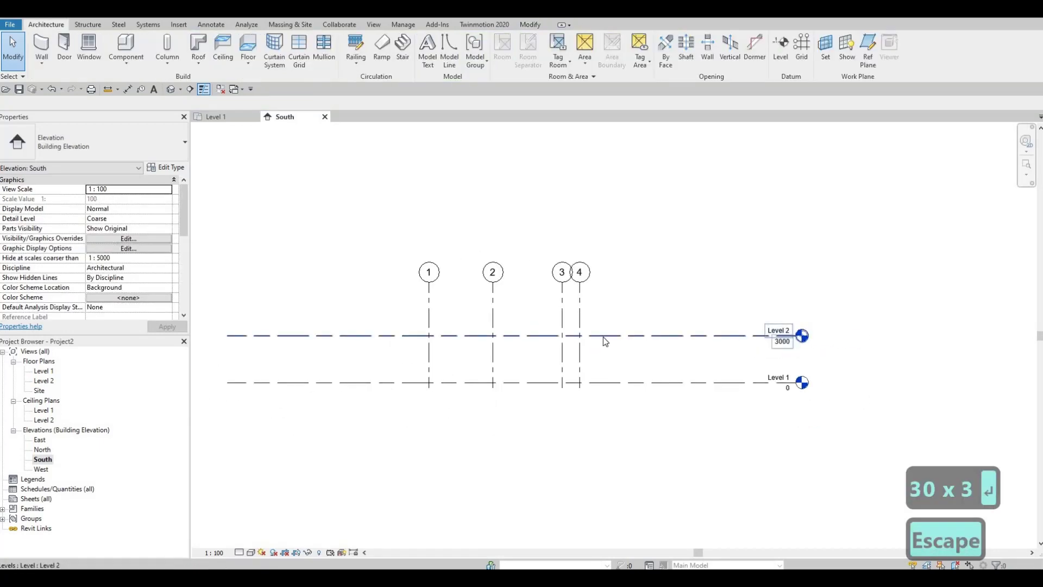
# - Copy Level 2 vertically upward at a distance of 3000 and end the copying
pyautogui.click(603, 337)
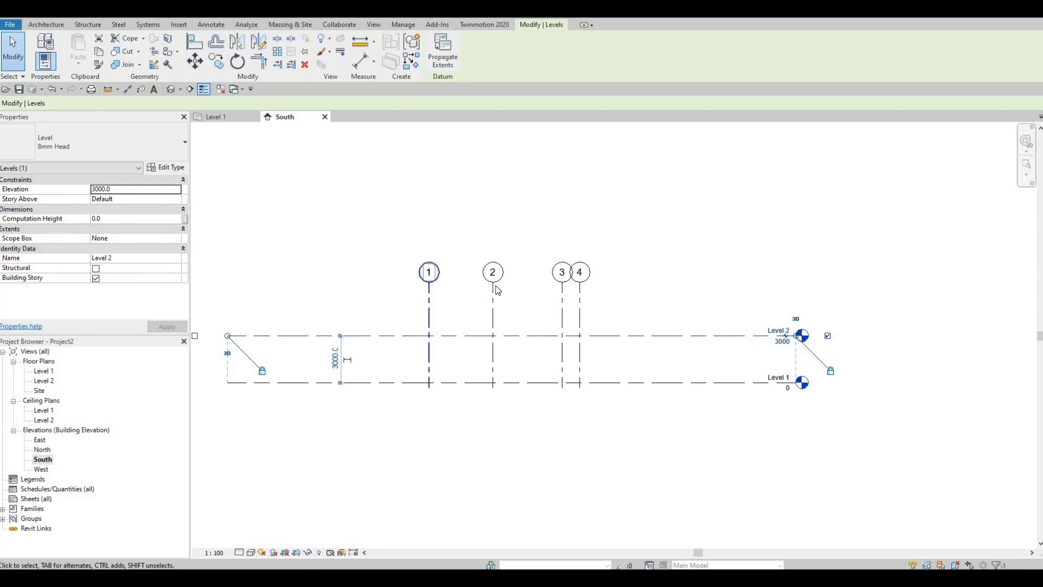
pyautogui.scroll(2, 507, 298)
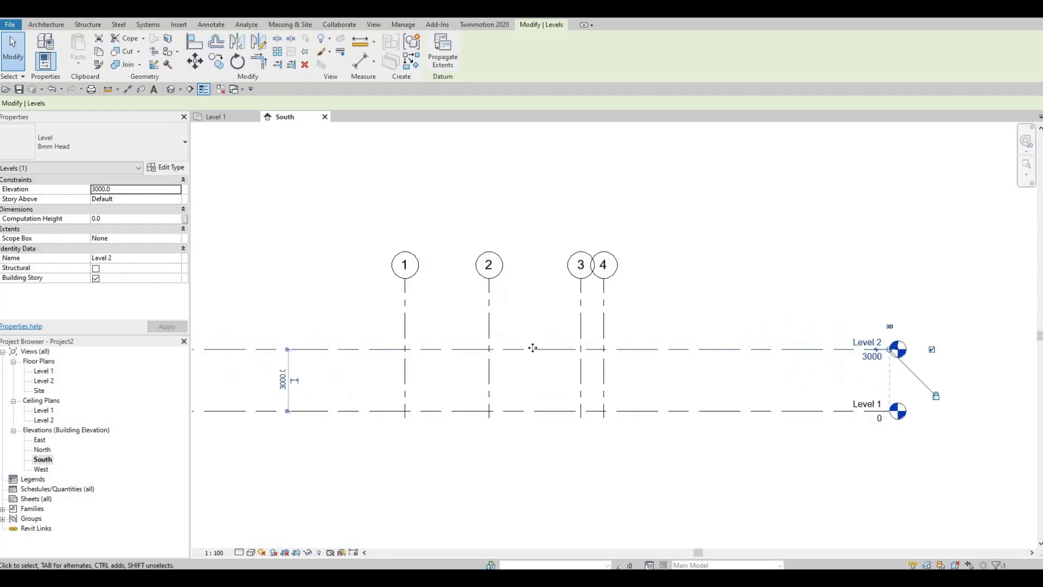
pyautogui.click(524, 350)
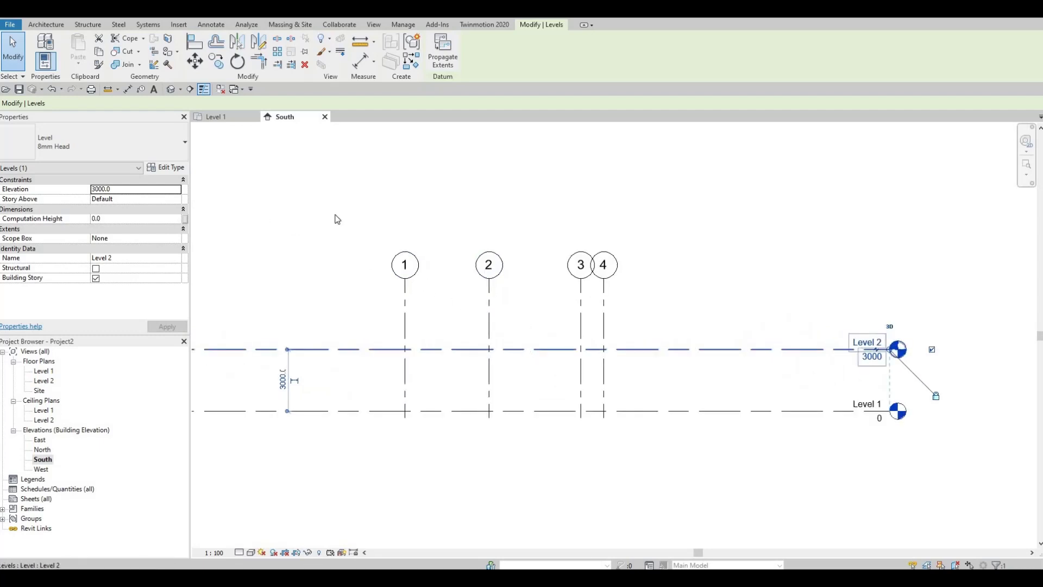
pyautogui.press('c')
pyautogui.press('o')
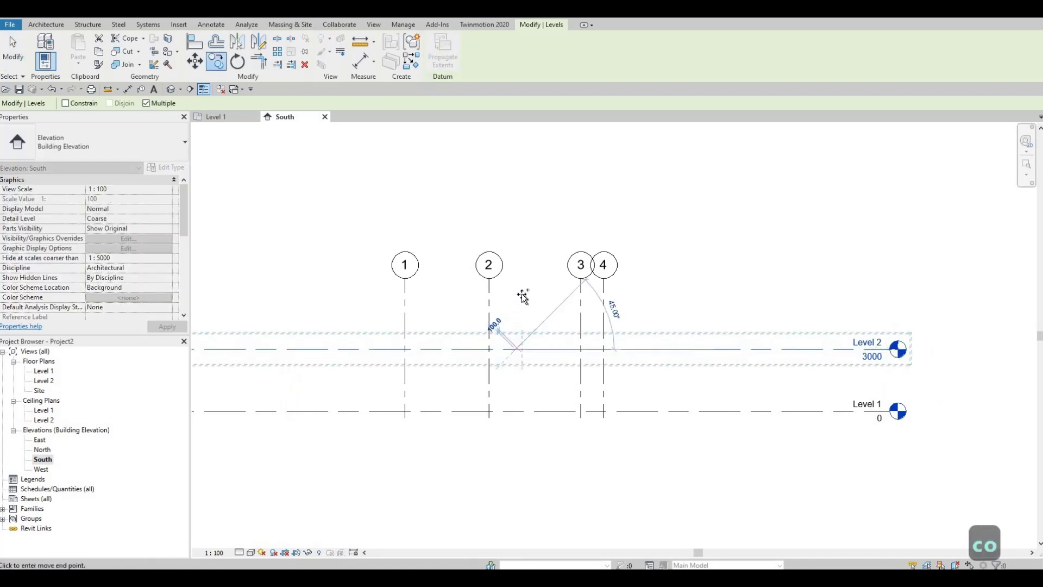
pyautogui.write('3000')
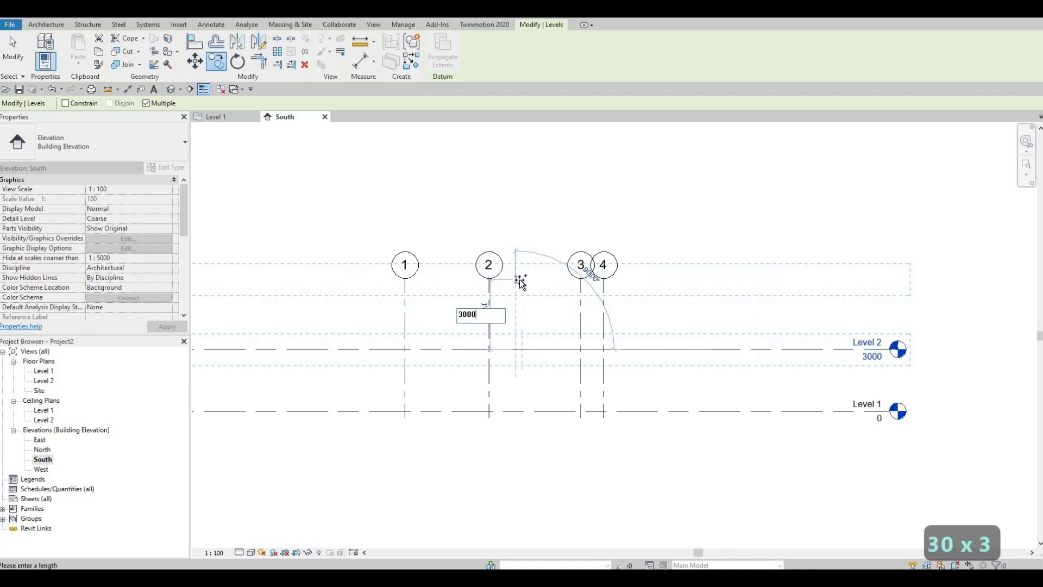
pyautogui.press('Return')
pyautogui.press('Escape')
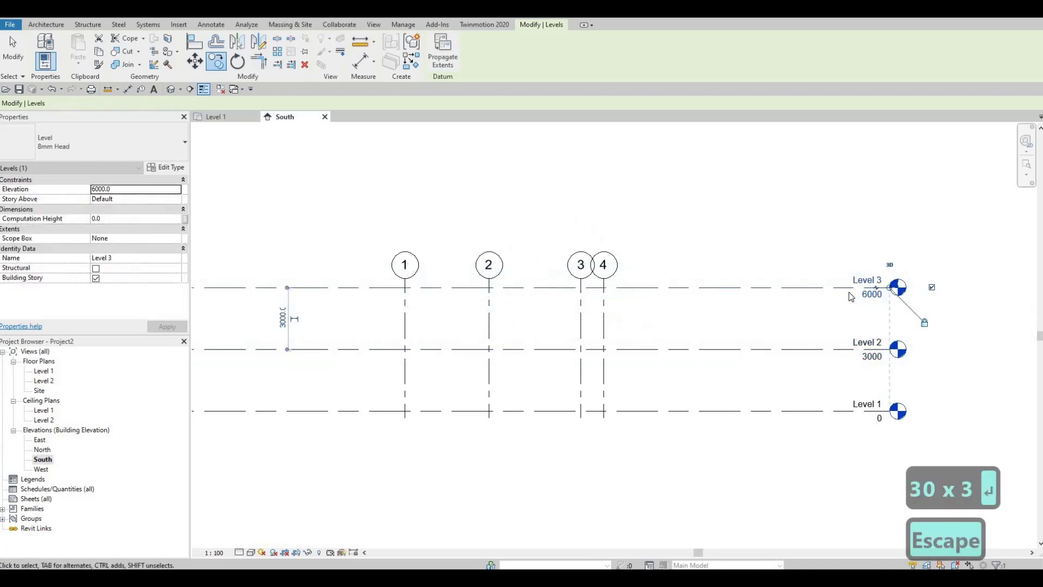
pyautogui.press('Escape')
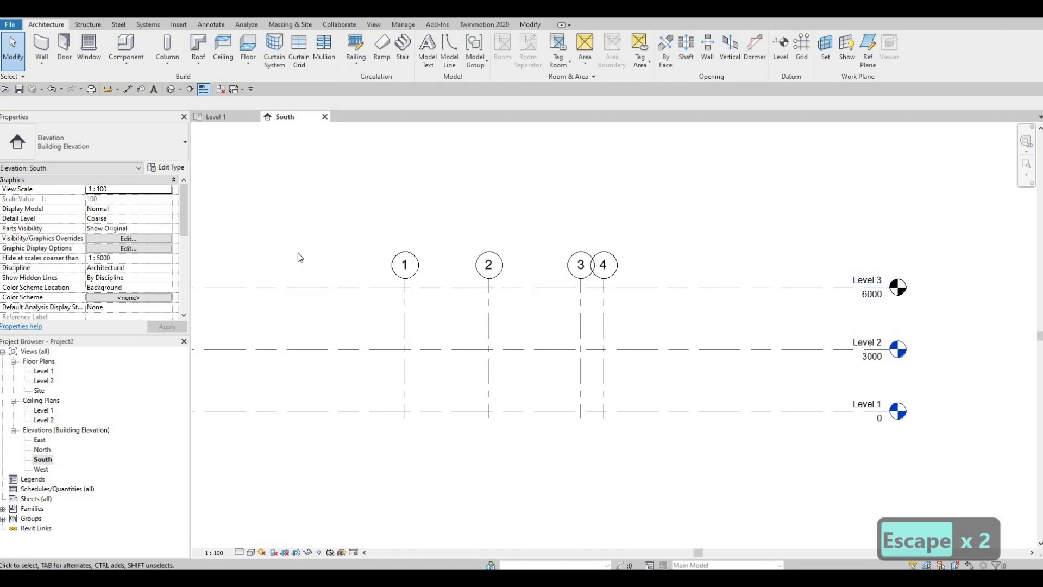
# - Create a new floor plan view for the copied Level 3
pyautogui.click(375, 25)
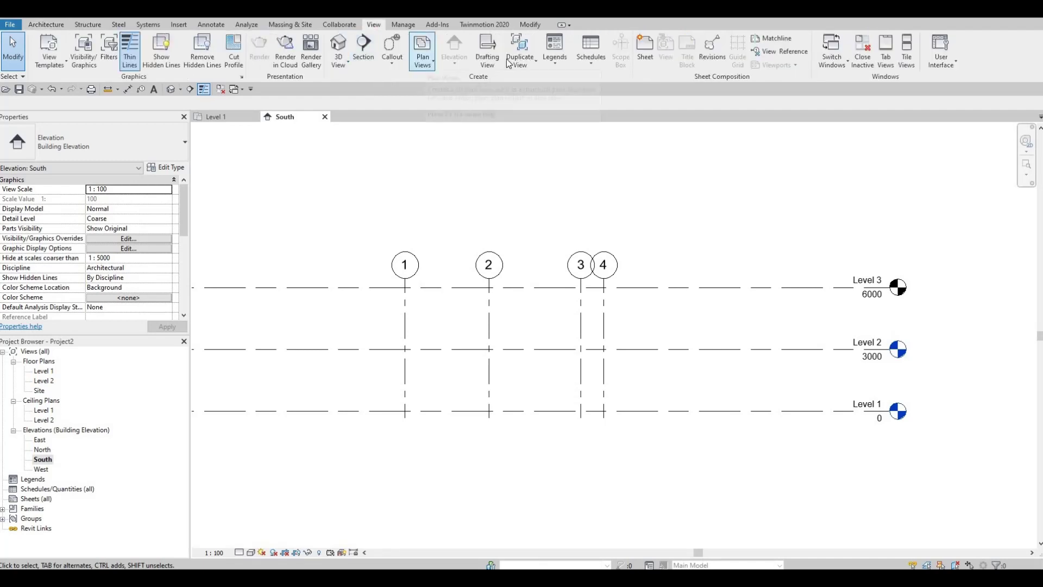
pyautogui.click(422, 59)
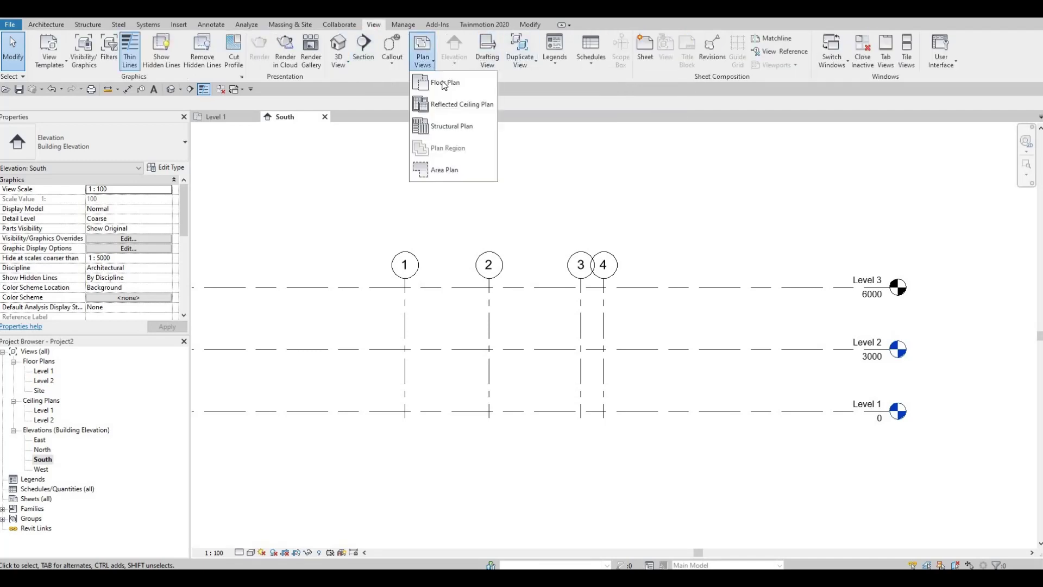
pyautogui.click(445, 82)
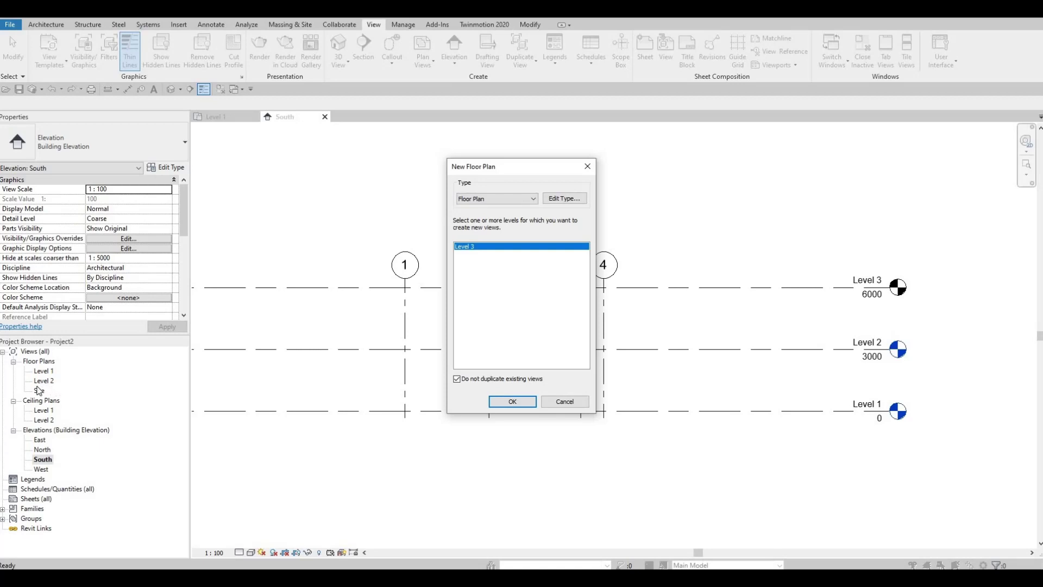
pyautogui.click(520, 403)
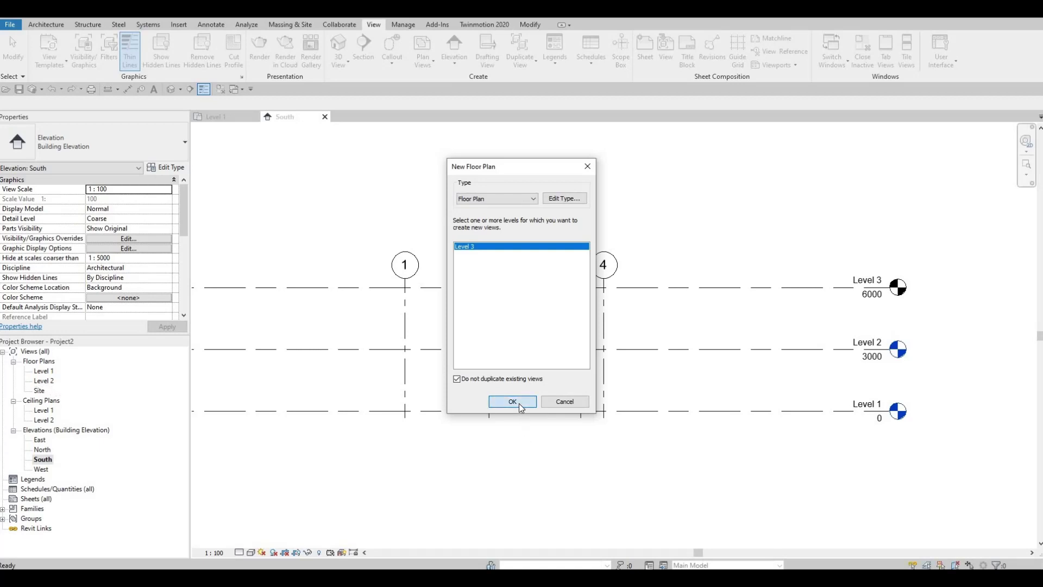
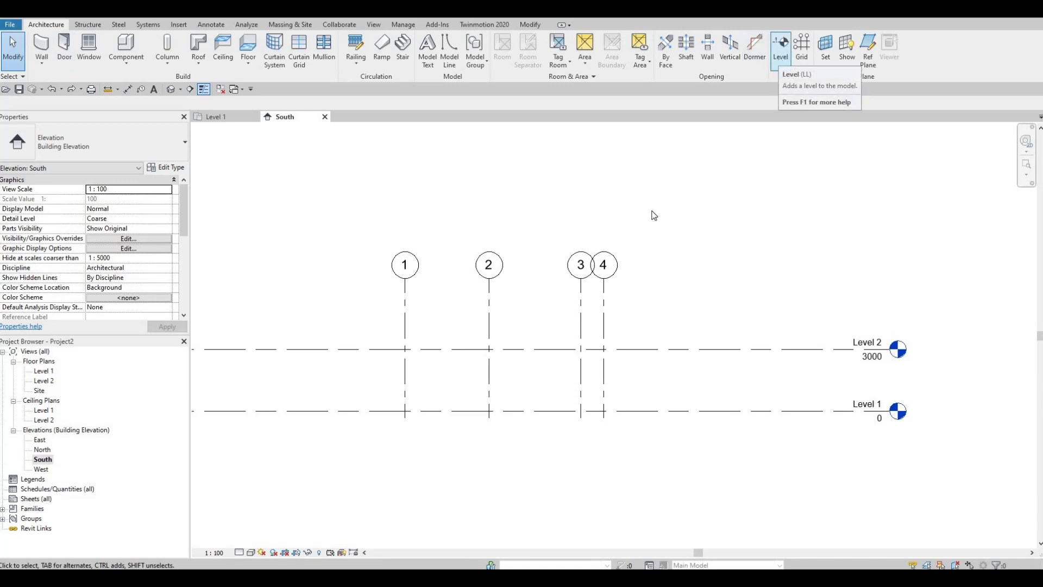
# - Draw a new level 3000 above Level 2, aligned with the existing level ends, with plan view creation enabled
pyautogui.click(789, 44)
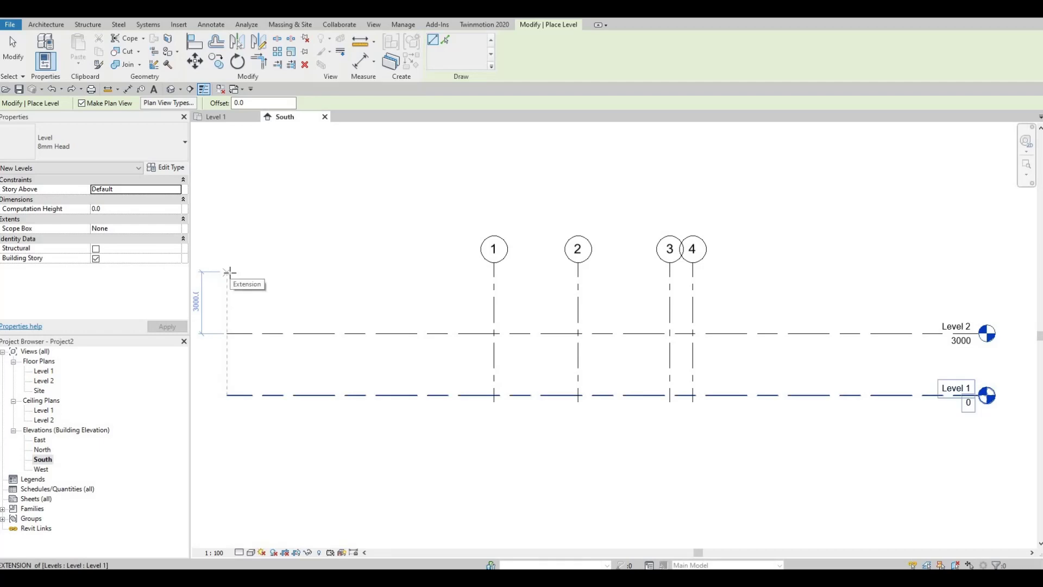
pyautogui.click(227, 271)
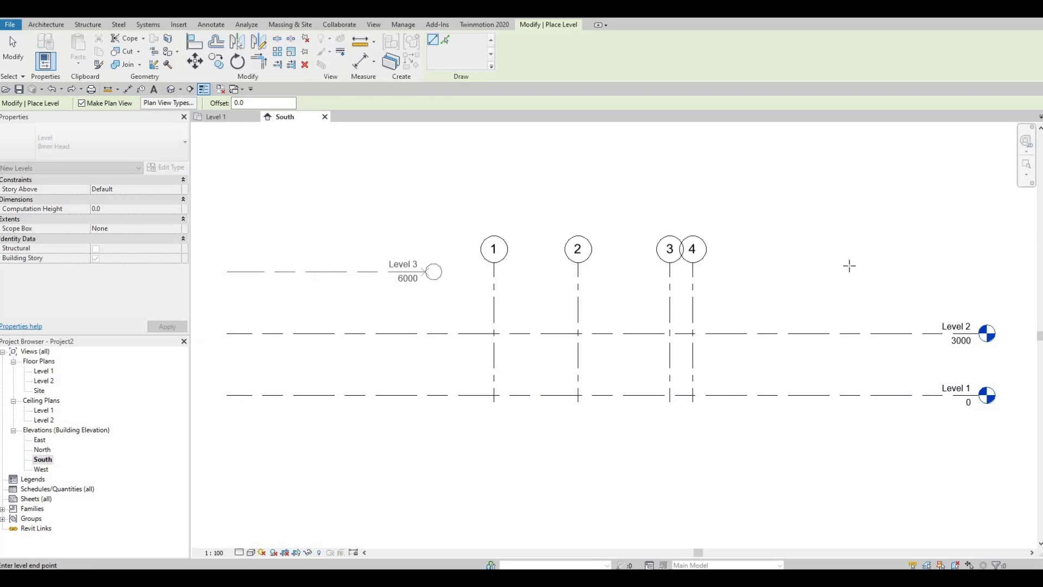
pyautogui.click(976, 264)
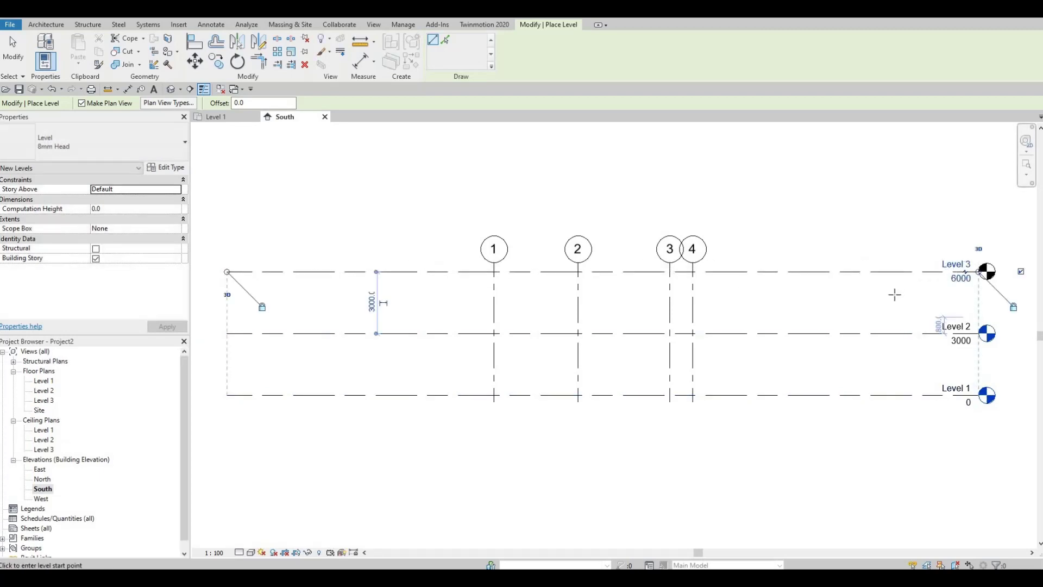
pyautogui.press('Escape')
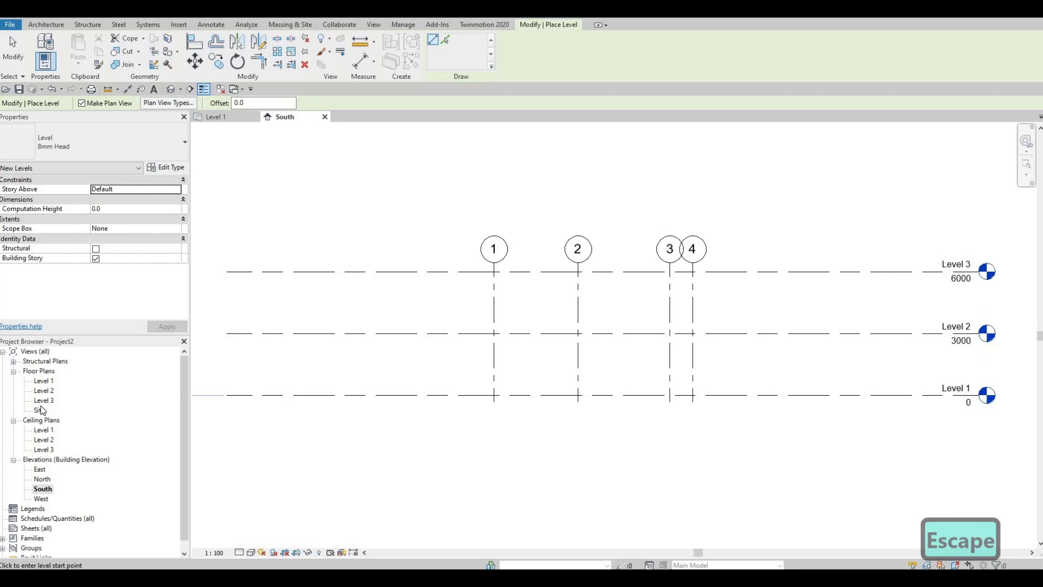
pyautogui.press('Escape')
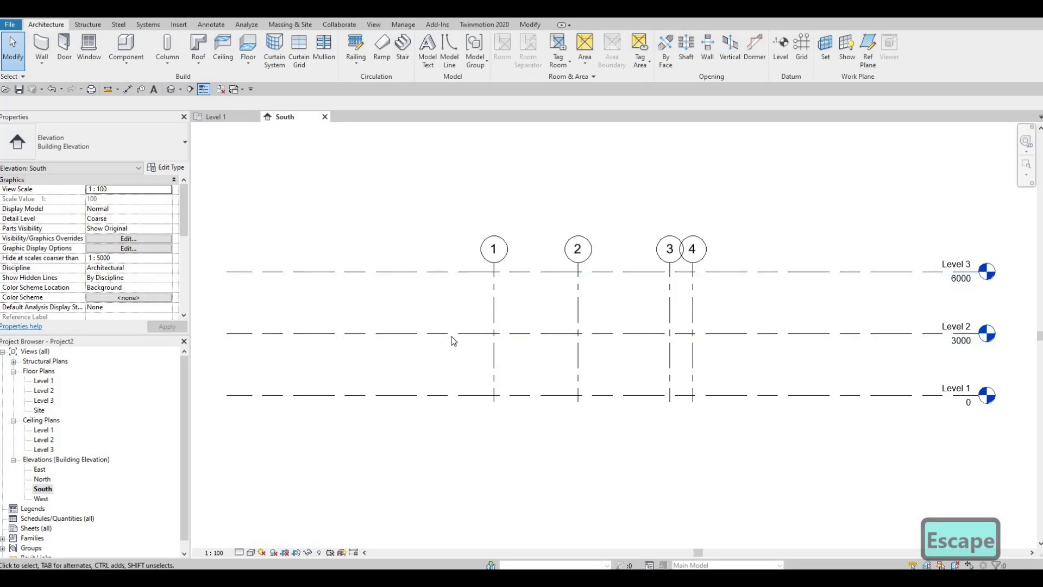
pyautogui.click(413, 333)
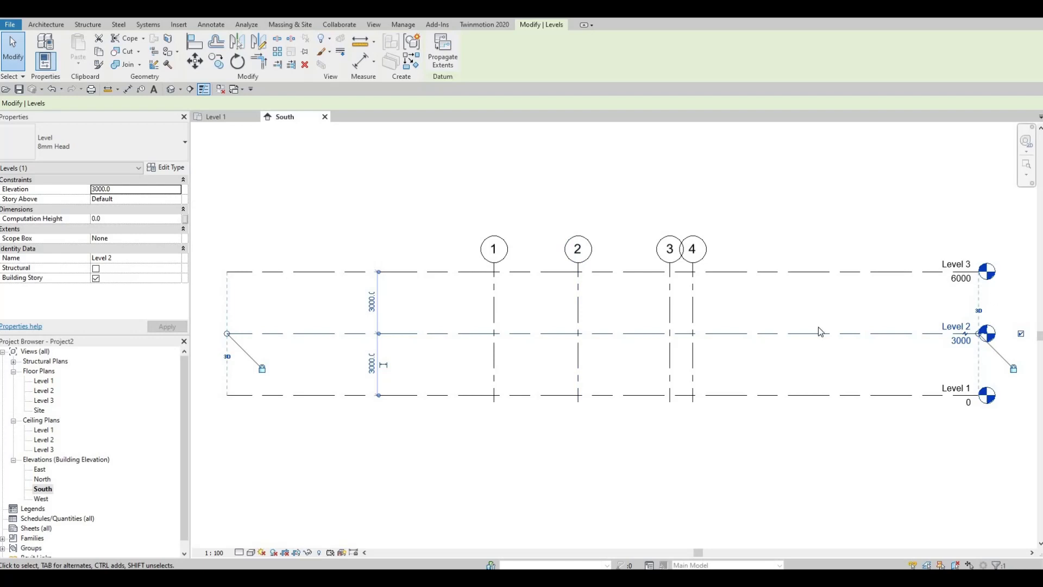
pyautogui.press('Escape')
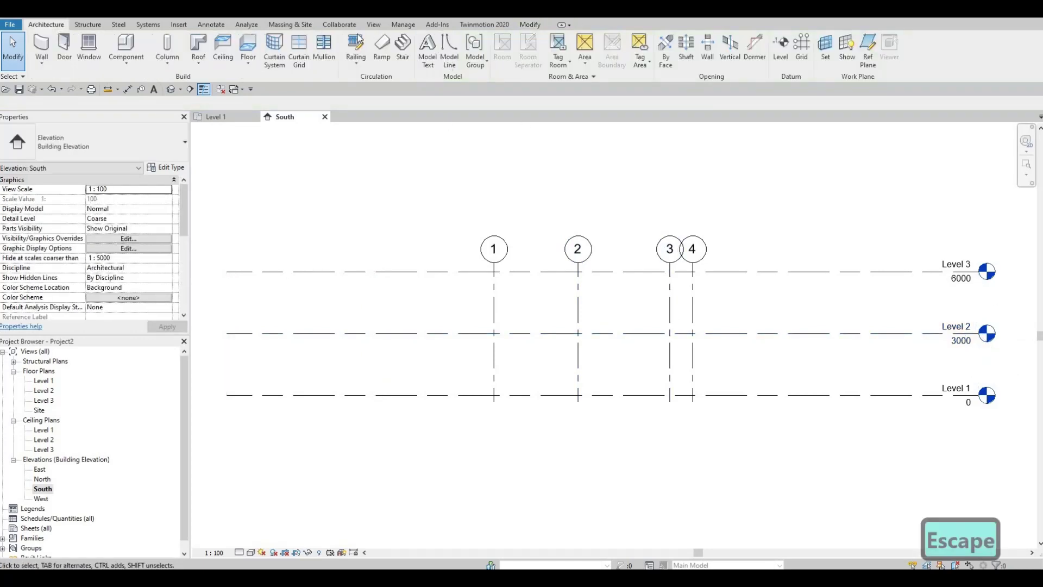
pyautogui.click(373, 25)
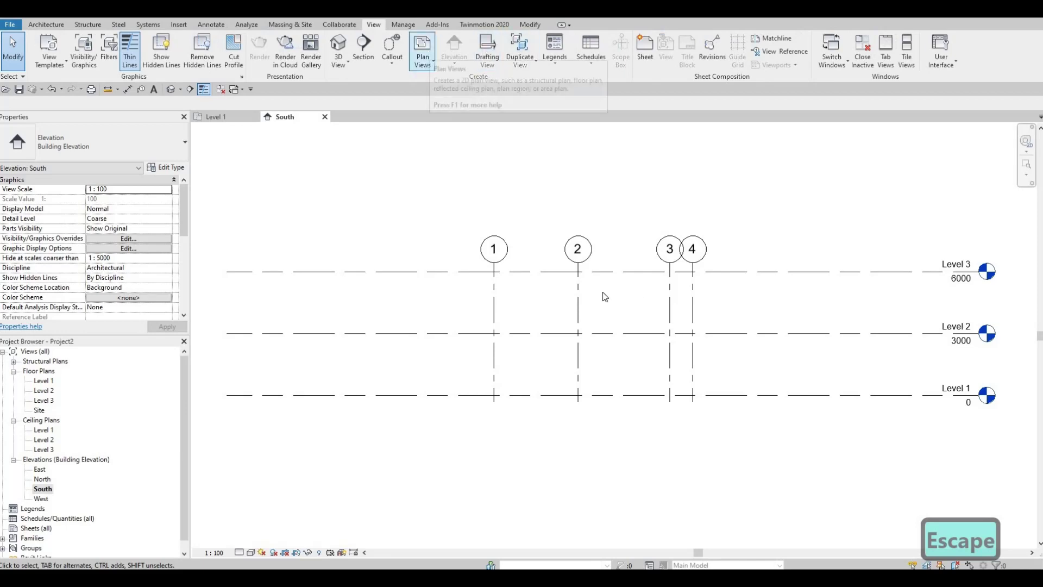
pyautogui.press('Escape')
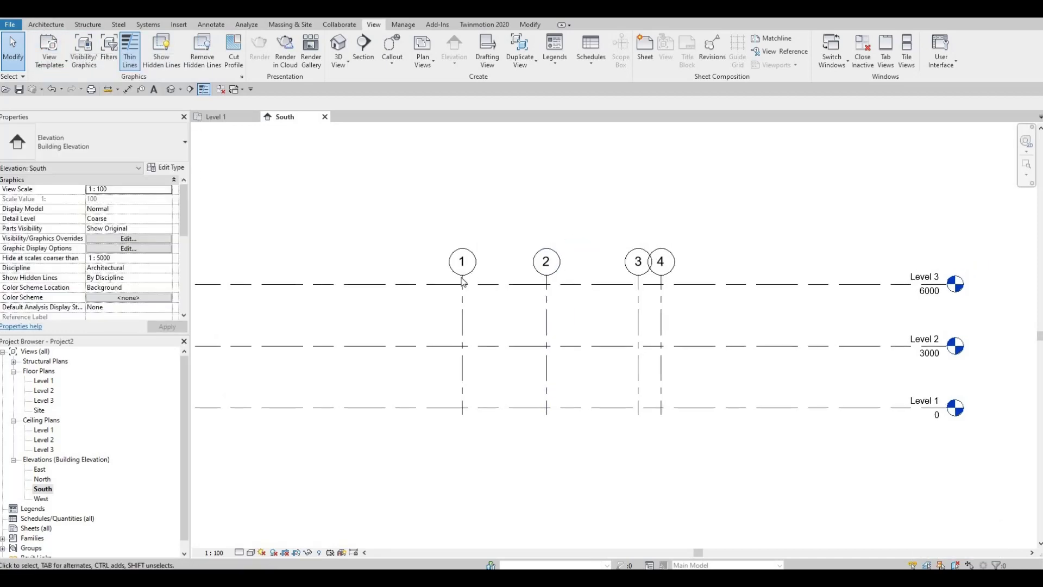
pyautogui.press('Escape')
pyautogui.press('Escape')
# - Extend the aligned upper ends of grid lines 1 to 4 well above Level 3 in the South elevation
pyautogui.click(462, 280)
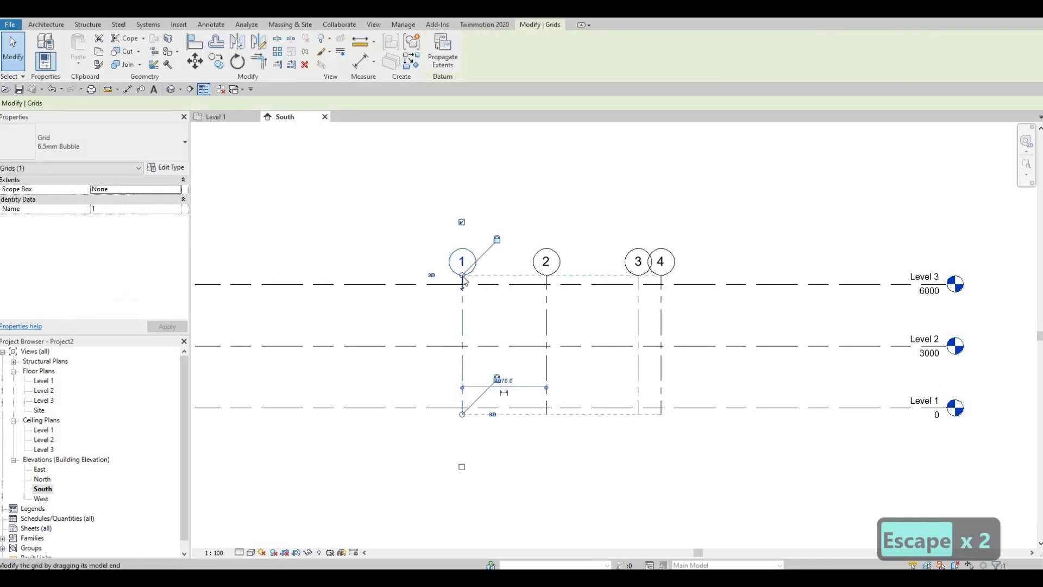
pyautogui.moveTo(463, 262); pyautogui.dragTo(662, 204)
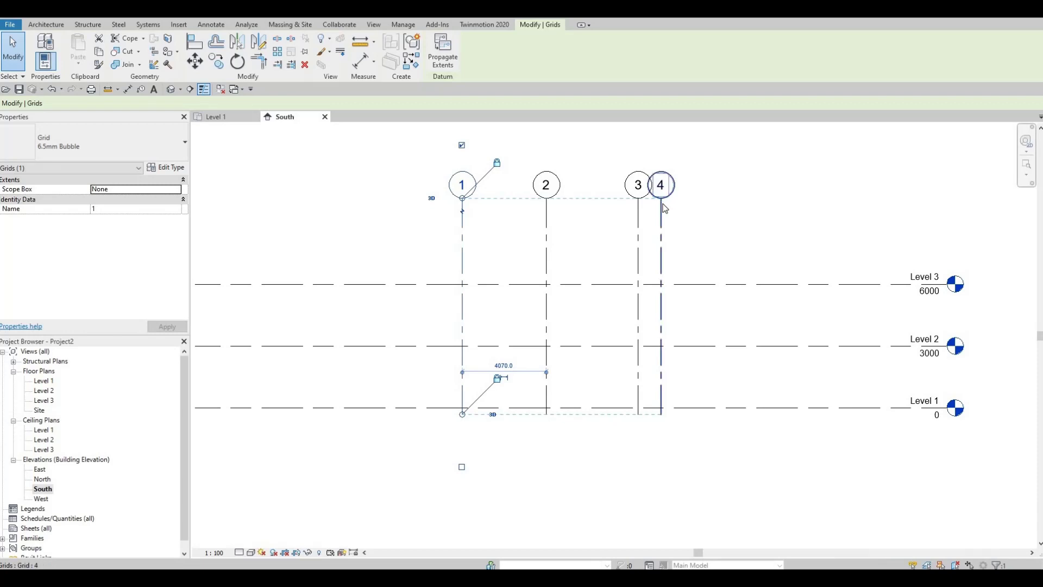
# - Add an elbow to the upper end of grid line 4 in the South elevation so its bubble clears grid 3
pyautogui.click(661, 215)
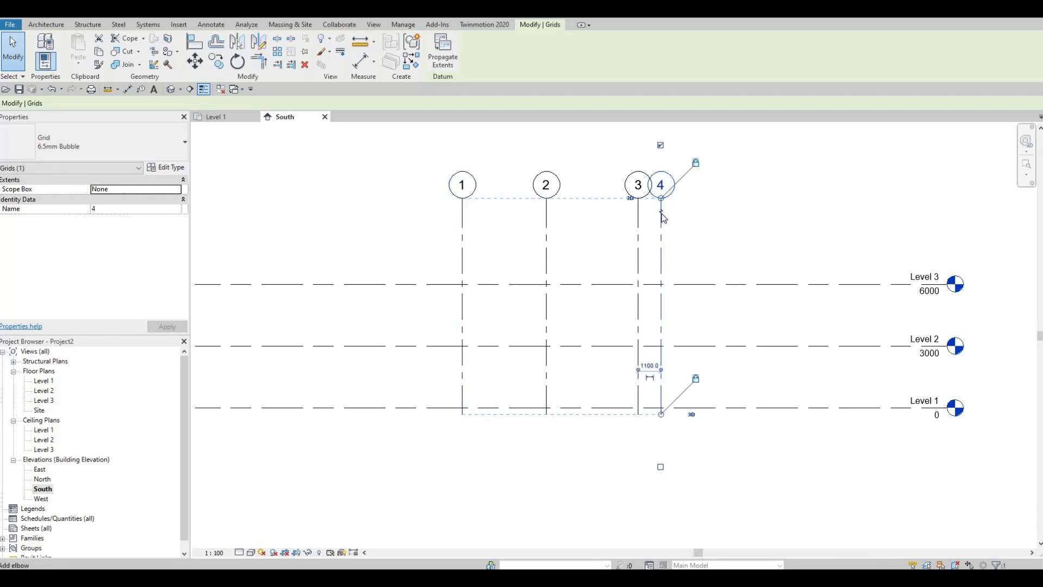
pyautogui.click(649, 201)
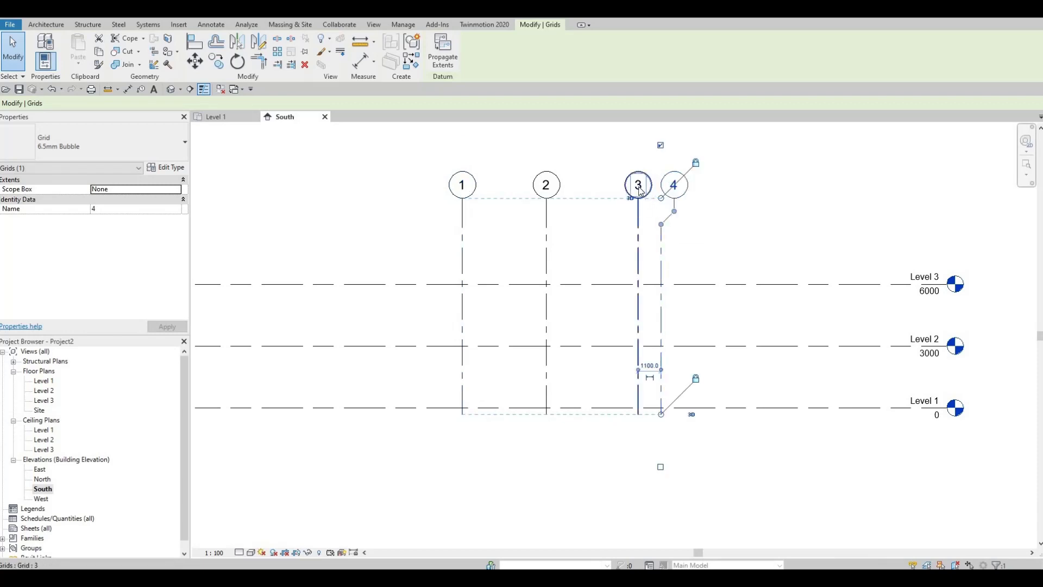
pyautogui.scroll(4, 670, 220)
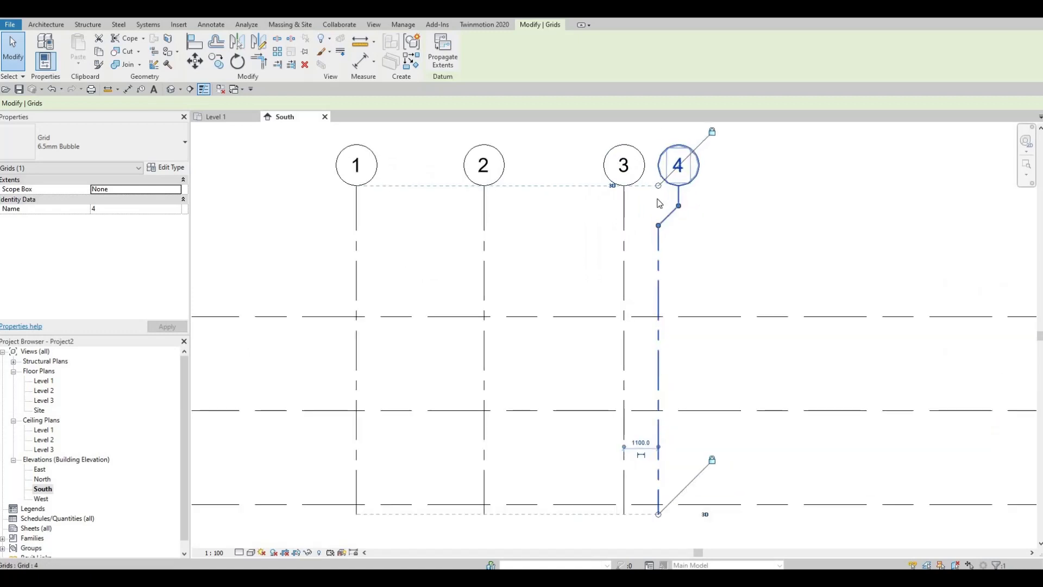
pyautogui.scroll(-1, 668, 228)
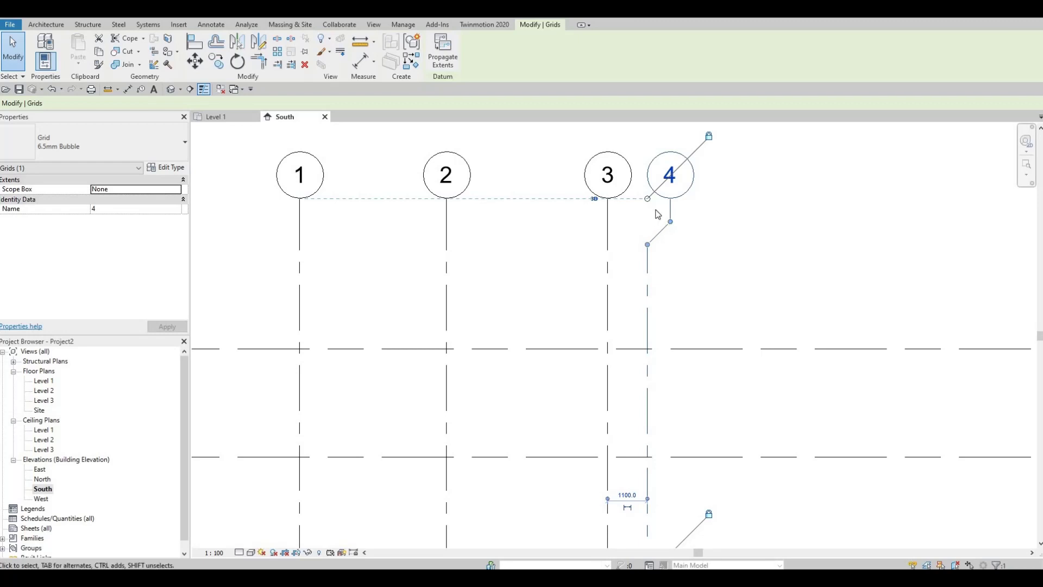
pyautogui.scroll(-5, 658, 218)
pyautogui.press('Escape')
pyautogui.press('Escape')
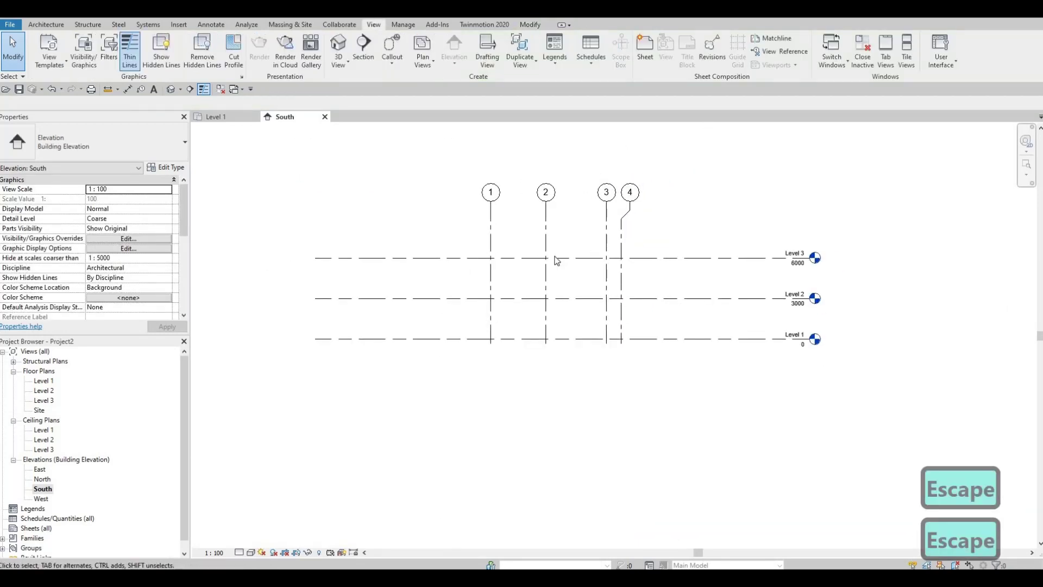
# - Open the Level 1 floor plan with the full grid layout in view
pyautogui.doubleClick(43, 382)
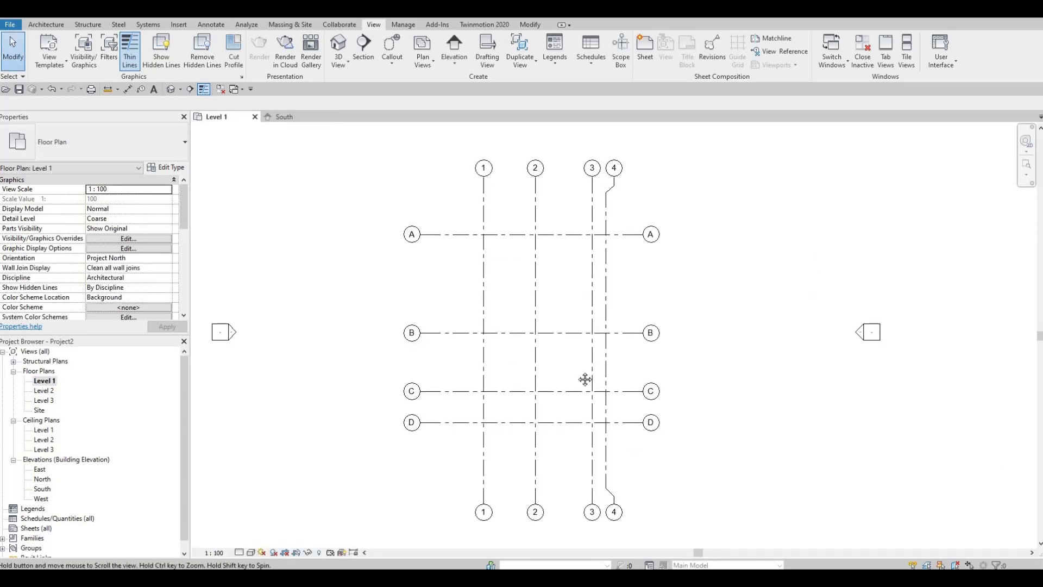
pyautogui.moveTo(593, 406); pyautogui.dragTo(266, 183, button='middle')
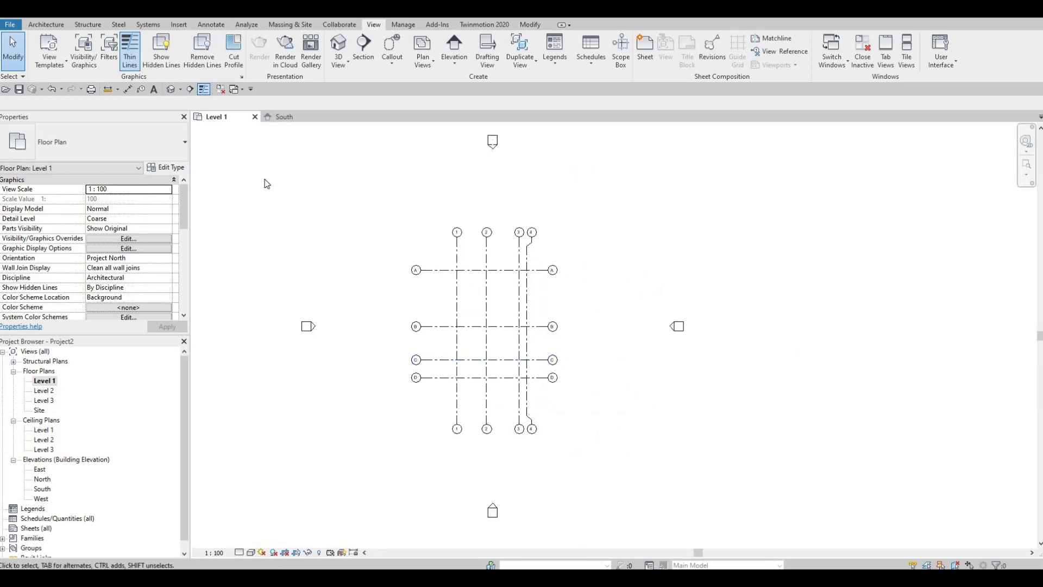
pyautogui.click(45, 24)
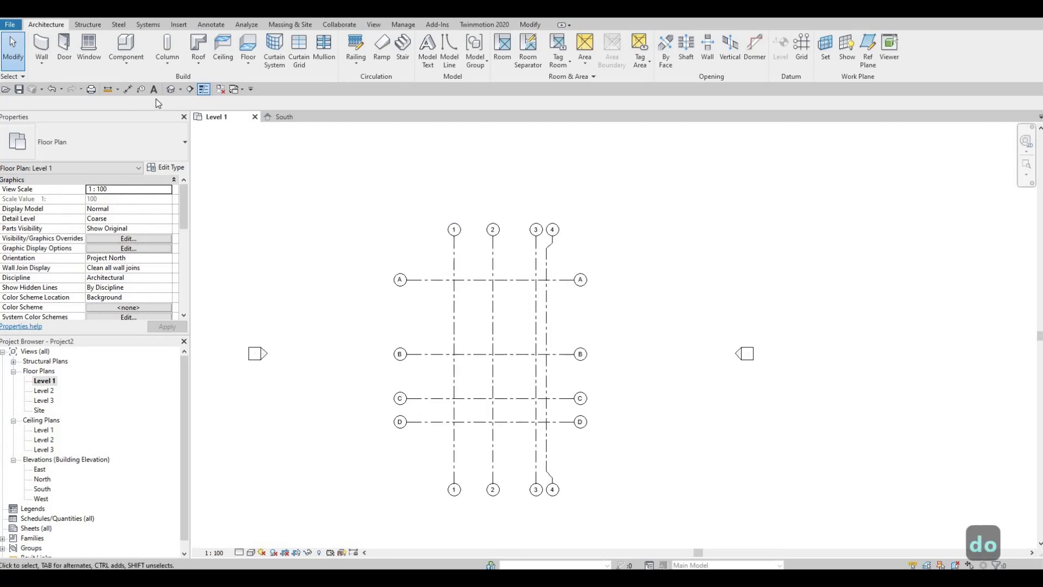
# - Place a continuous aligned dimension across grid lines 1, 2, 3 and 4, just above grid A
pyautogui.click(129, 89)
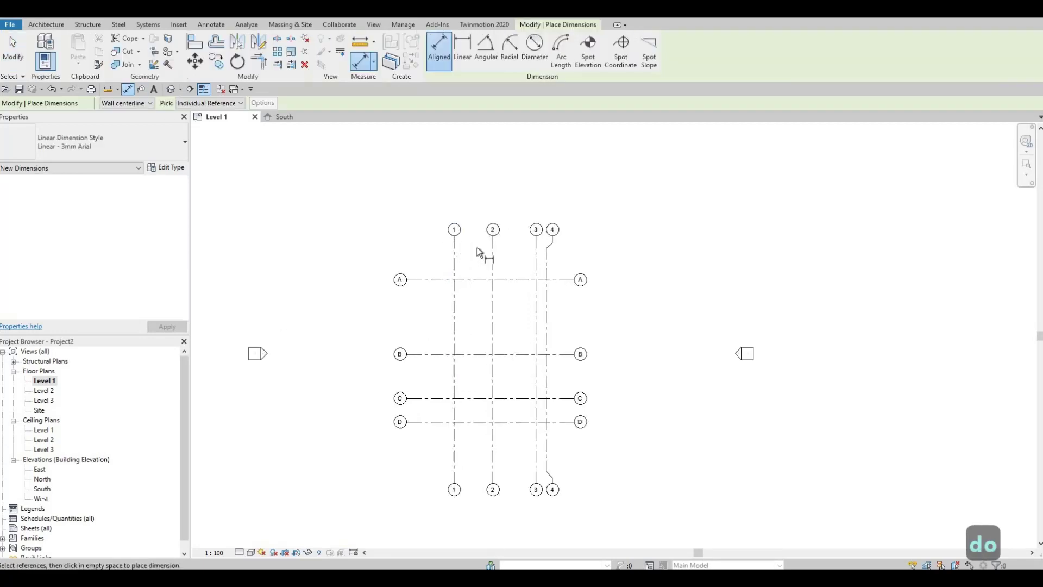
pyautogui.scroll(2, 477, 246)
pyautogui.click(456, 264)
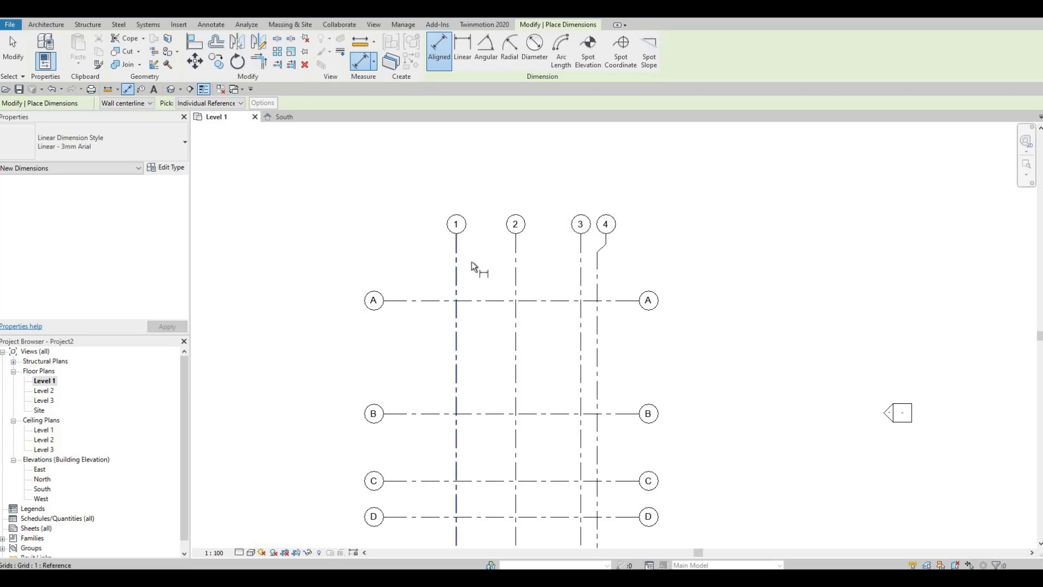
pyautogui.click(514, 266)
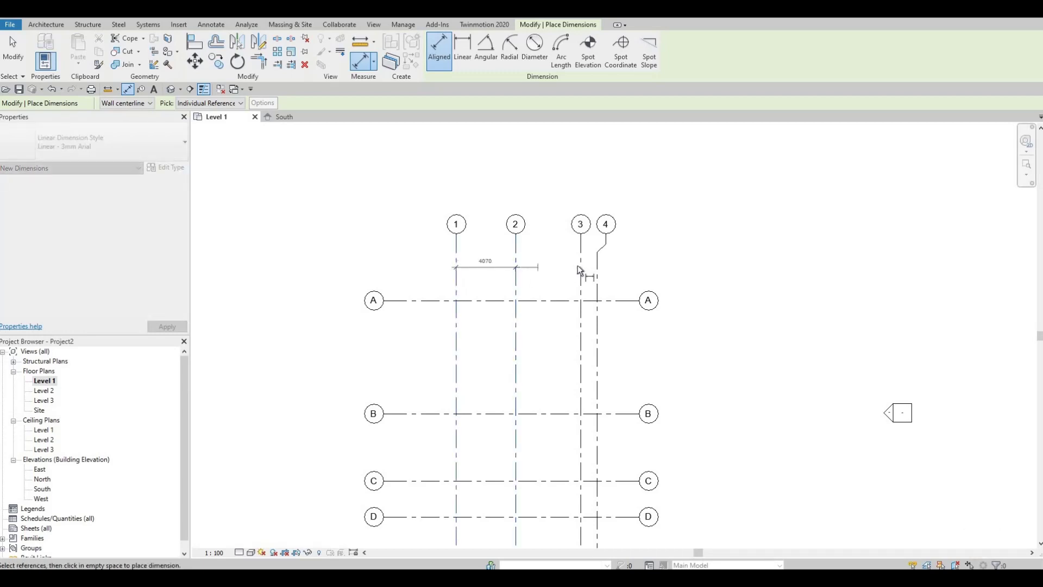
pyautogui.click(579, 266)
pyautogui.click(596, 266)
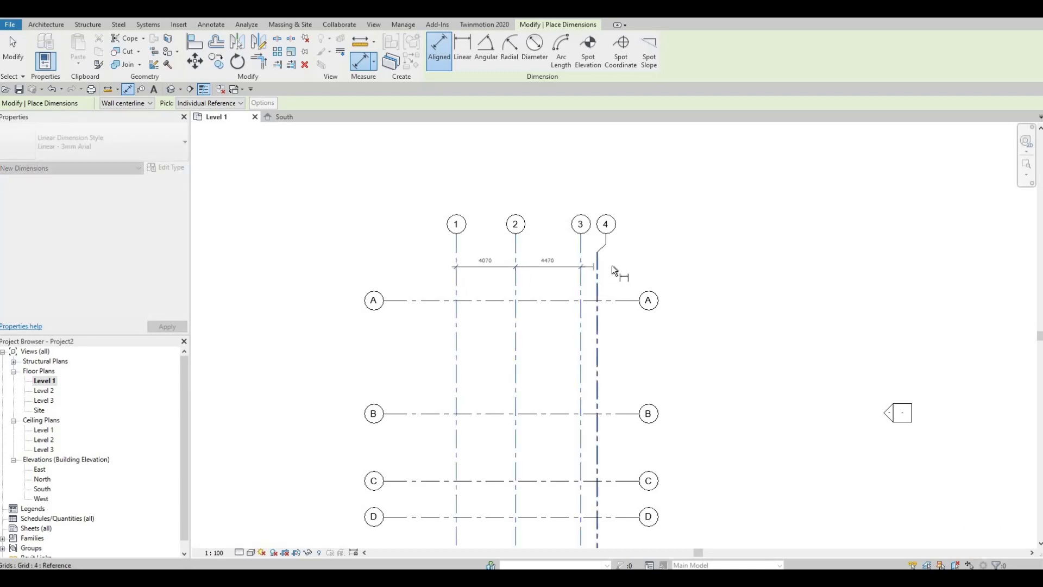
pyautogui.click(650, 270)
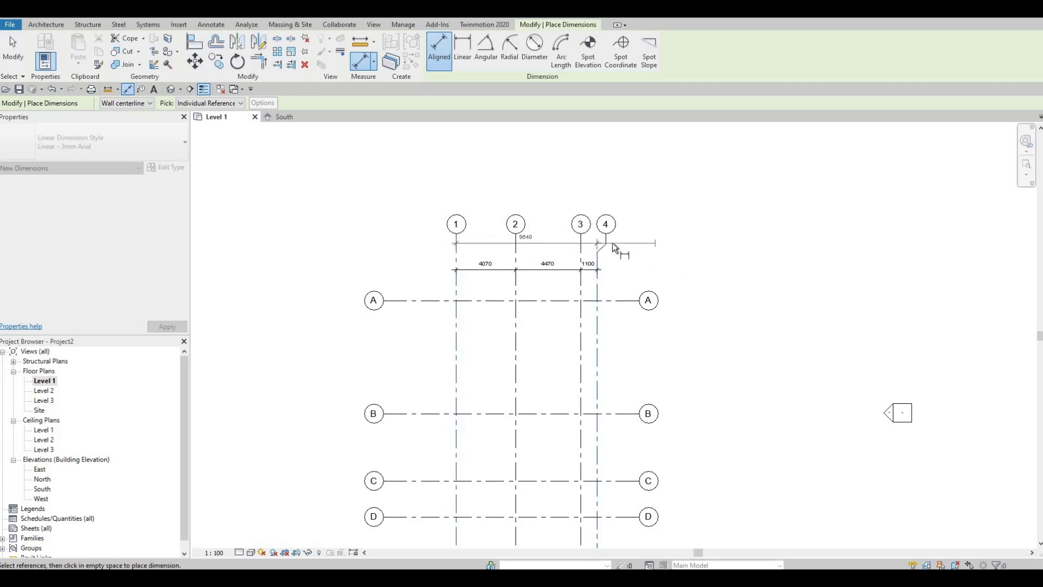
# - Place an overall aligned dimension from grid 1 to grid 4 above the dimension chain and end dimensioning
pyautogui.click(612, 245)
pyautogui.scroll(1, 588, 234)
pyautogui.scroll(1, 588, 234)
pyautogui.press('Escape')
pyautogui.press('Escape')
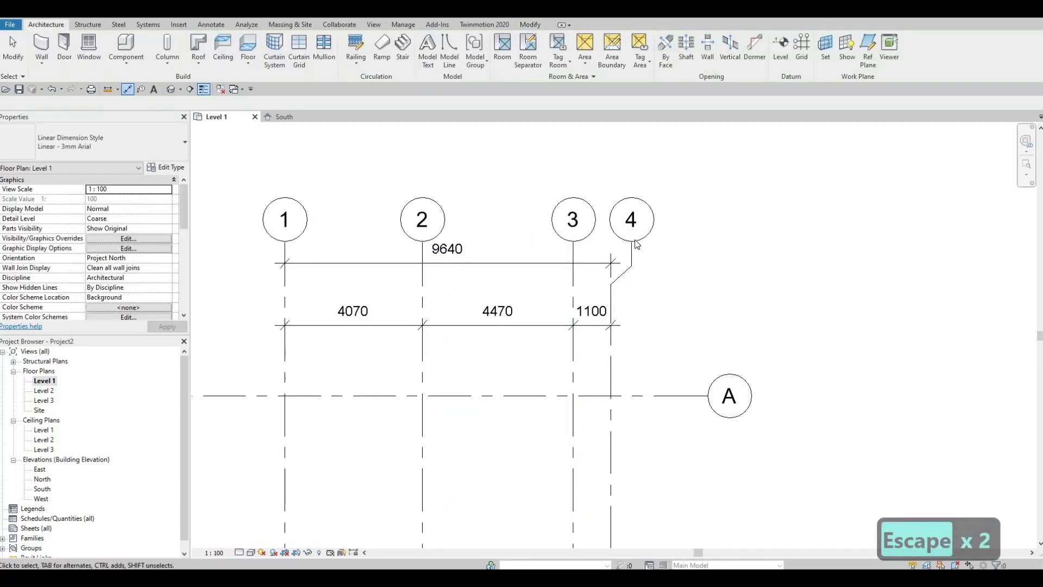
# - Extend the aligned upper ends of grid lines 1 to 4 farther above the dimensions in the Level 1 plan
pyautogui.click(575, 244)
pyautogui.moveTo(572, 234); pyautogui.dragTo(563, 163)
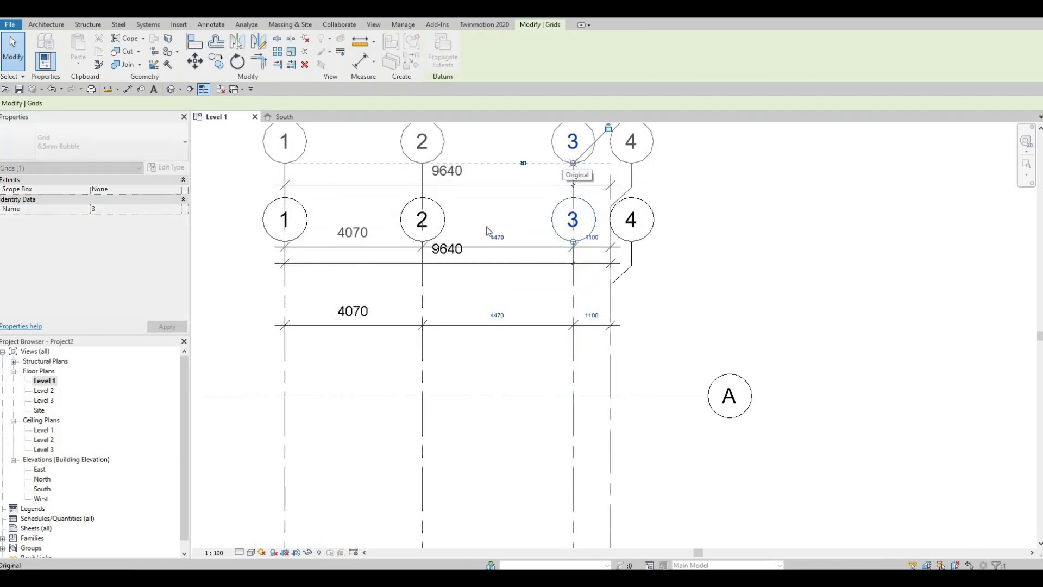
pyautogui.moveTo(303, 171); pyautogui.dragTo(339, 195, button='middle')
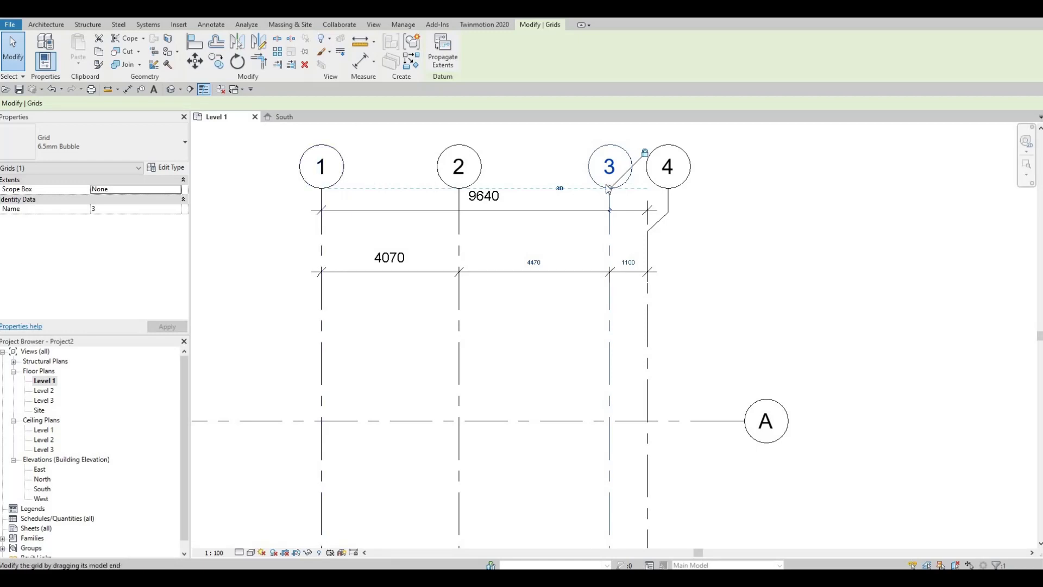
pyautogui.click(507, 272)
pyautogui.press('Escape')
pyautogui.press('Escape')
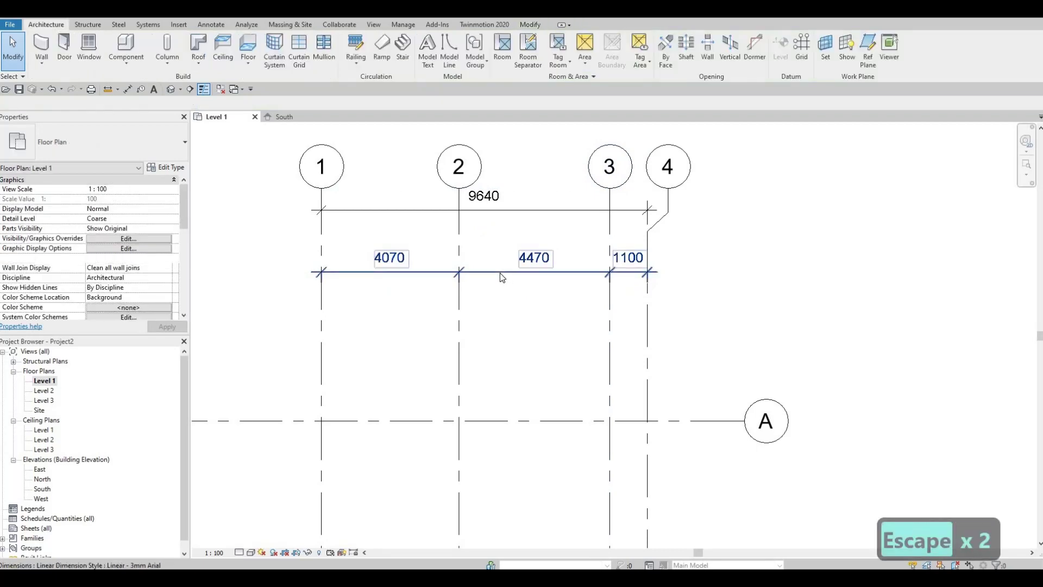
# - Move the dimension chain and the overall dimension of grids 1 to 4 down, closer to grid A
pyautogui.moveTo(503, 295); pyautogui.dragTo(508, 359)
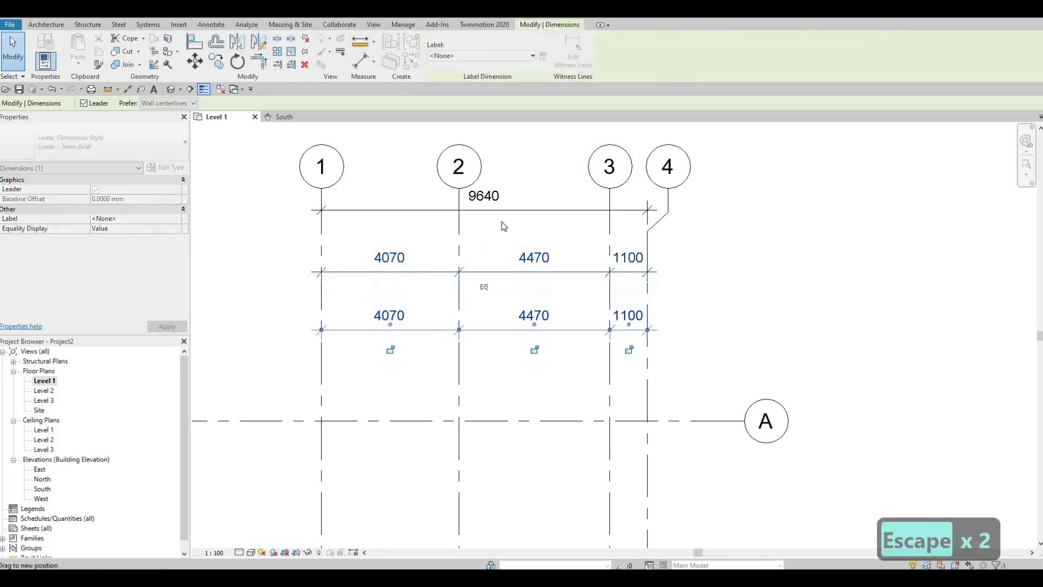
pyautogui.click(502, 211)
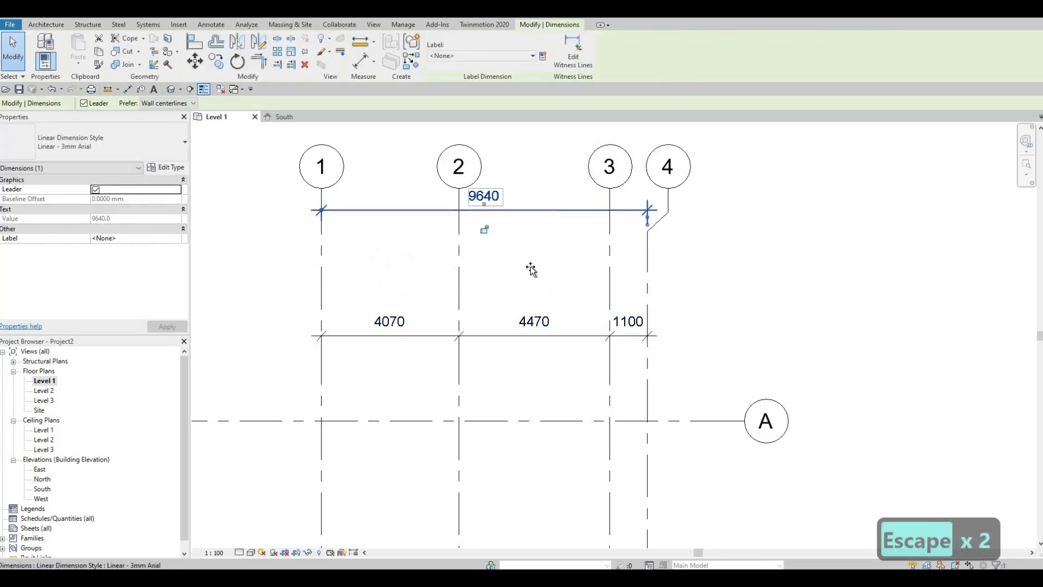
pyautogui.moveTo(535, 219); pyautogui.dragTo(541, 282)
pyautogui.scroll(-2, 576, 224)
pyautogui.scroll(-1, 615, 289)
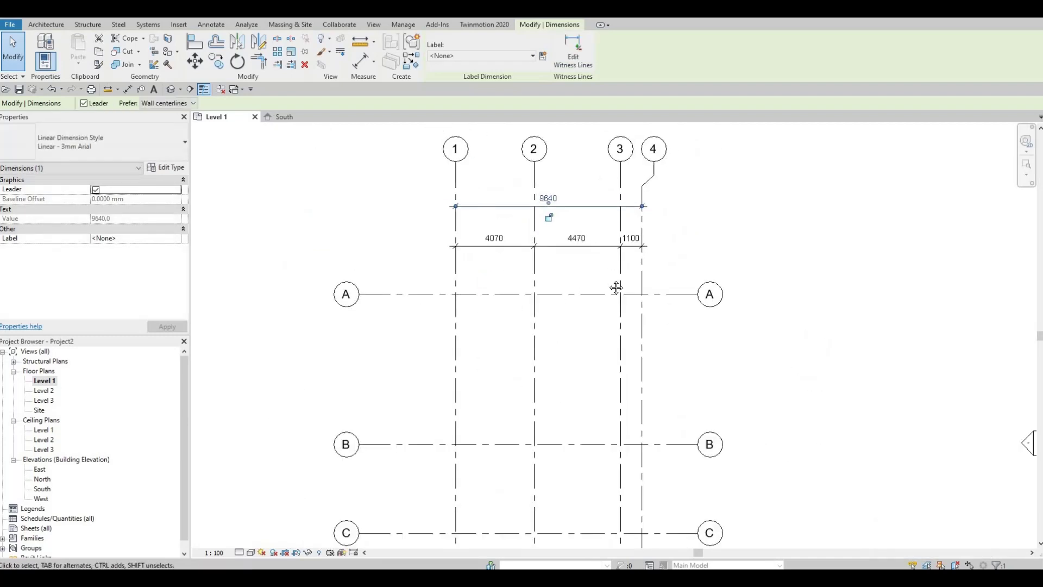
pyautogui.scroll(-1, 590, 214)
pyautogui.scroll(-3, 582, 228)
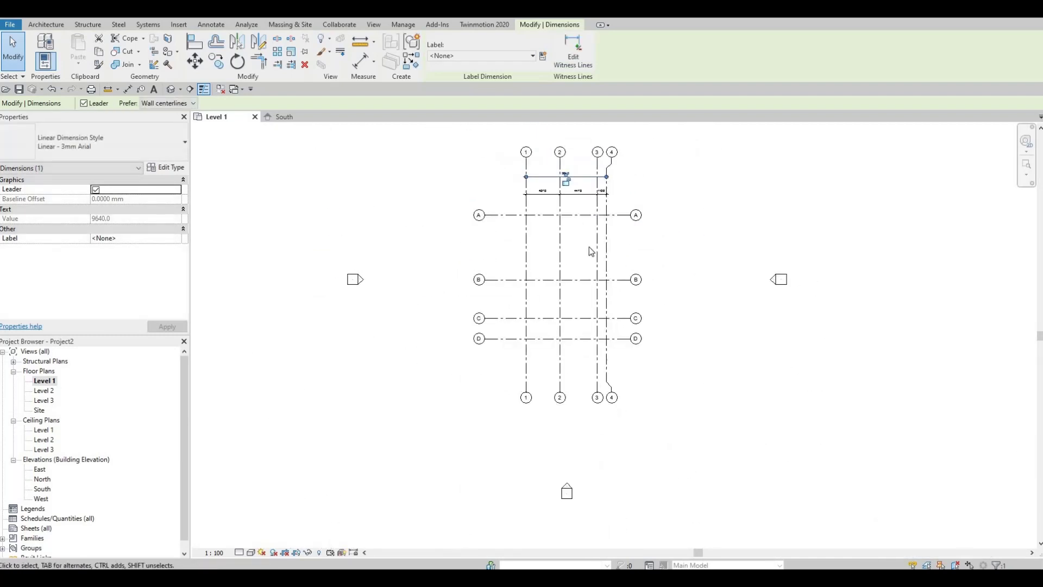
pyautogui.scroll(2, 620, 408)
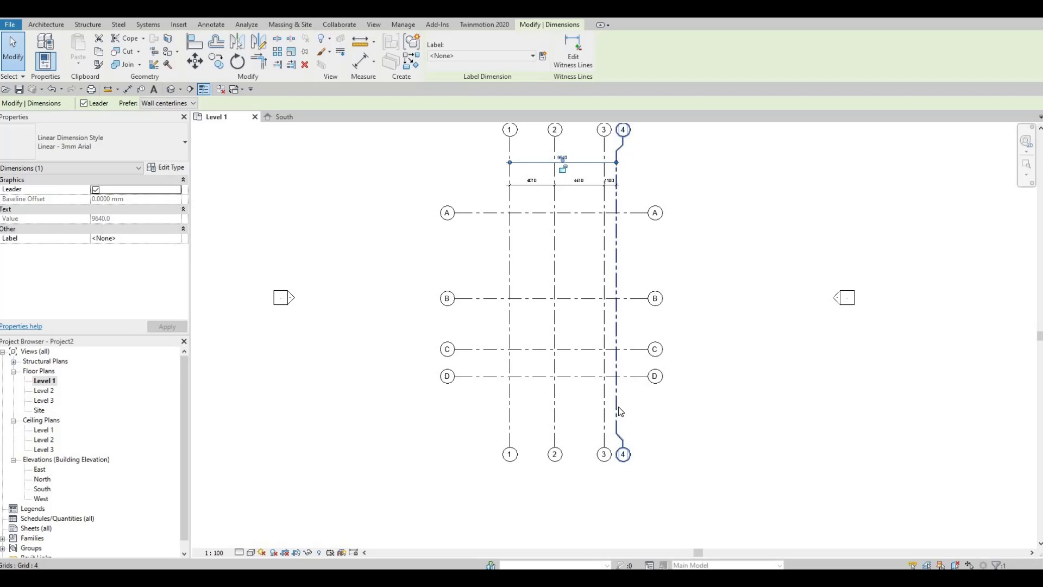
# - Shorten the aligned lower ends of grid lines 1 to 4 so their bubbles sit closer below grid D
pyautogui.click(619, 407)
pyautogui.scroll(3, 555, 451)
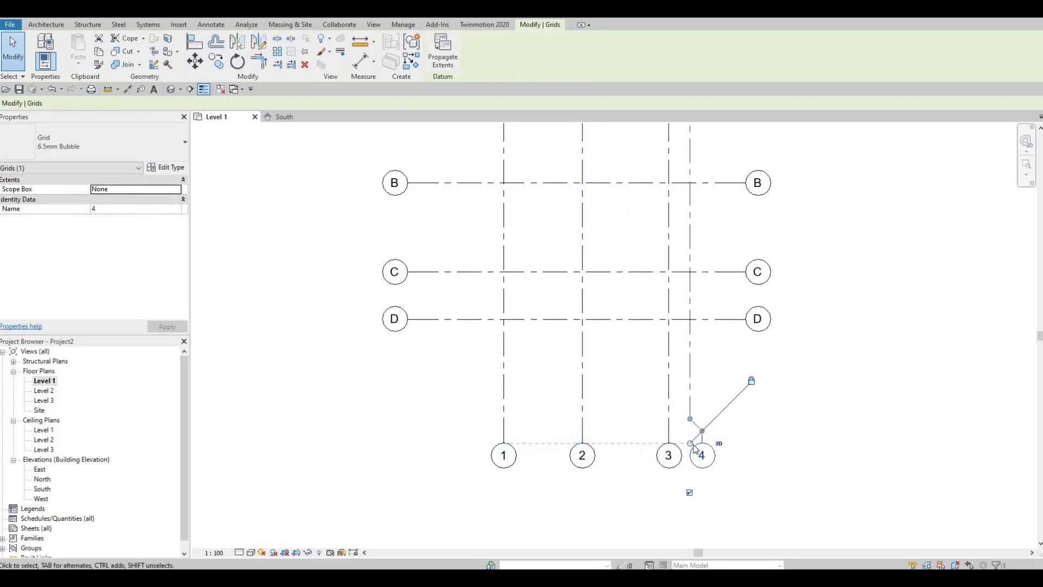
pyautogui.moveTo(690, 443); pyautogui.dragTo(690, 376)
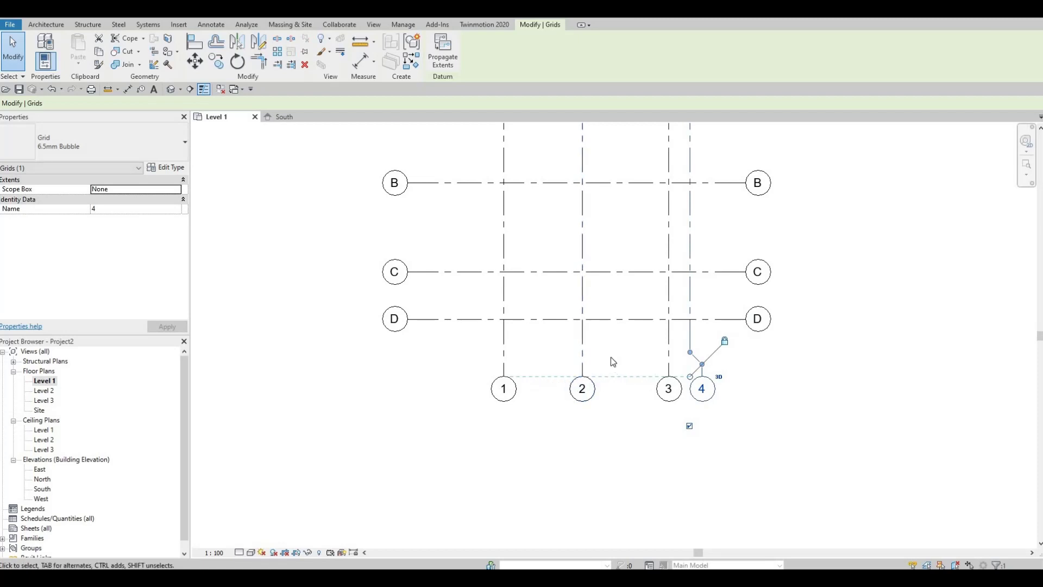
pyautogui.scroll(-3, 581, 383)
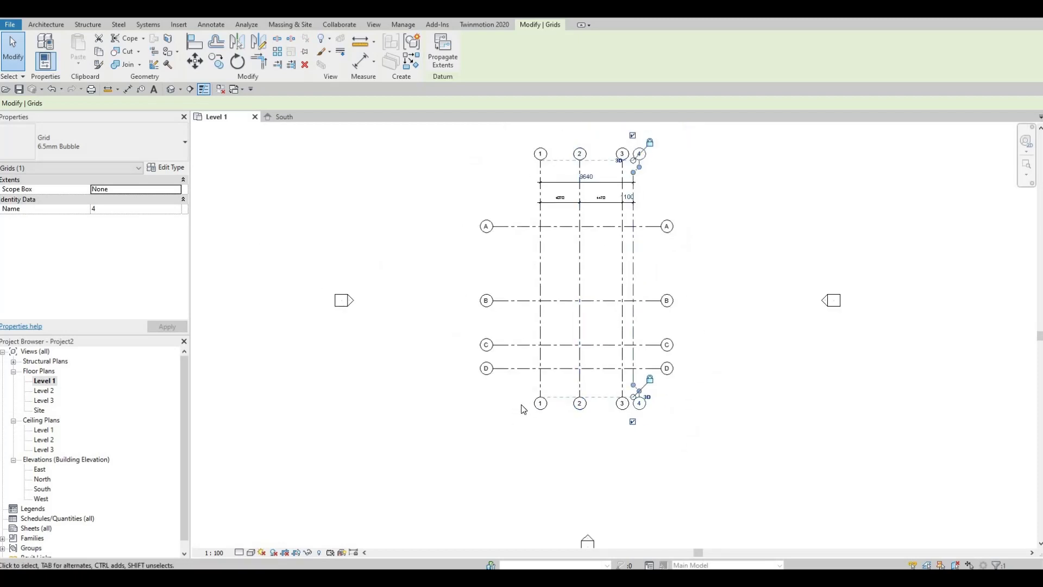
pyautogui.scroll(5, 521, 406)
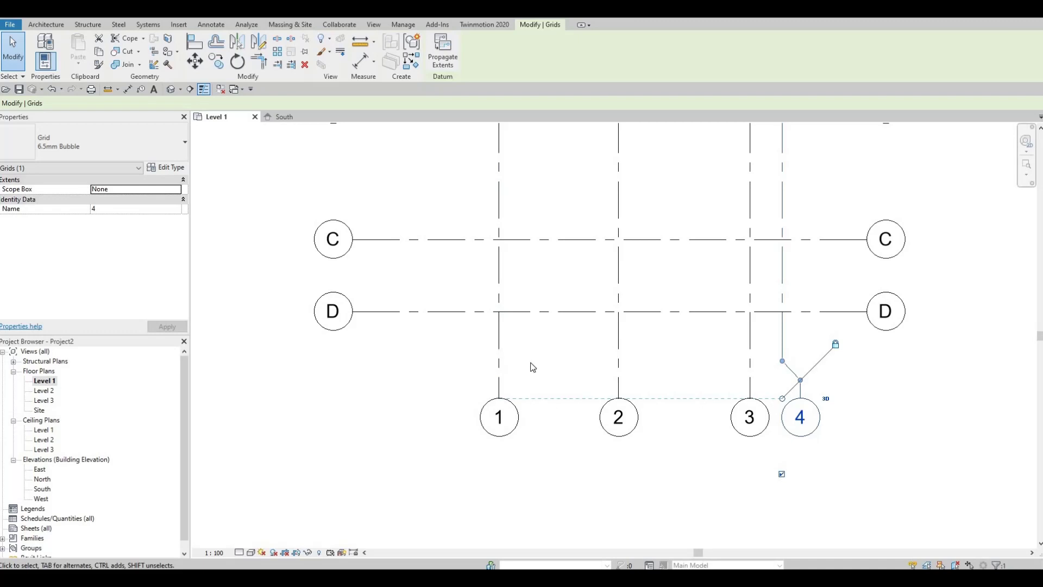
pyautogui.press('Escape')
pyautogui.scroll(-4, 533, 367)
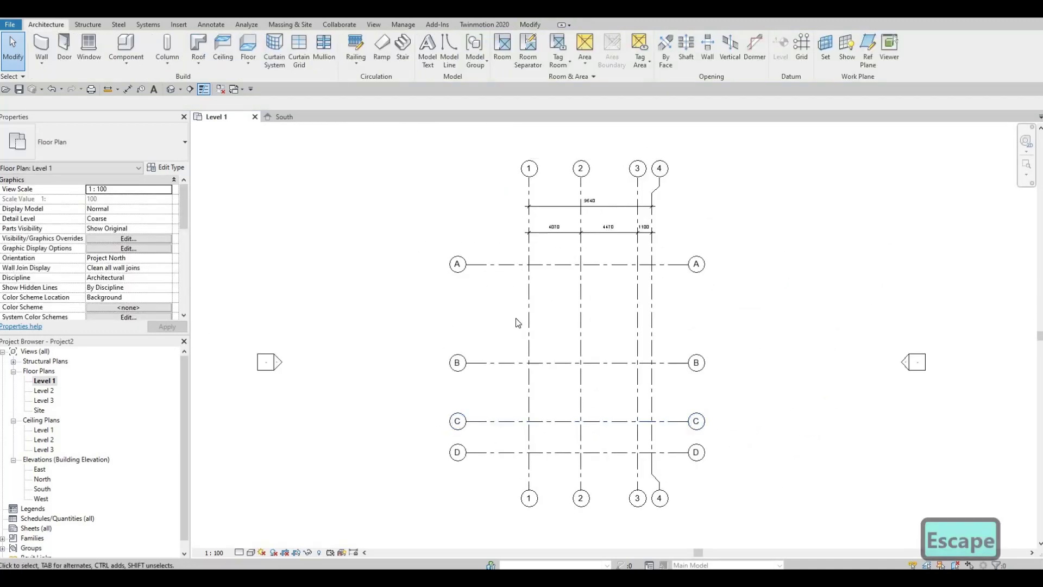
# - Place a continuous aligned dimension across grid lines A, B, C and D, just outside grid 1
pyautogui.scroll(3, 518, 322)
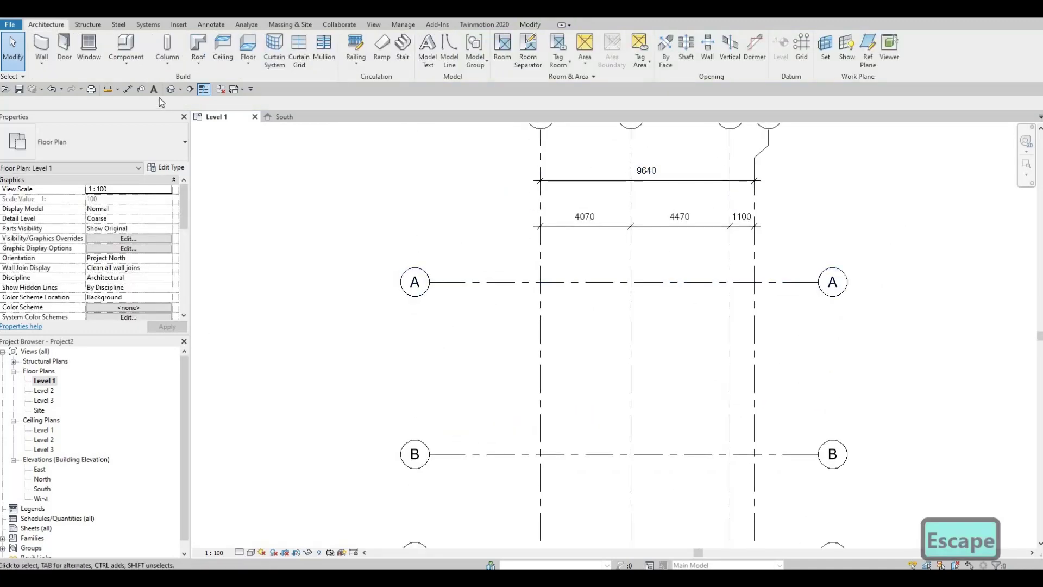
pyautogui.click(128, 89)
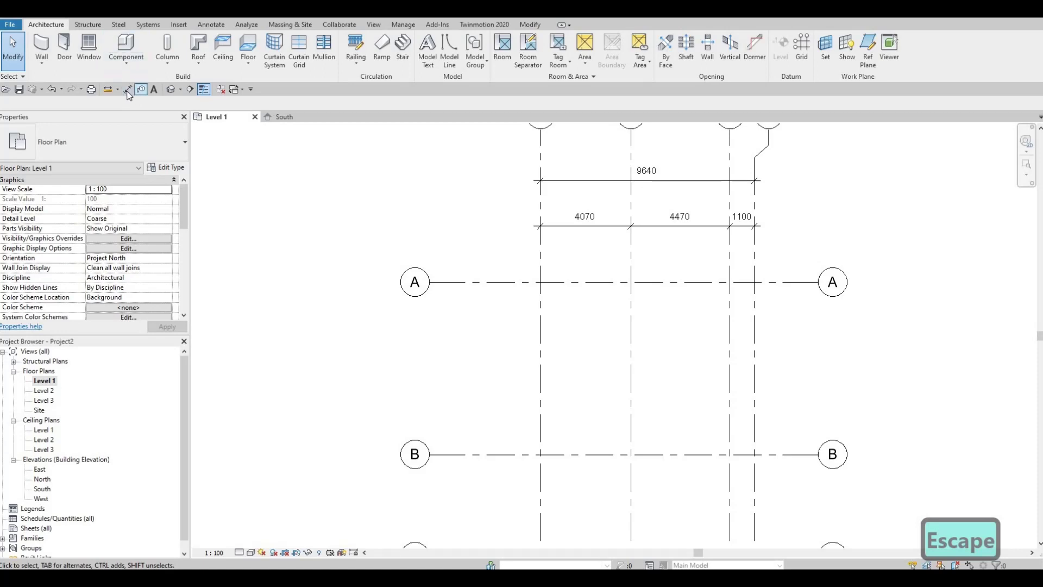
pyautogui.click(485, 280)
pyautogui.click(504, 454)
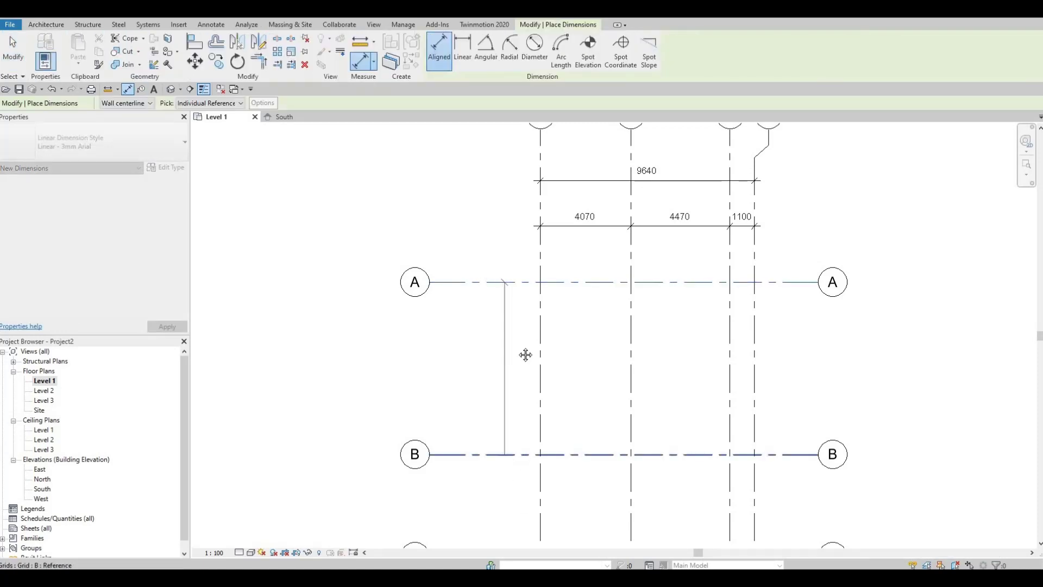
pyautogui.keyDown('ctrl'); pyautogui.scroll(-3, 516, 430); pyautogui.keyUp('ctrl')
pyautogui.click(516, 432)
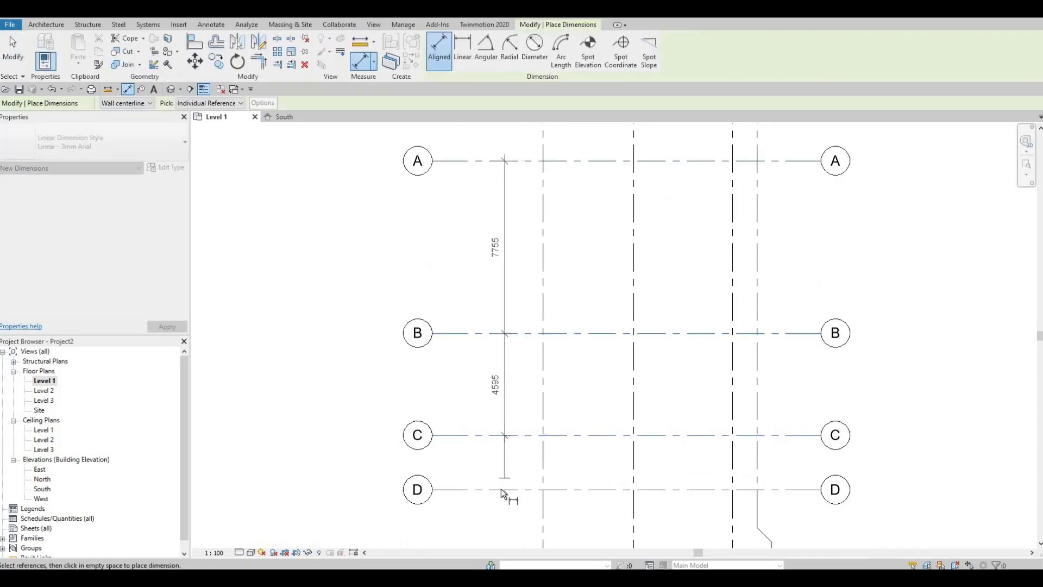
pyautogui.click(518, 491)
pyautogui.keyDown('ctrl'); pyautogui.scroll(-1, 522, 478); pyautogui.keyUp('ctrl')
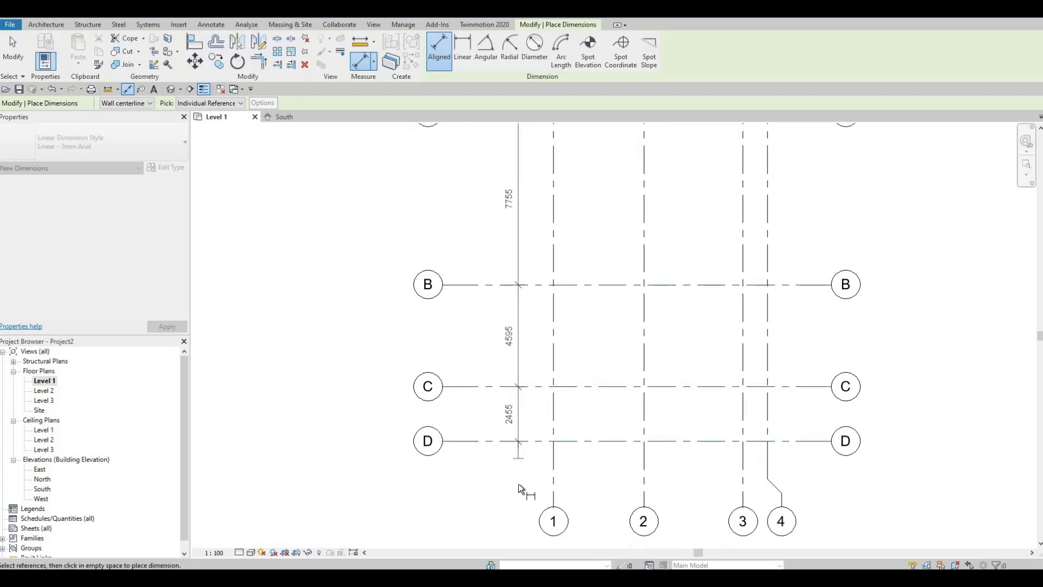
pyautogui.click(545, 254)
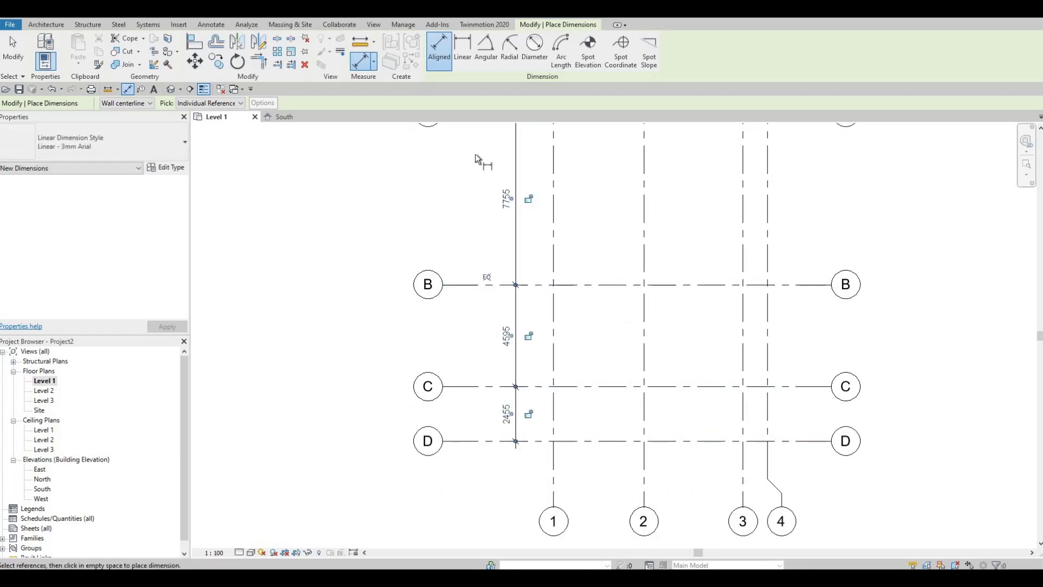
# - Place an overall aligned dimension from grid A to grid D, outside the dimension chain beside grid 1
pyautogui.keyDown('ctrl'); pyautogui.scroll(2, 495, 201); pyautogui.keyUp('ctrl')
pyautogui.scroll(1, 594, 190)
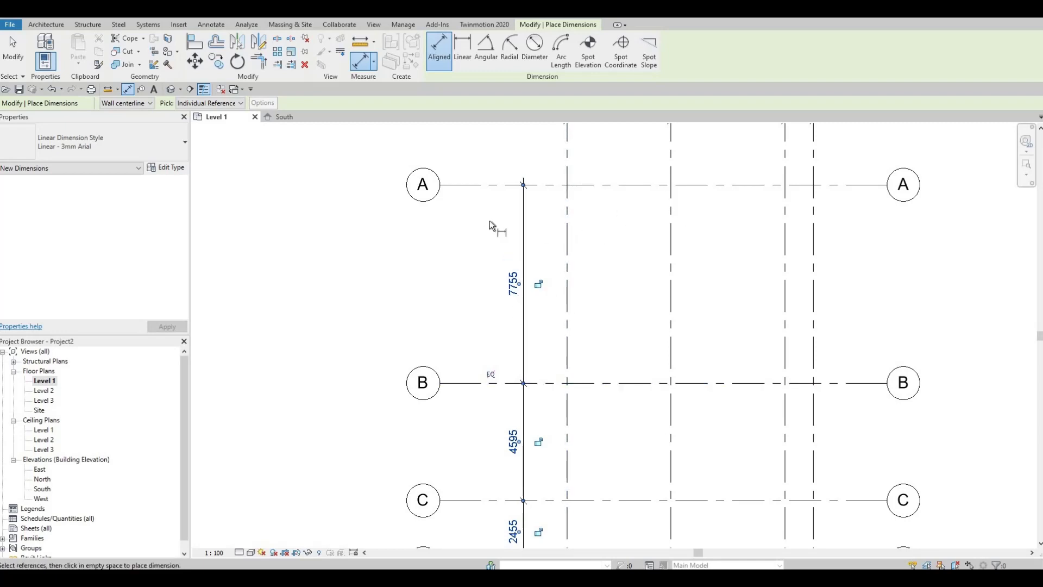
pyautogui.click(516, 186)
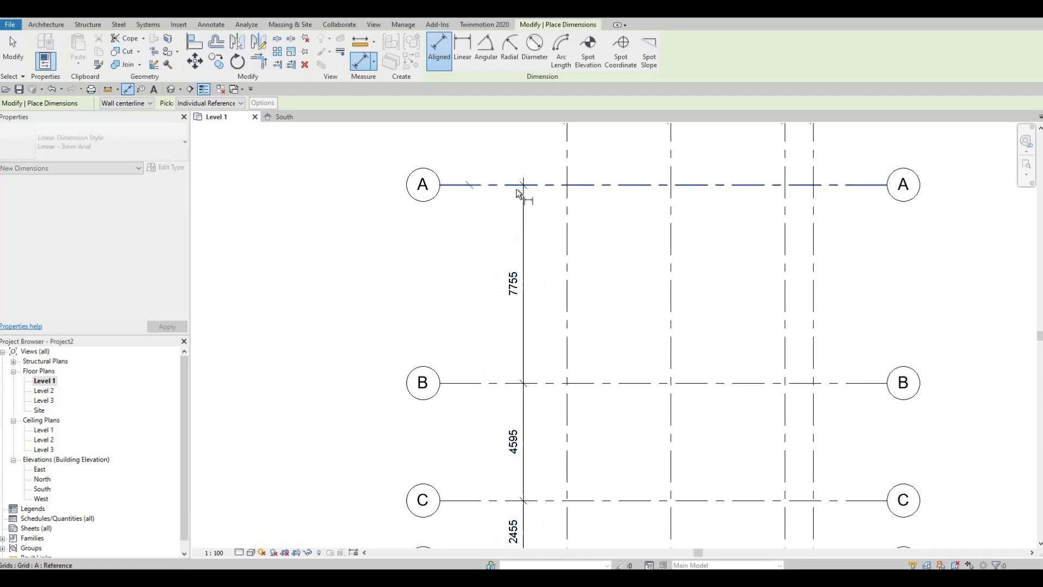
pyautogui.keyDown('ctrl'); pyautogui.scroll(-5, 518, 360); pyautogui.keyUp('ctrl')
pyautogui.click(511, 354)
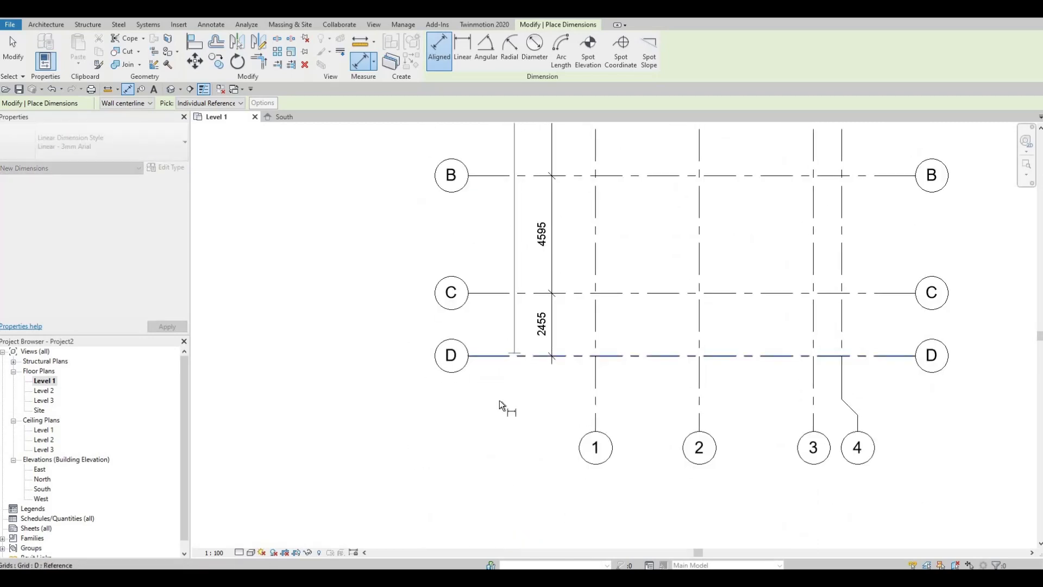
pyautogui.click(476, 229)
# - End the dimension command and examine the dimensioned grid layout across the whole Level 1 plan
pyautogui.keyDown('ctrl'); pyautogui.scroll(5, 578, 269); pyautogui.keyUp('ctrl')
pyautogui.scroll(1, 549, 324)
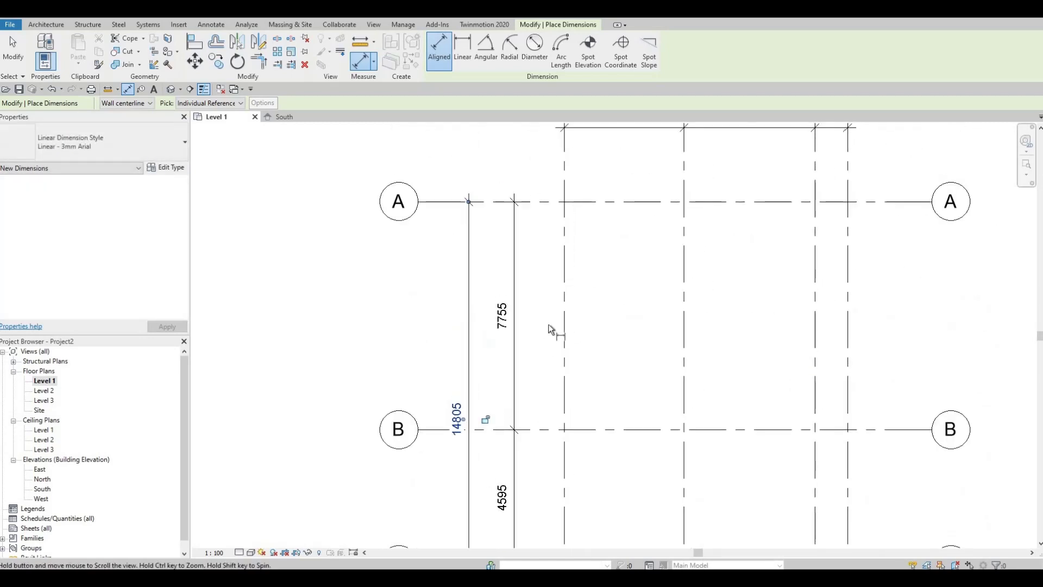
pyautogui.moveTo(582, 226); pyautogui.dragTo(582, 333, button='middle')
pyautogui.scroll(-1, 576, 296)
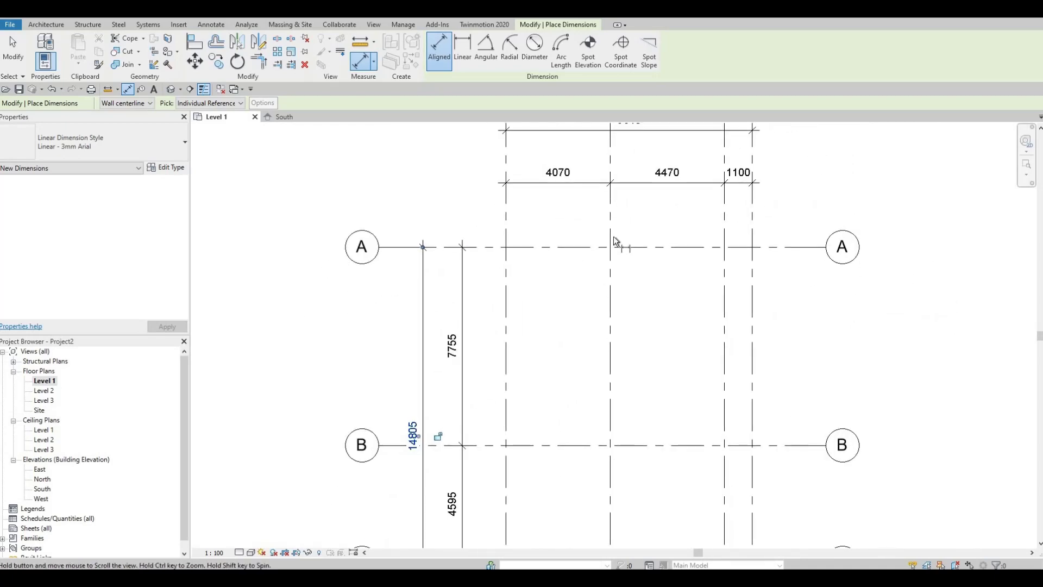
pyautogui.scroll(-2, 598, 247)
pyautogui.scroll(1, 524, 315)
pyautogui.moveTo(570, 344); pyautogui.dragTo(642, 262, button='middle')
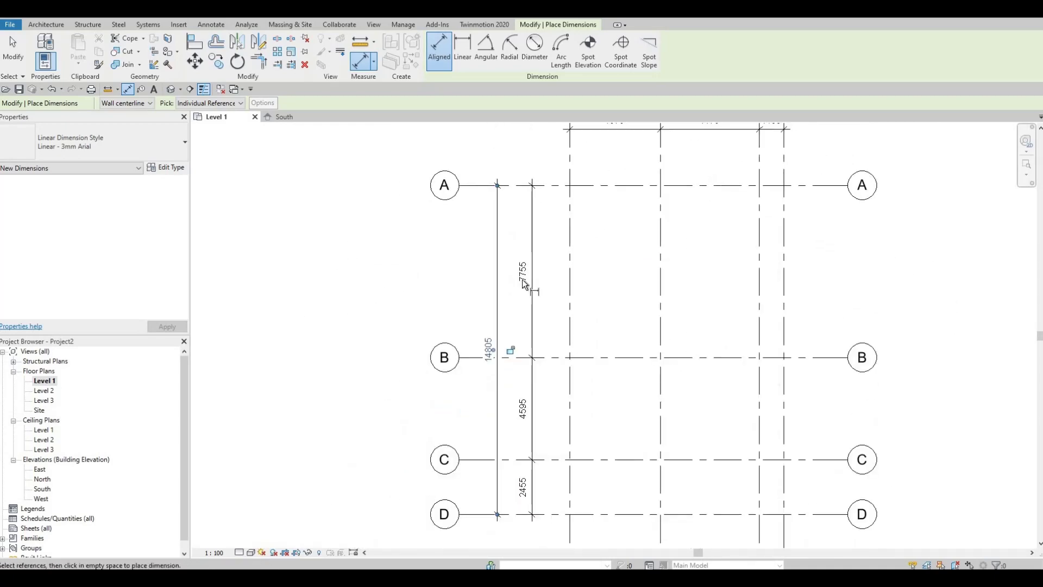
pyautogui.moveTo(523, 281); pyautogui.dragTo(519, 227, button='middle')
pyautogui.scroll(2, 511, 302)
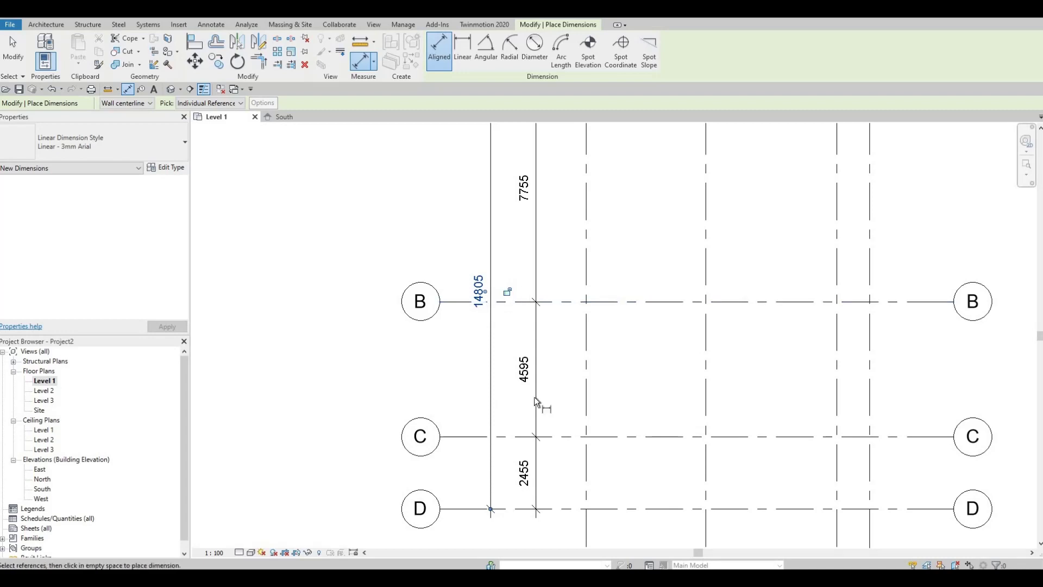
pyautogui.scroll(-1, 596, 379)
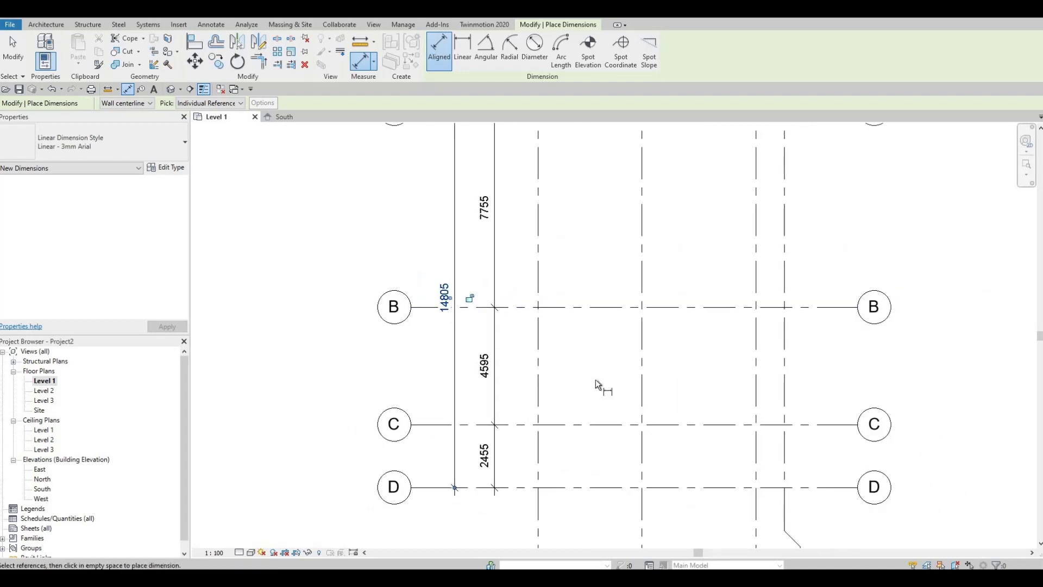
pyautogui.press('Escape')
pyautogui.press('Escape')
pyautogui.scroll(-2, 597, 370)
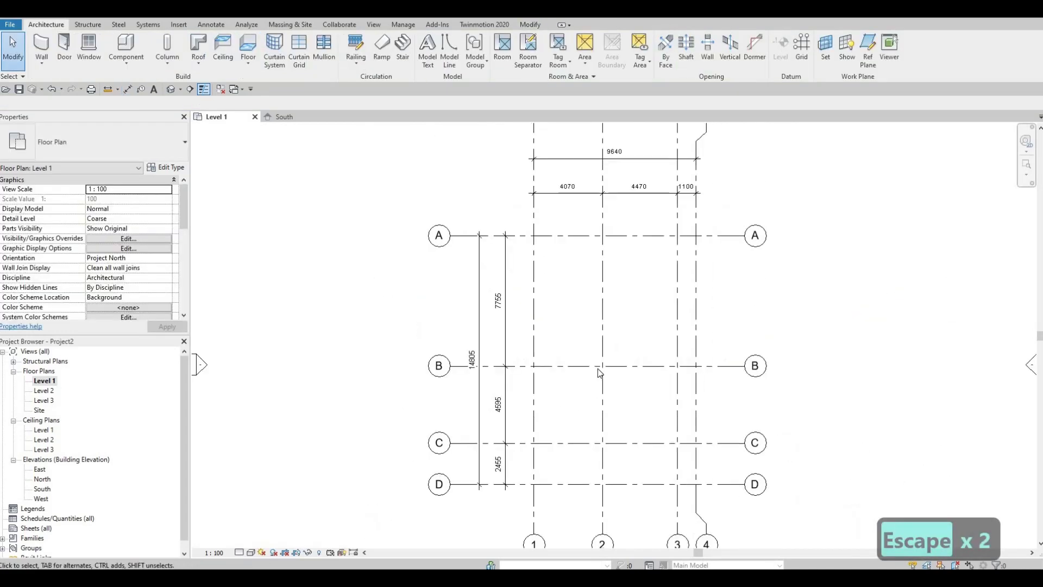
pyautogui.scroll(-1, 614, 349)
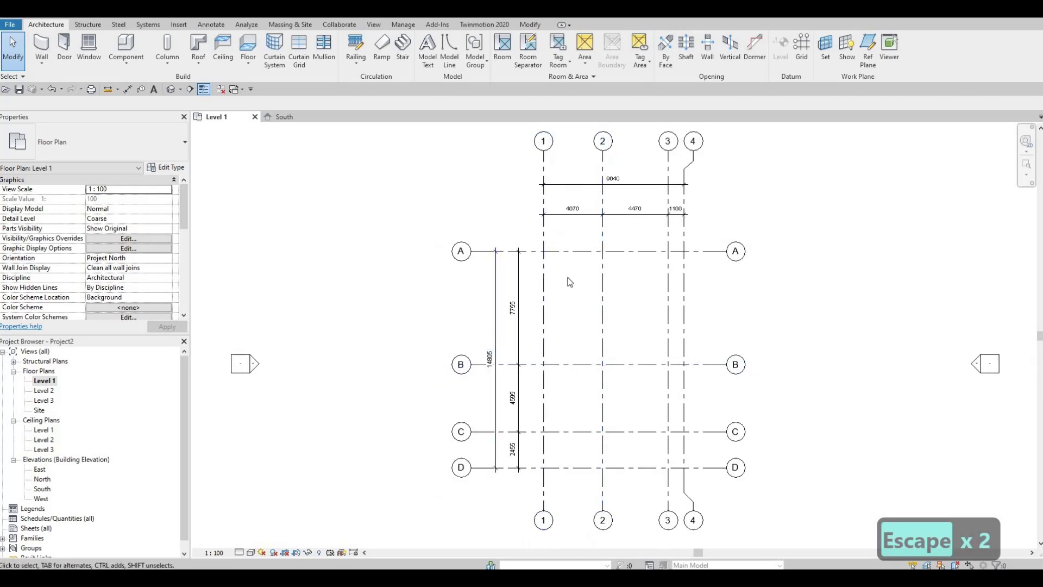
pyautogui.scroll(1, 543, 256)
pyautogui.scroll(-1, 463, 200)
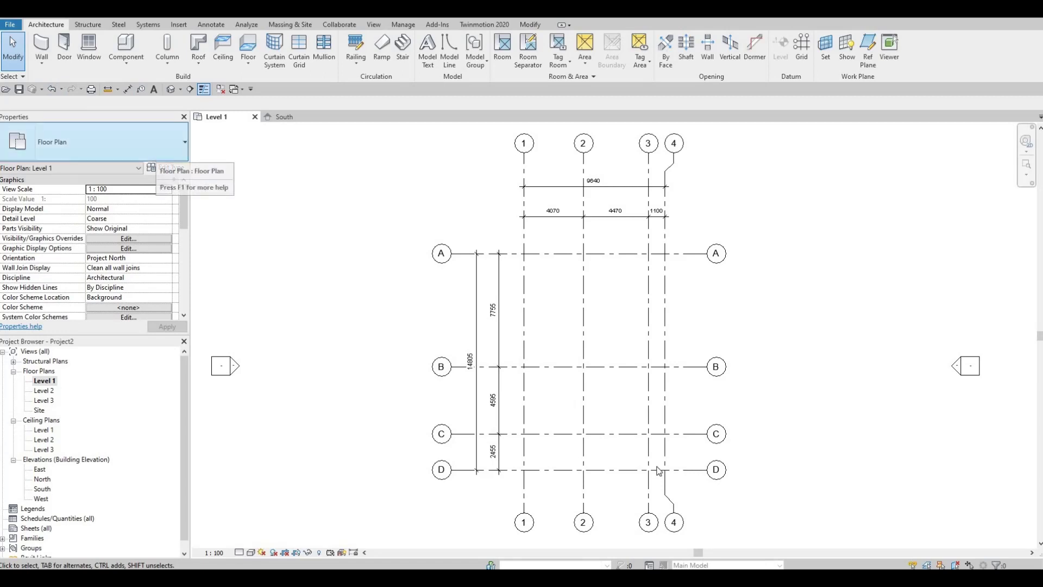
pyautogui.press('F1')
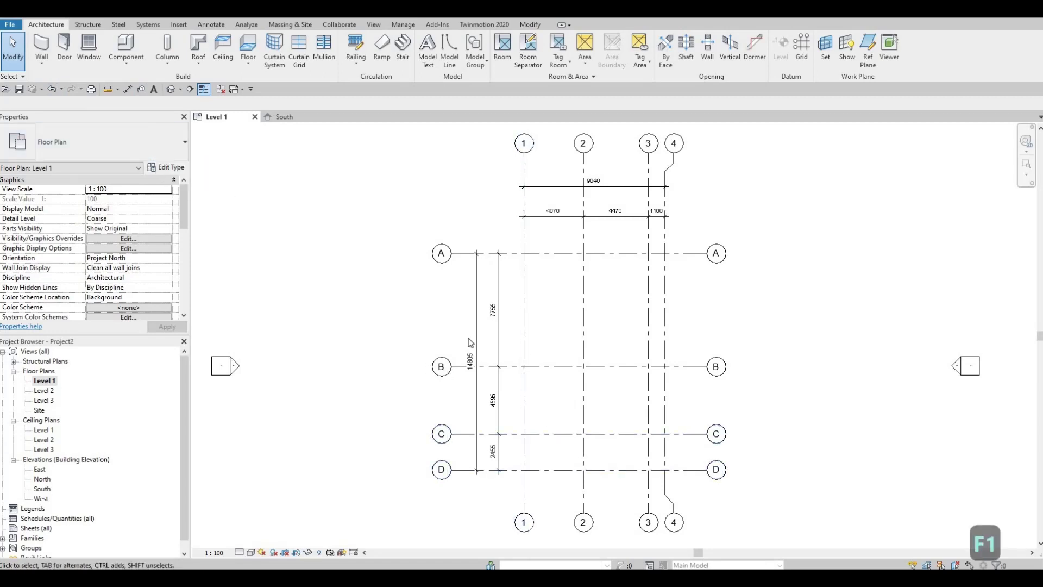
pyautogui.scroll(-1, 578, 349)
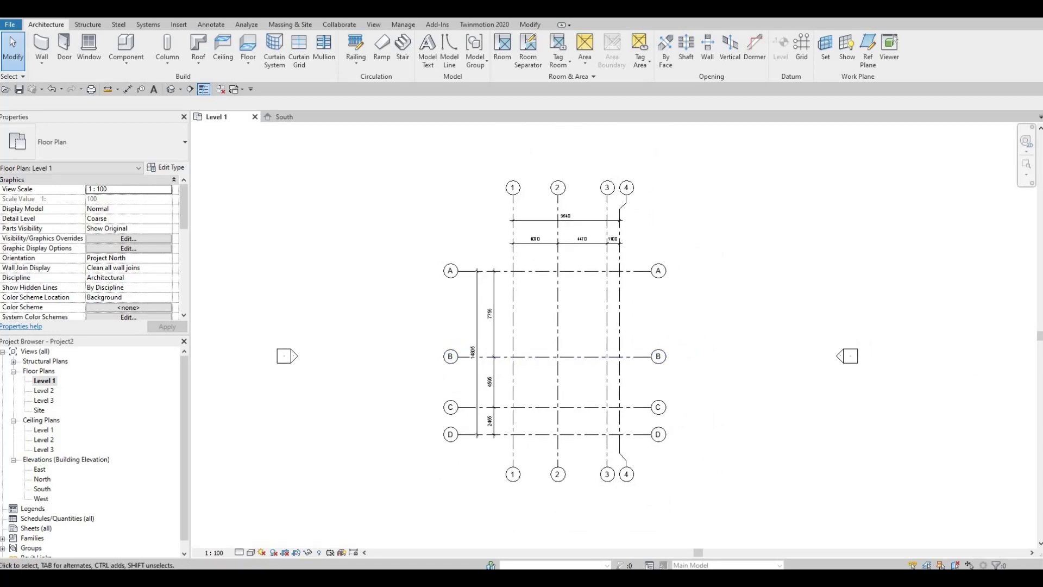
# - Start the Wall tool and choose the wall type Exterior - Brick on Mtl. Stud
pyautogui.click(57, 54)
pyautogui.click(44, 47)
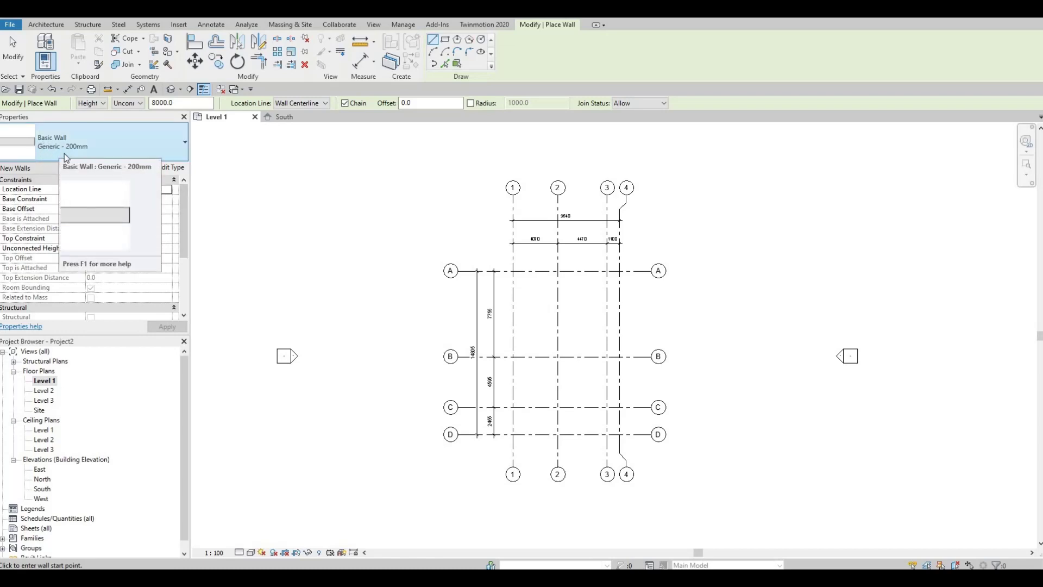
pyautogui.click(171, 148)
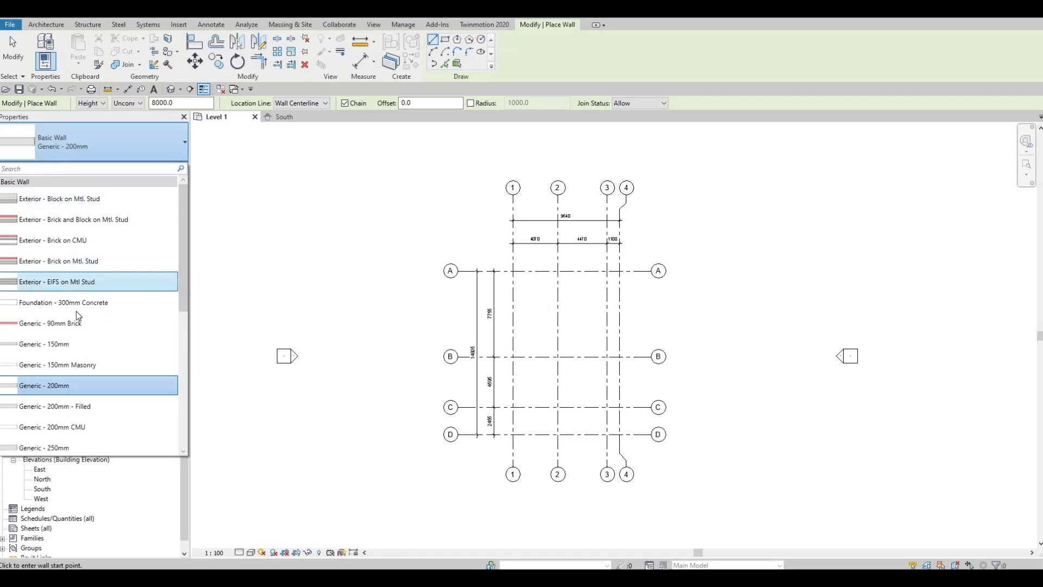
pyautogui.click(47, 263)
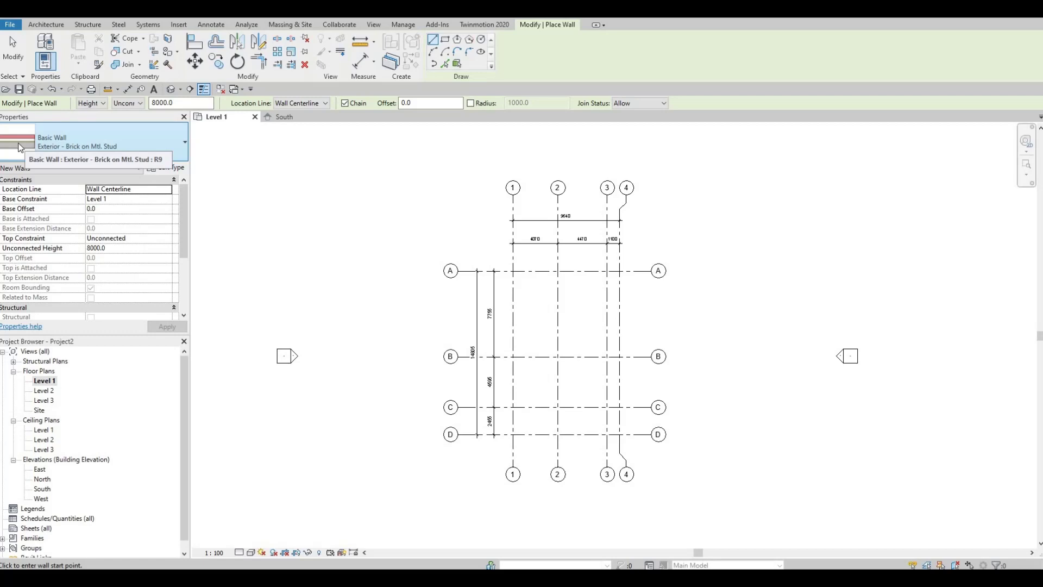
pyautogui.click(19, 147)
pyautogui.click(61, 155)
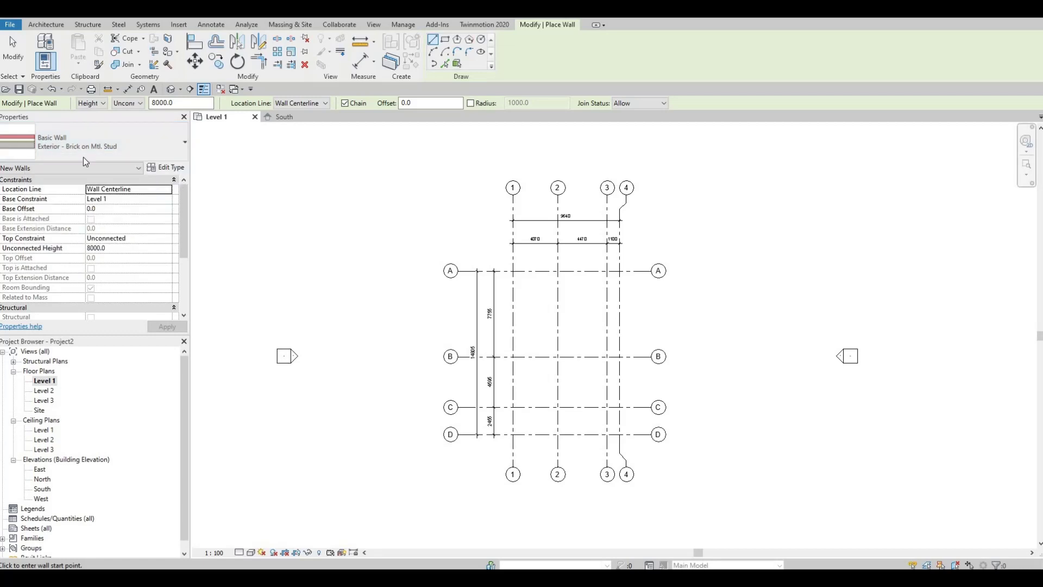
# - Duplicate the Exterior - Brick on Mtl. Stud wall type under the name EXTERIOR WALL 1
pyautogui.click(167, 169)
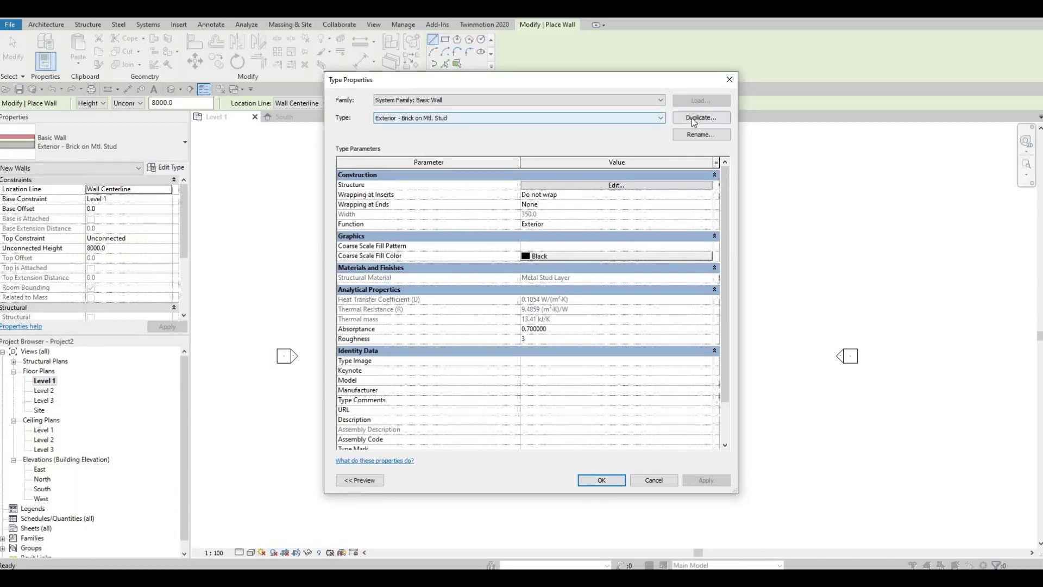
pyautogui.click(694, 118)
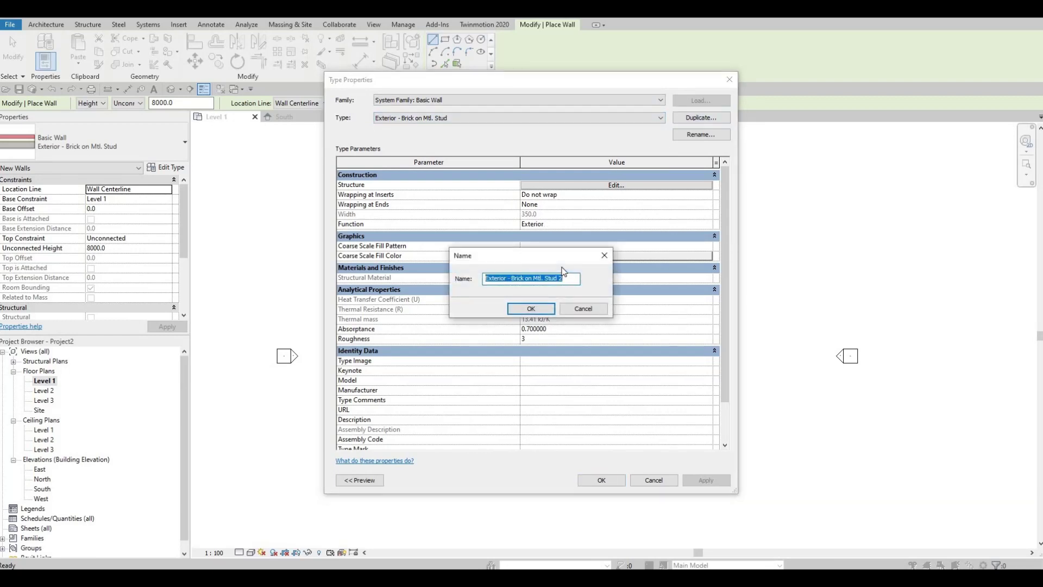
pyautogui.press('capslock')
pyautogui.write('EX')
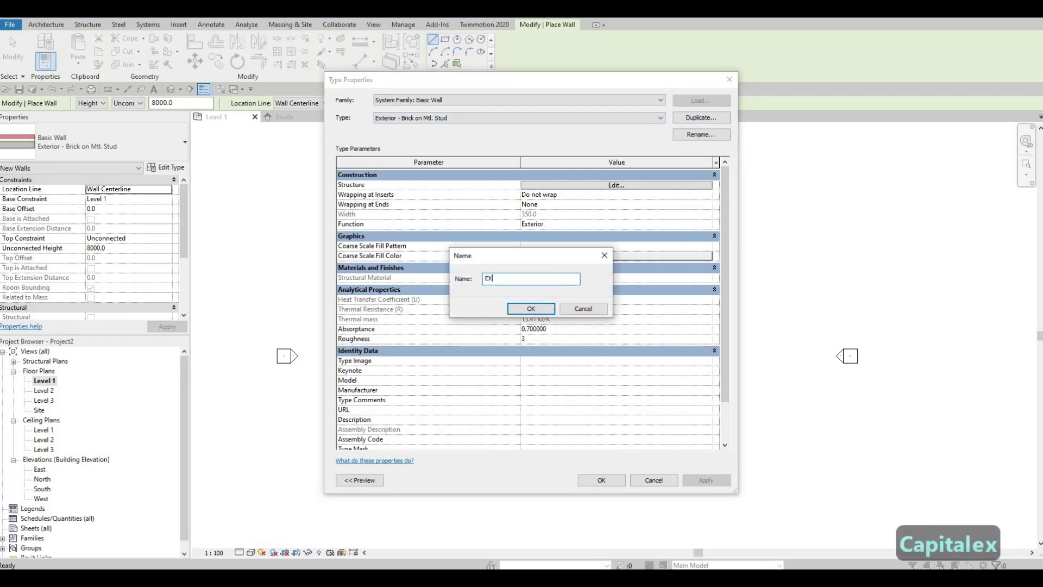
pyautogui.write('TERIOR WALL 1')
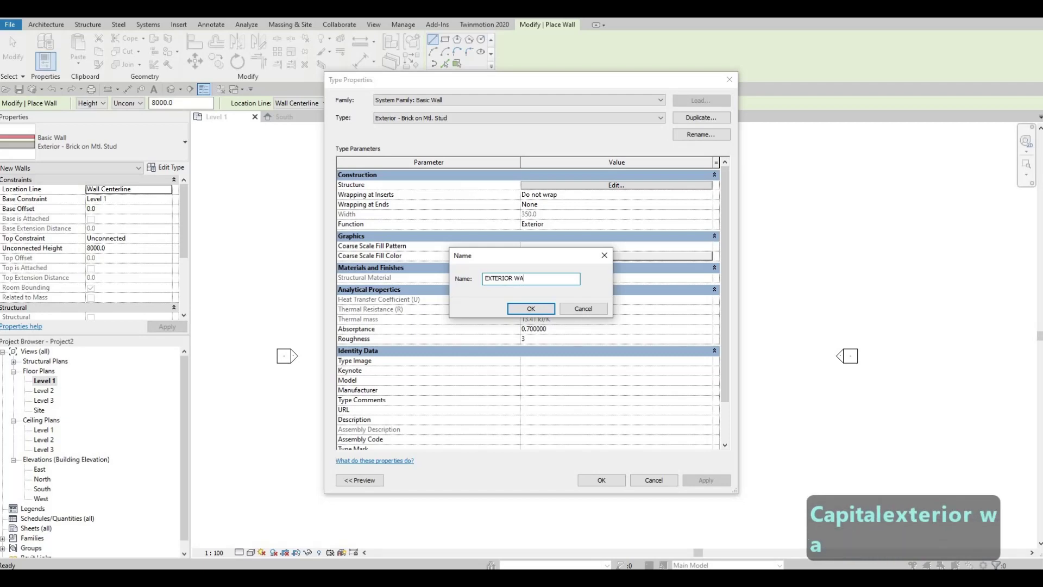
pyautogui.click(544, 310)
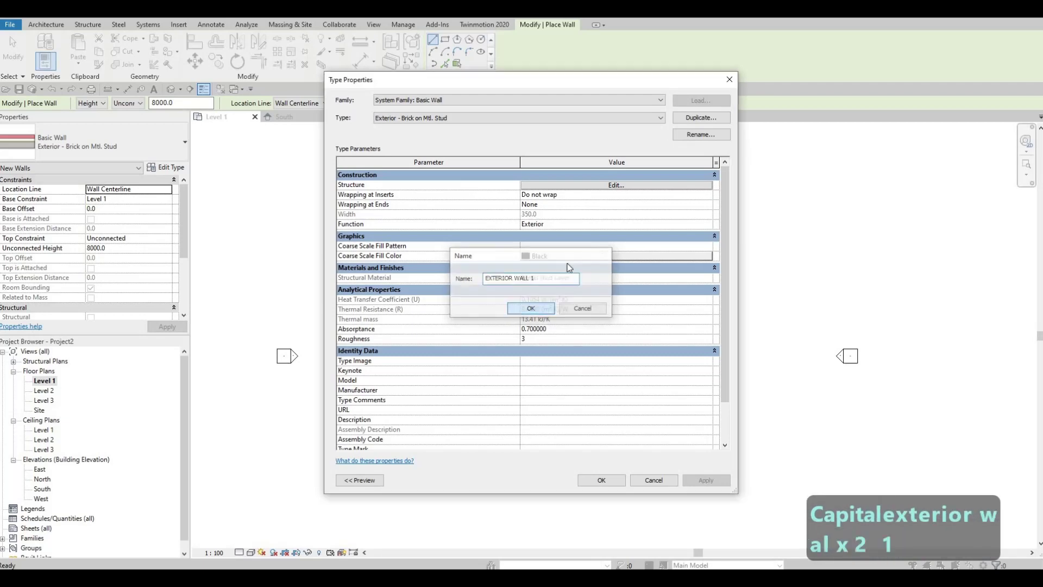
# - Edit the structure of EXTERIOR WALL 1 and delete the gypsum Finish 2 and membrane layers on its interior side
pyautogui.click(598, 187)
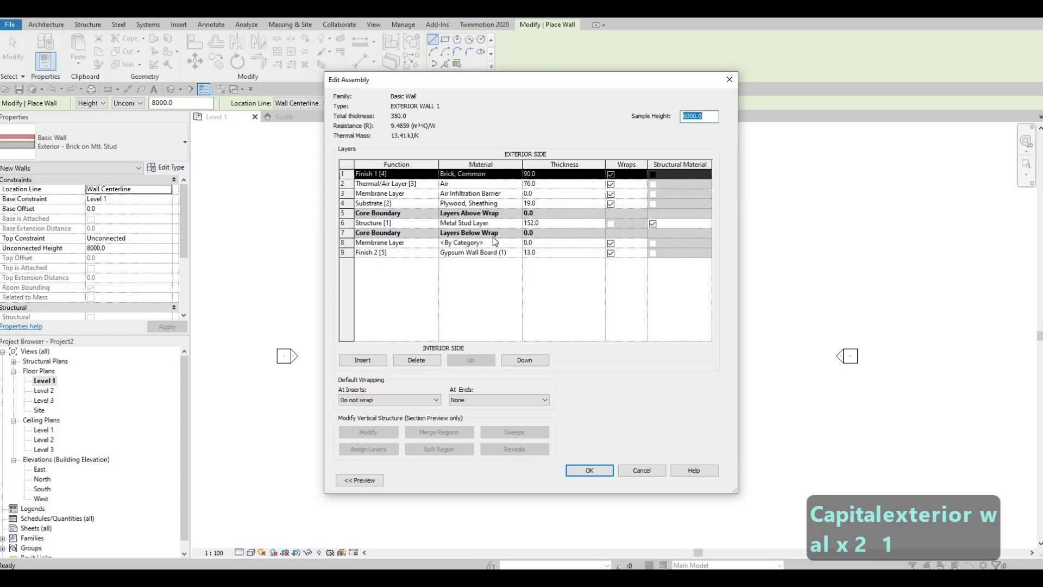
pyautogui.click(348, 253)
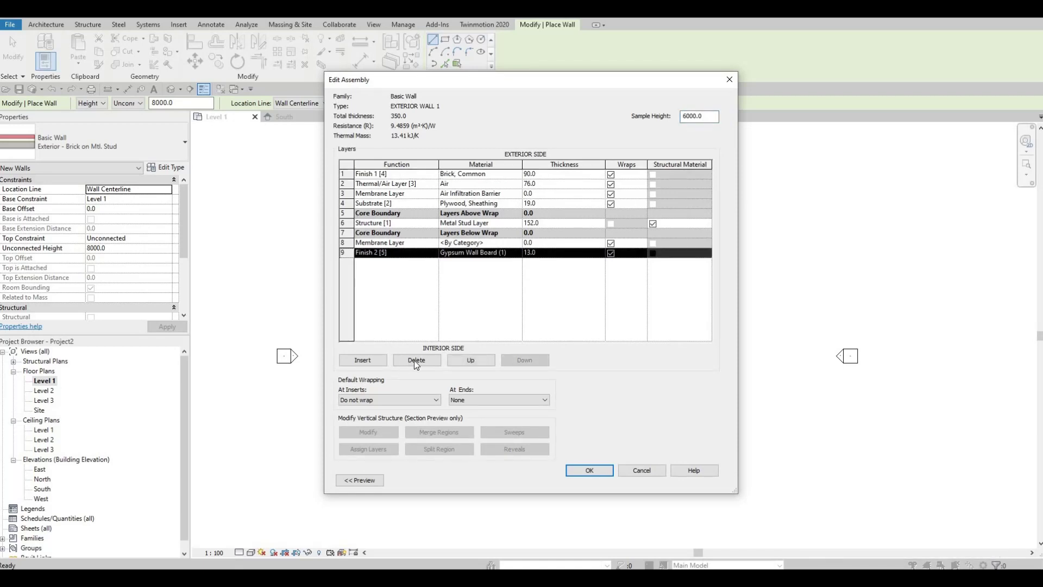
pyautogui.click(416, 361)
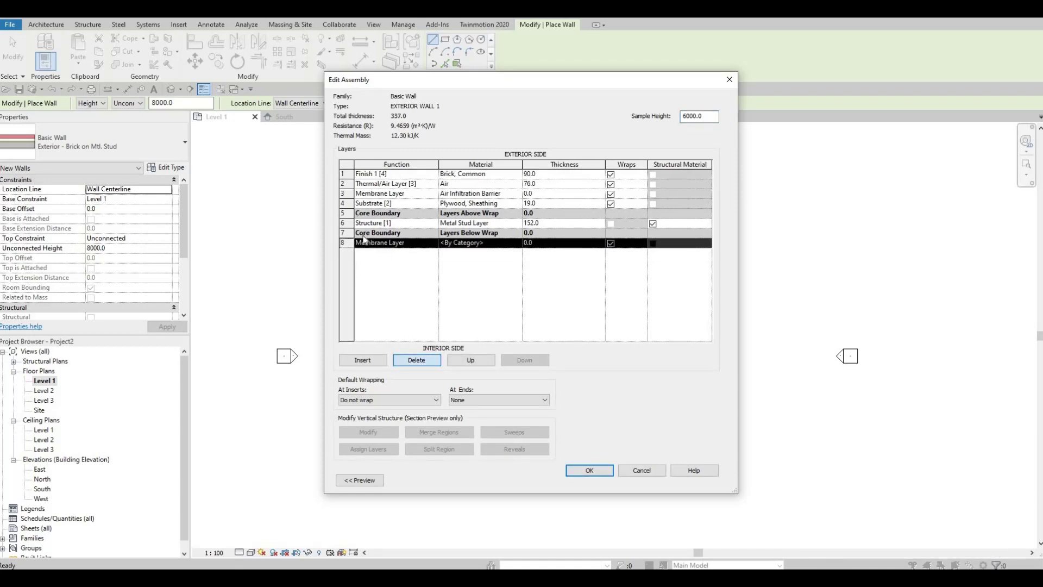
pyautogui.click(417, 360)
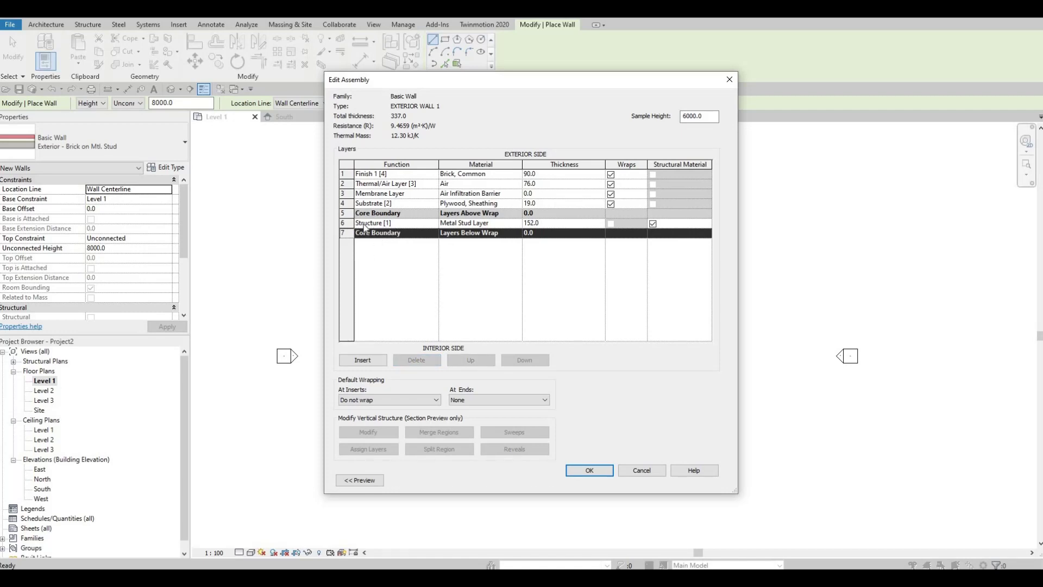
# - Delete the plywood substrate, brick finish, air and membrane layers outside the wall's core boundary
pyautogui.click(380, 203)
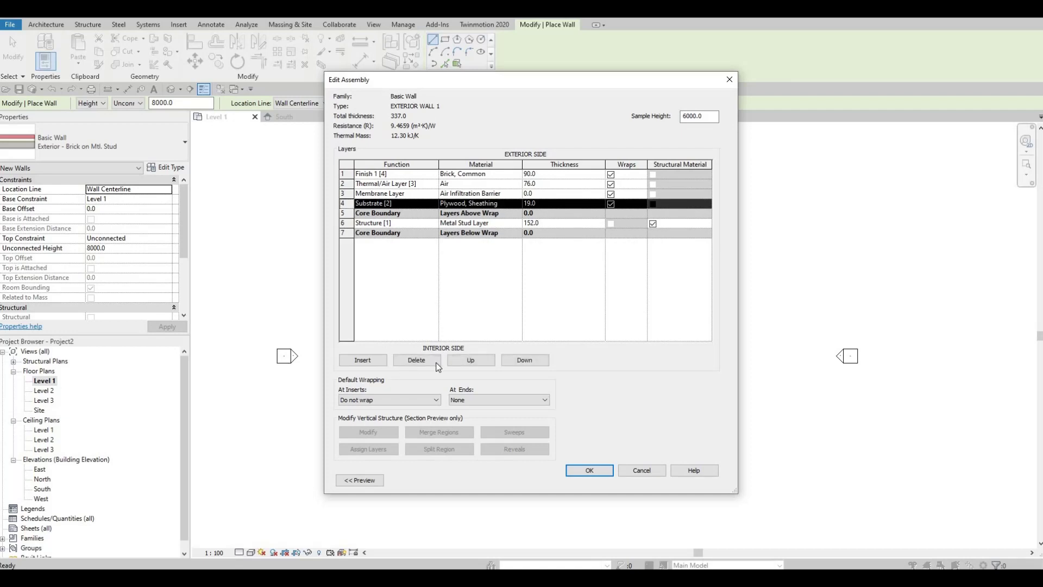
pyautogui.click(417, 360)
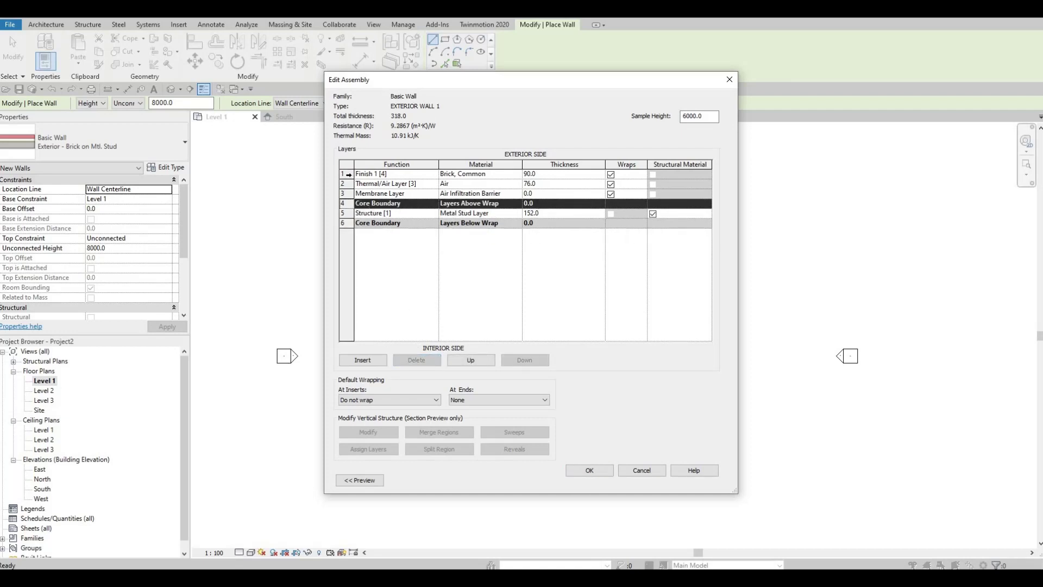
pyautogui.click(380, 174)
pyautogui.click(416, 361)
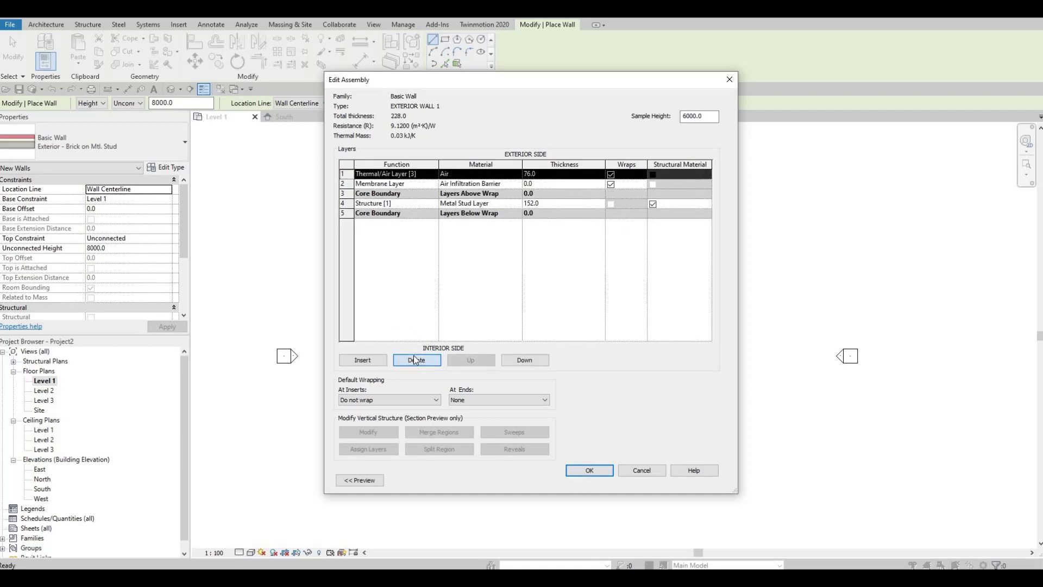
pyautogui.click(416, 360)
pyautogui.click(416, 360)
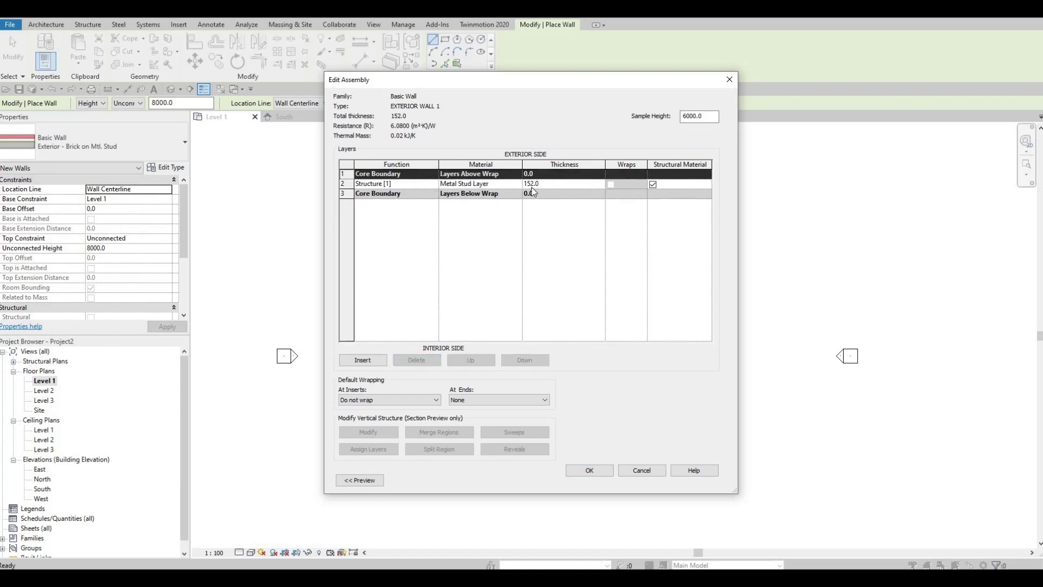
# - Set the thickness of the wall's Structure [1] layer to 150
pyautogui.click(562, 185)
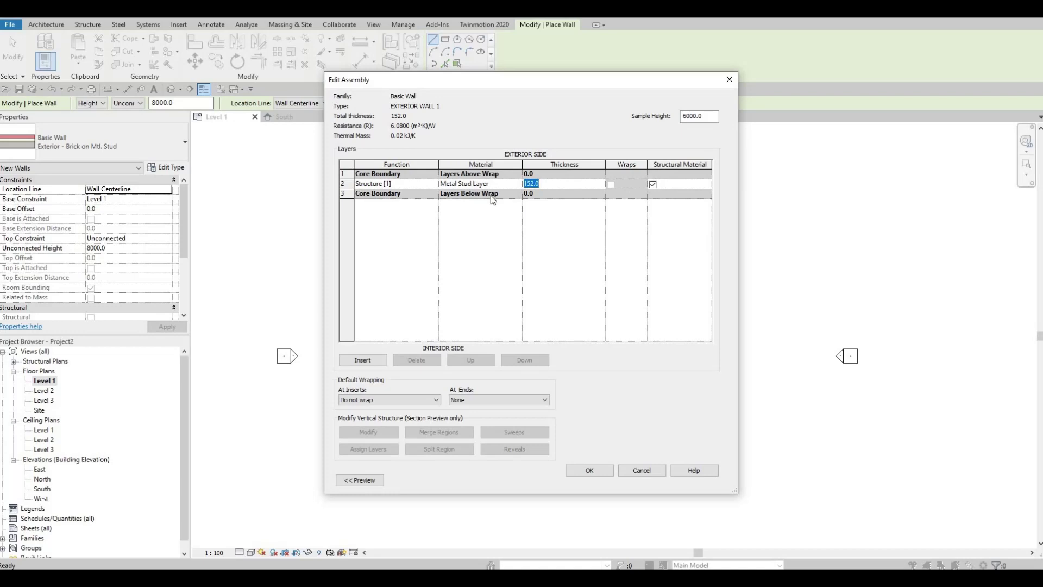
pyautogui.write('200')
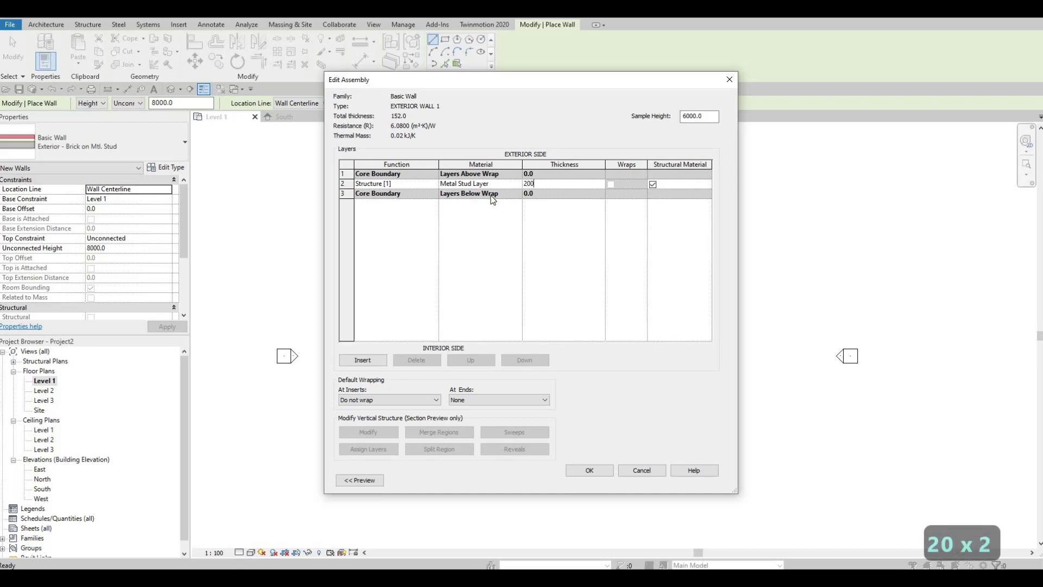
pyautogui.press('BackSpace')
pyautogui.press('BackSpace')
pyautogui.press('BackSpace')
pyautogui.write('150')
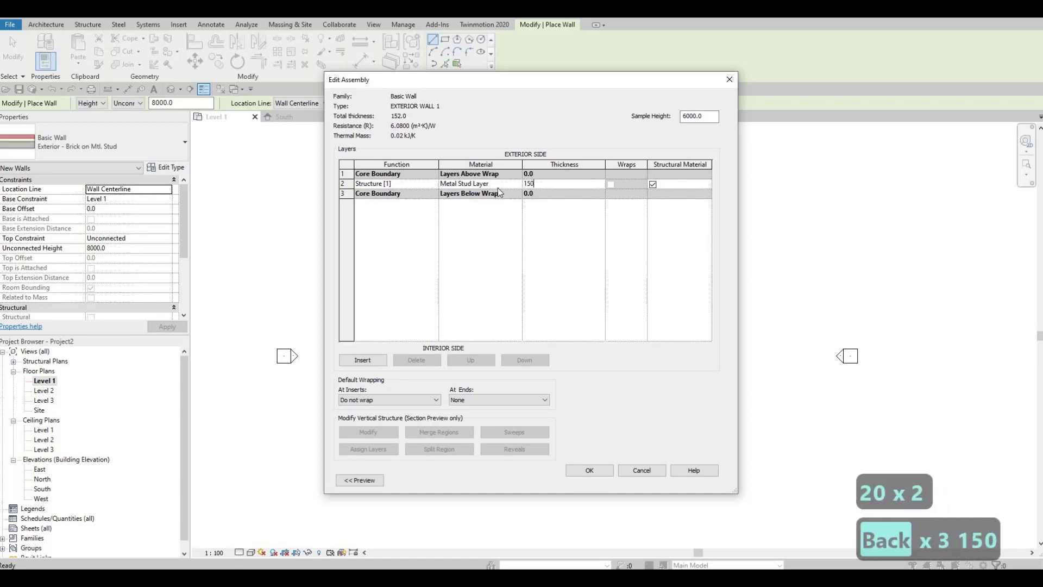
# - Assign the Clad - White material to the Structure [1] layer and save the EXTERIOR WALL 1 type
pyautogui.click(510, 184)
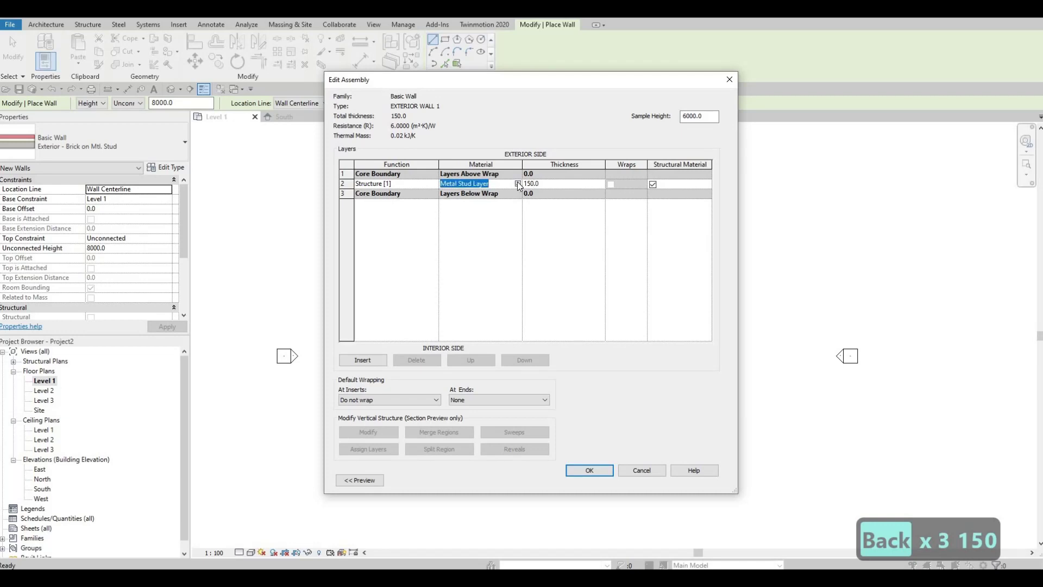
pyautogui.click(517, 183)
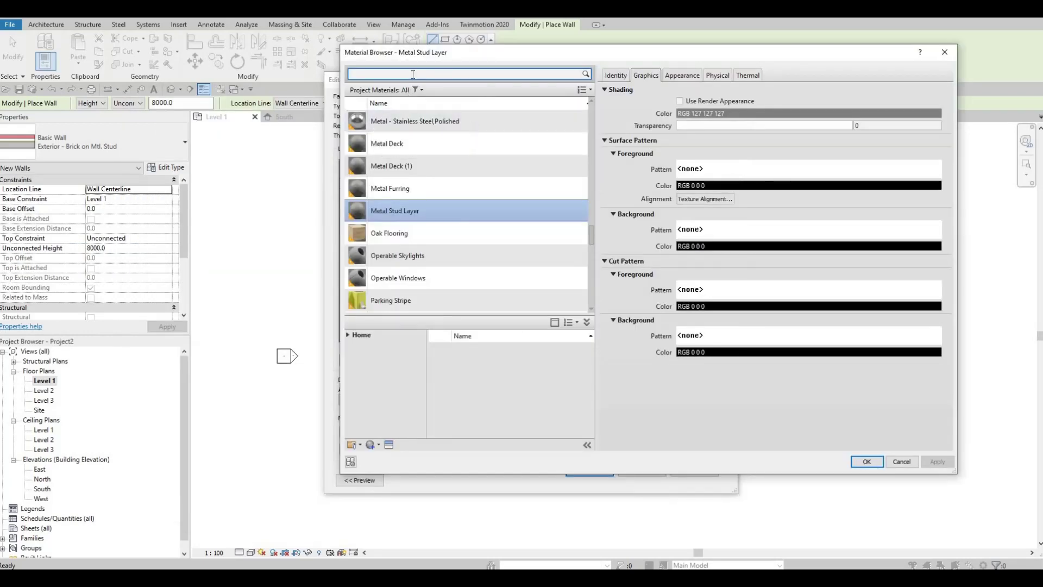
pyautogui.write('CLAD')
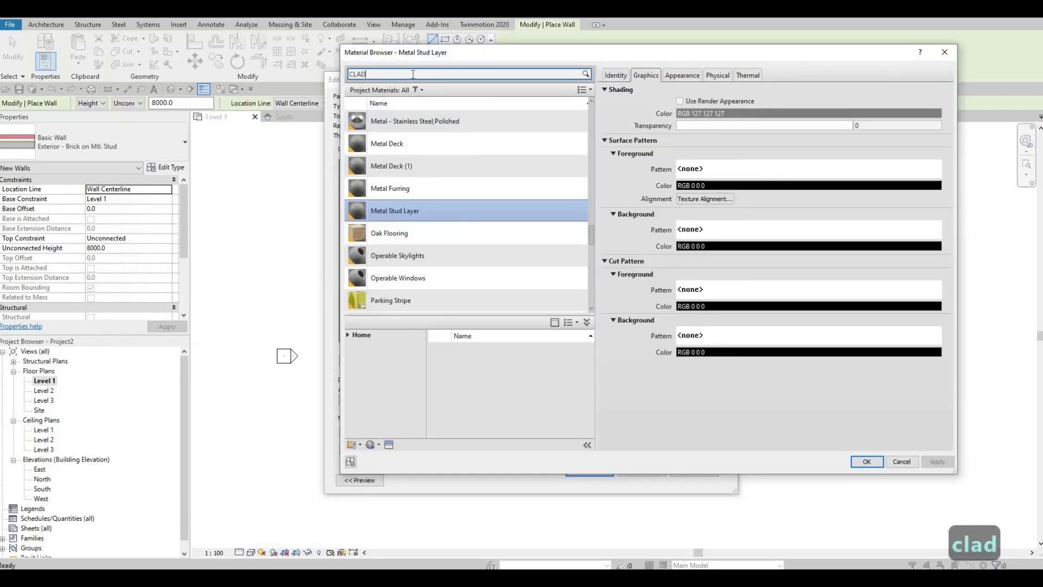
pyautogui.click(473, 133)
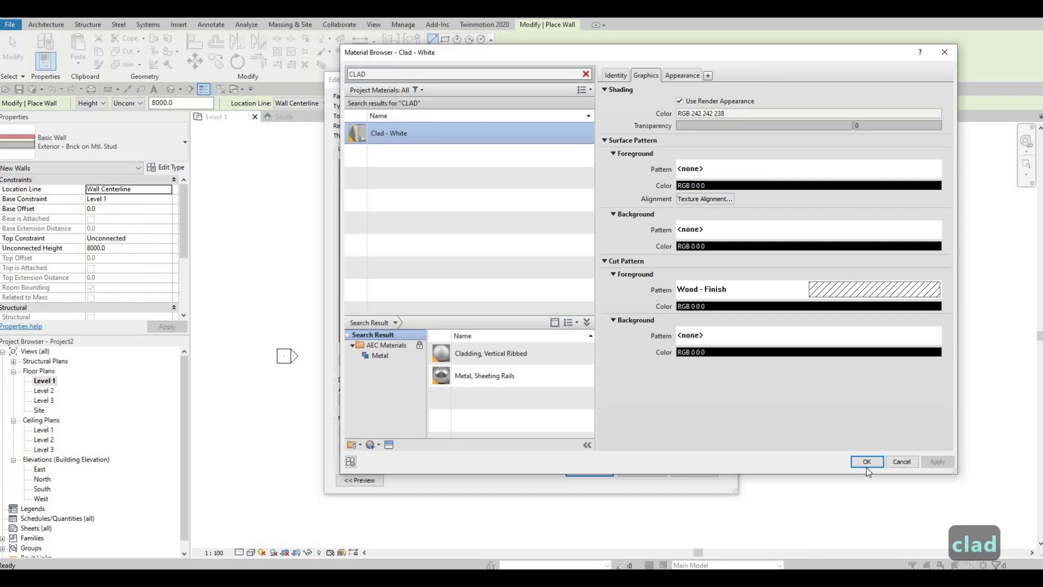
pyautogui.press('Return')
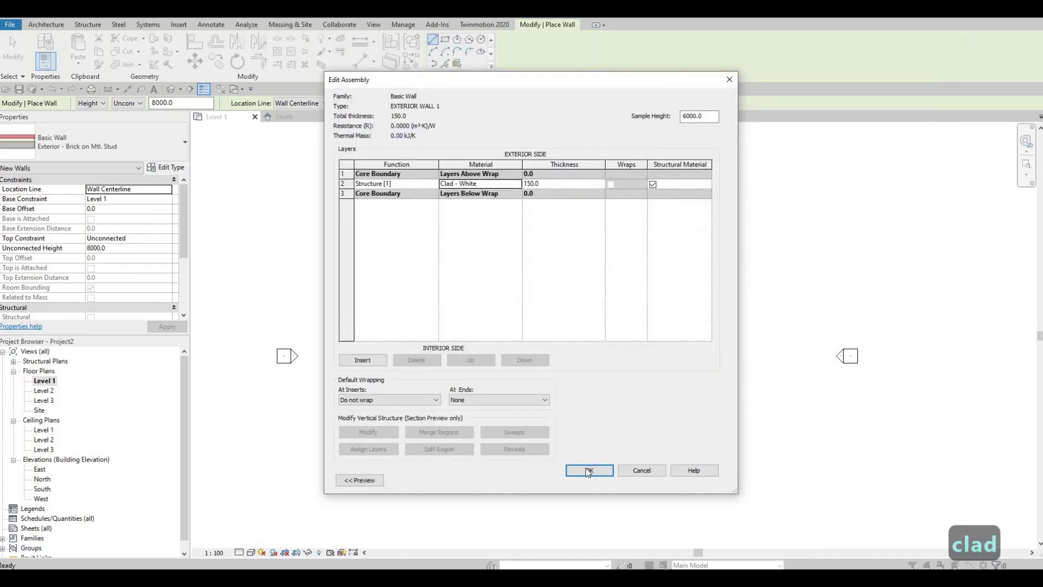
pyautogui.click(588, 470)
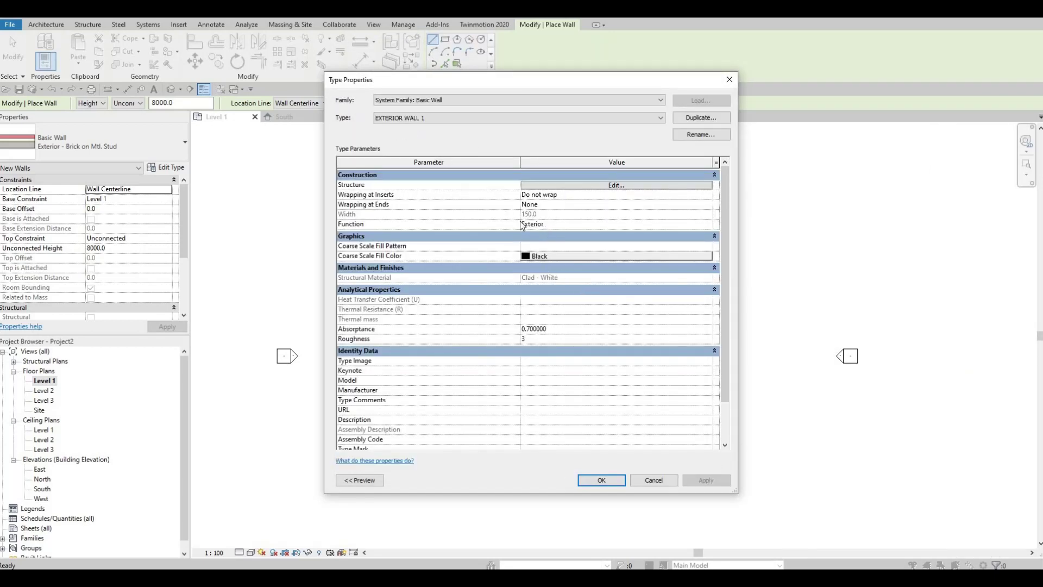
pyautogui.click(599, 480)
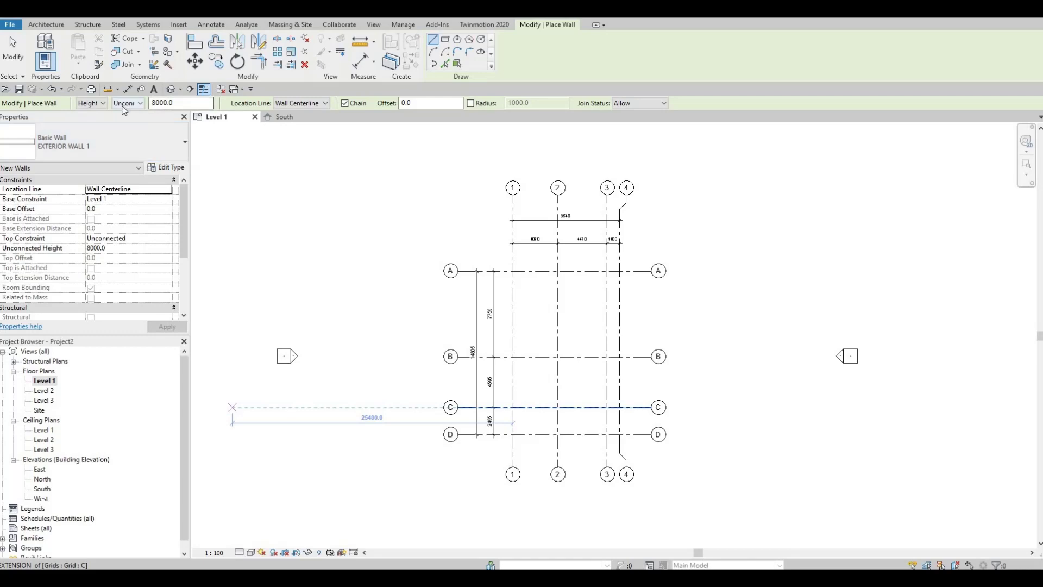
# - Check the levels in the South elevation, and set the top constraint for new walls on Level 1 to Up to level: Level 2
pyautogui.click(156, 107)
pyautogui.doubleClick(42, 489)
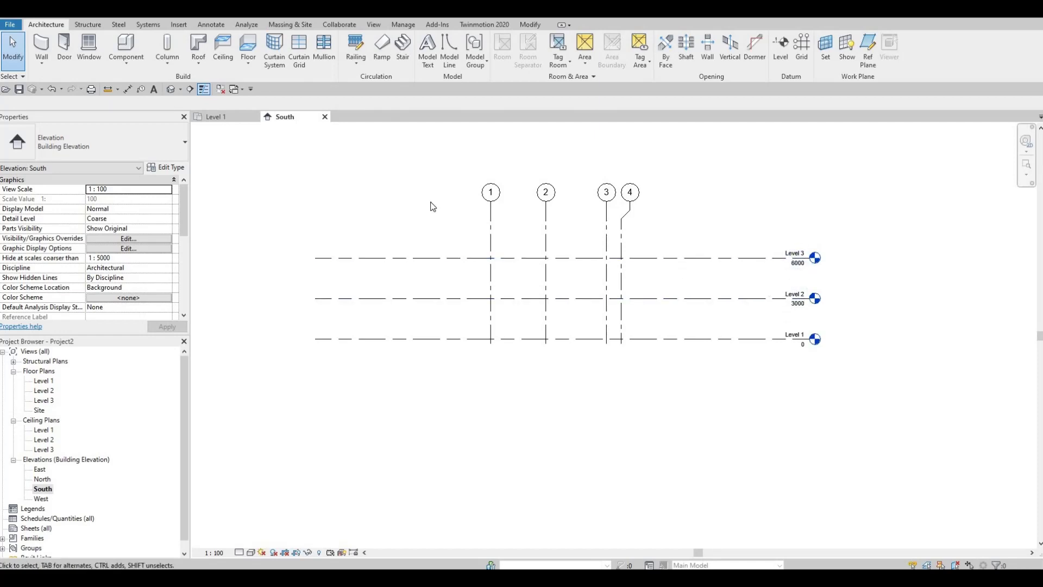
pyautogui.click(219, 116)
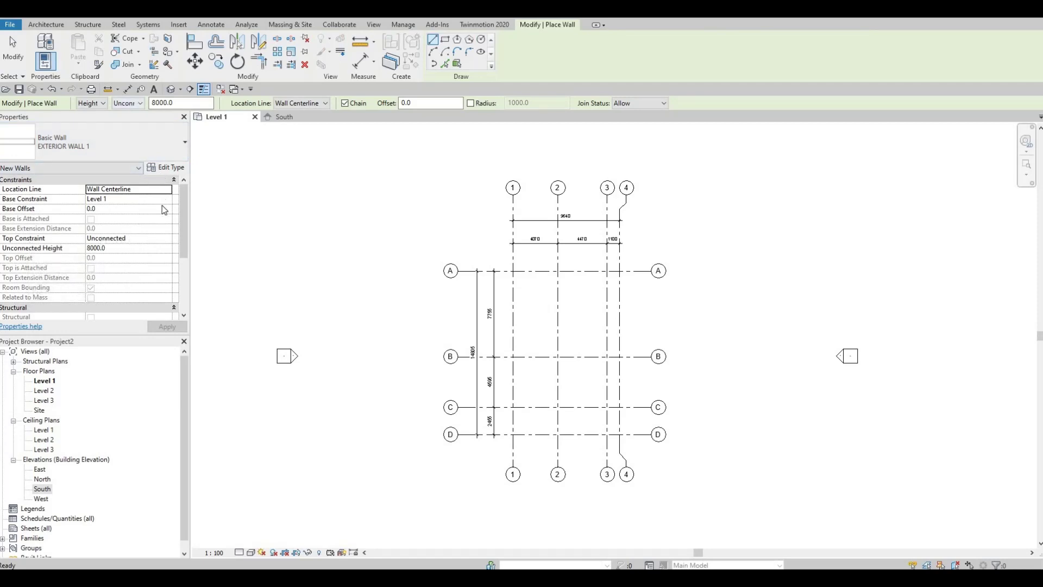
pyautogui.click(166, 239)
pyautogui.click(166, 239)
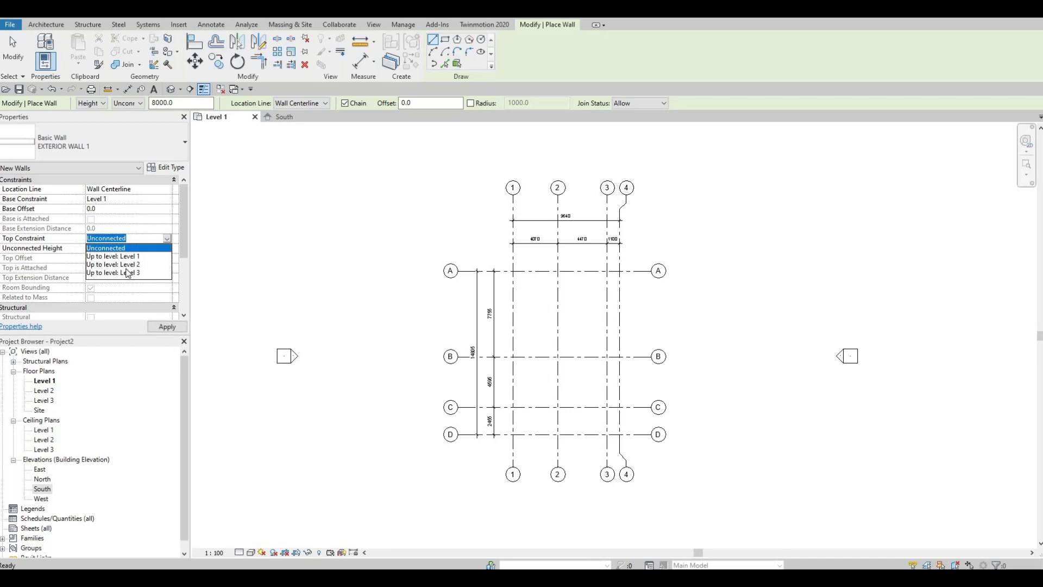
pyautogui.click(125, 272)
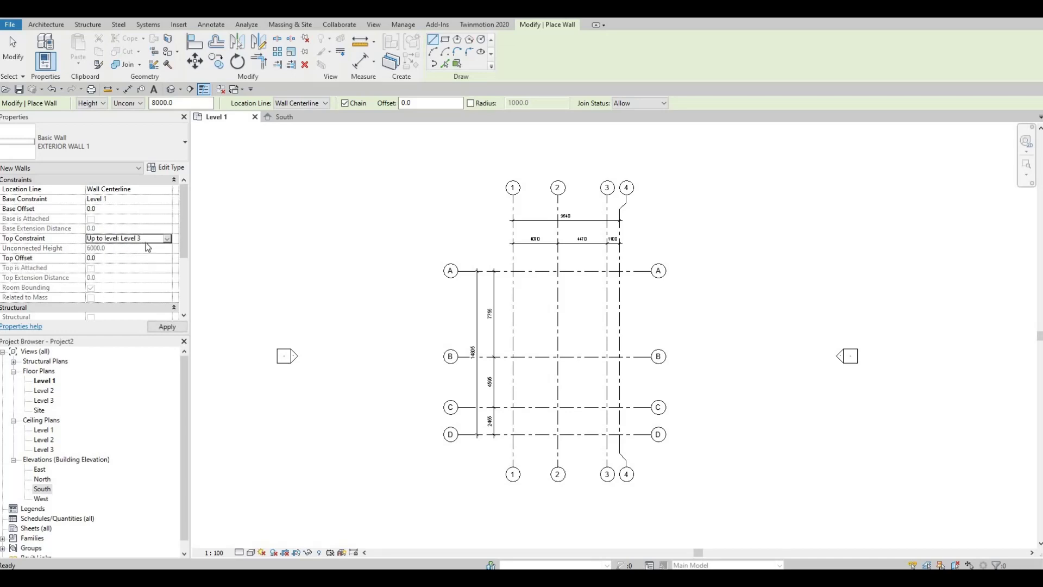
pyautogui.click(166, 239)
pyautogui.click(133, 261)
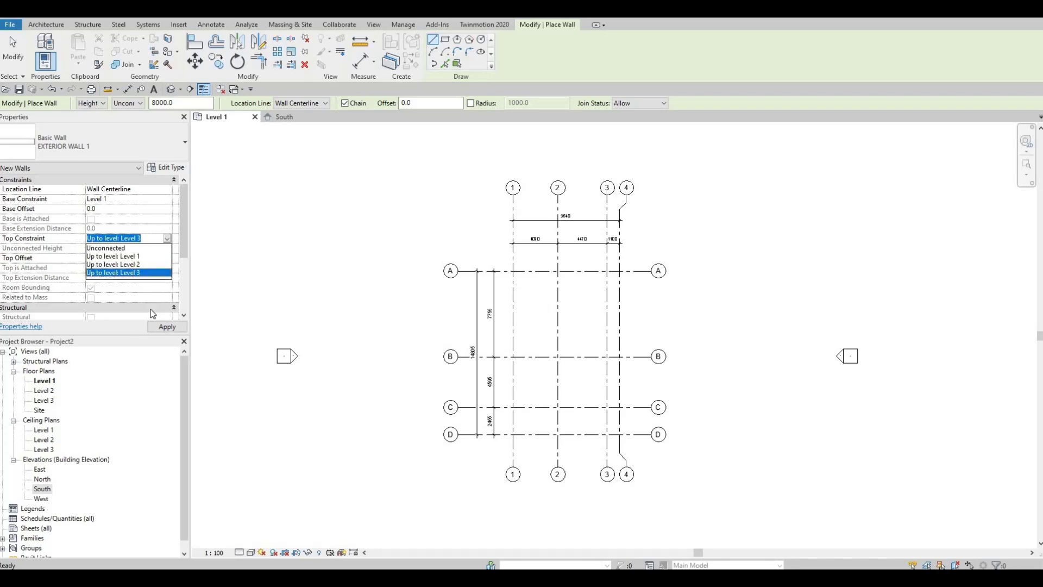
pyautogui.click(161, 326)
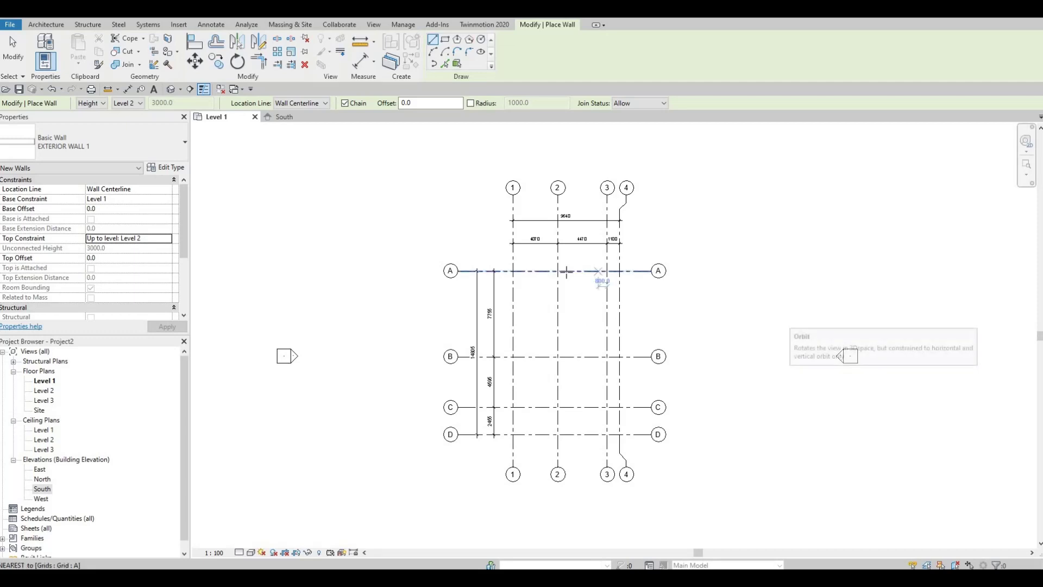
# - Draw an EXTERIOR WALL 1 wall along grid A from grid 1 to grid 3
pyautogui.scroll(3, 535, 275)
pyautogui.scroll(1, 516, 255)
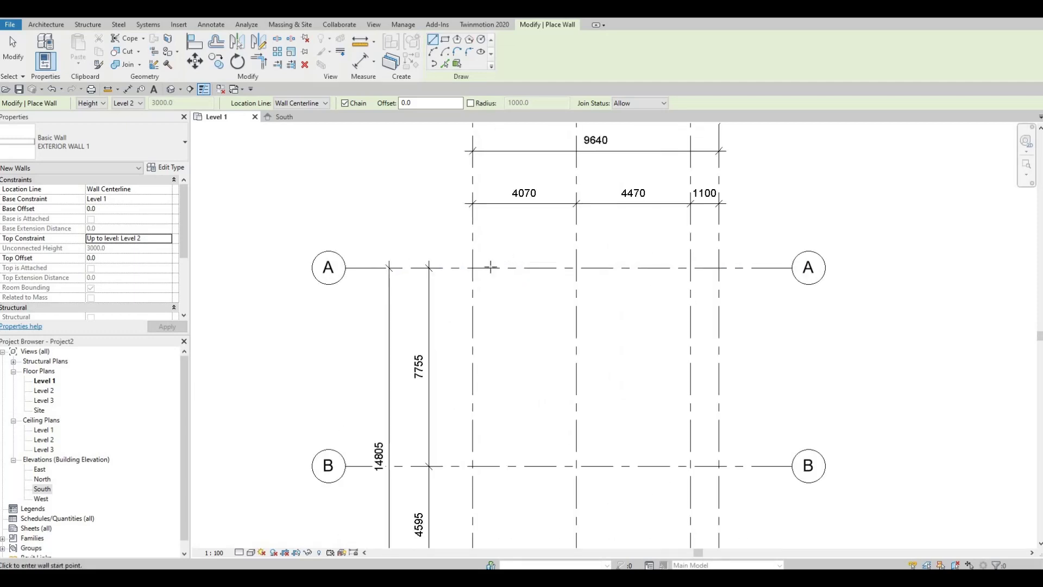
pyautogui.scroll(-2, 489, 334)
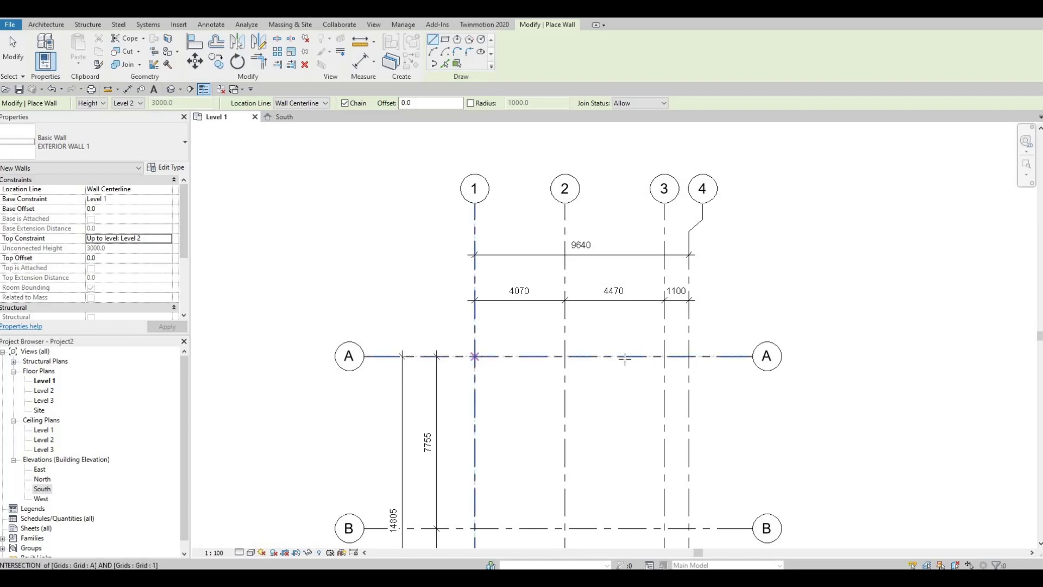
pyautogui.click(475, 357)
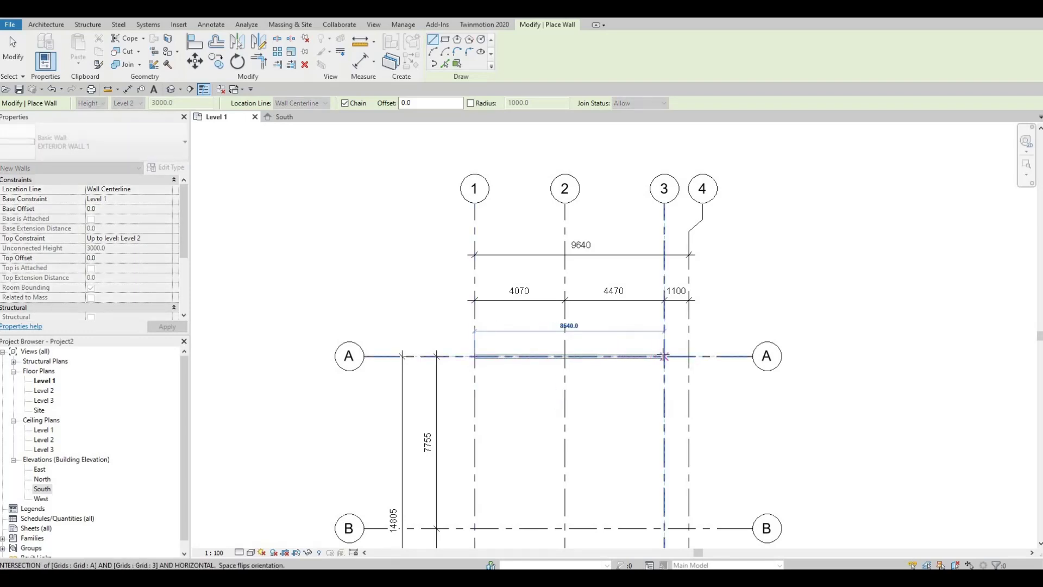
pyautogui.click(663, 356)
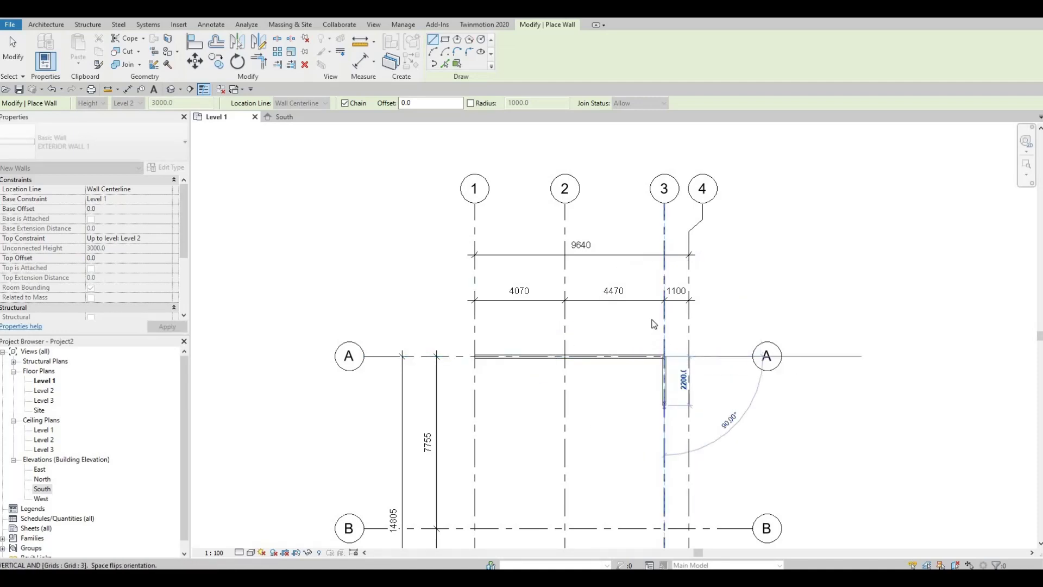
# - Continue the wall chain from grid A along grid 3 toward grid B for a length of 5400
pyautogui.moveTo(659, 426); pyautogui.dragTo(646, 339, button='middle')
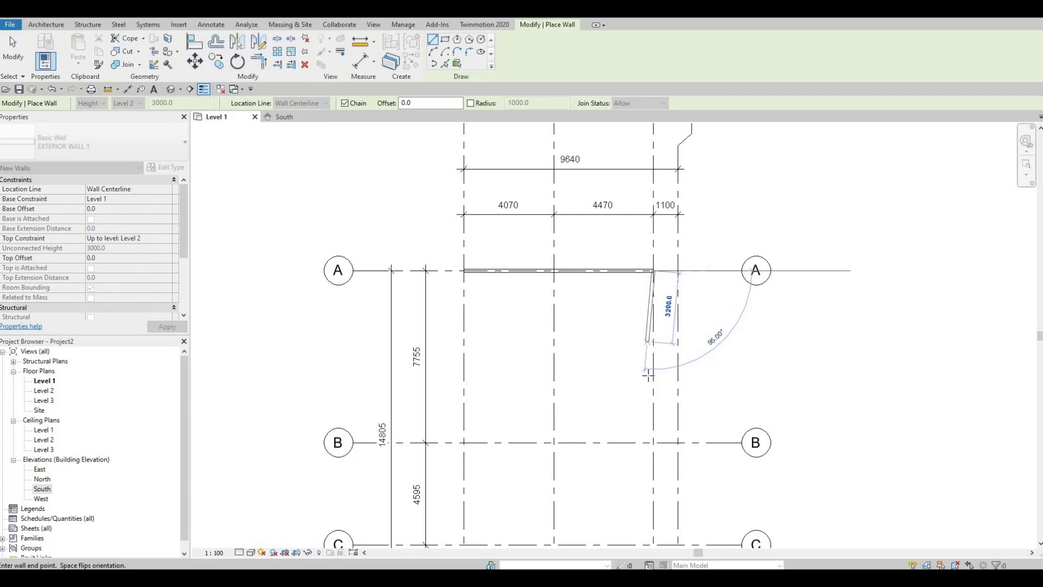
pyautogui.moveTo(649, 374); pyautogui.dragTo(640, 270, button='middle')
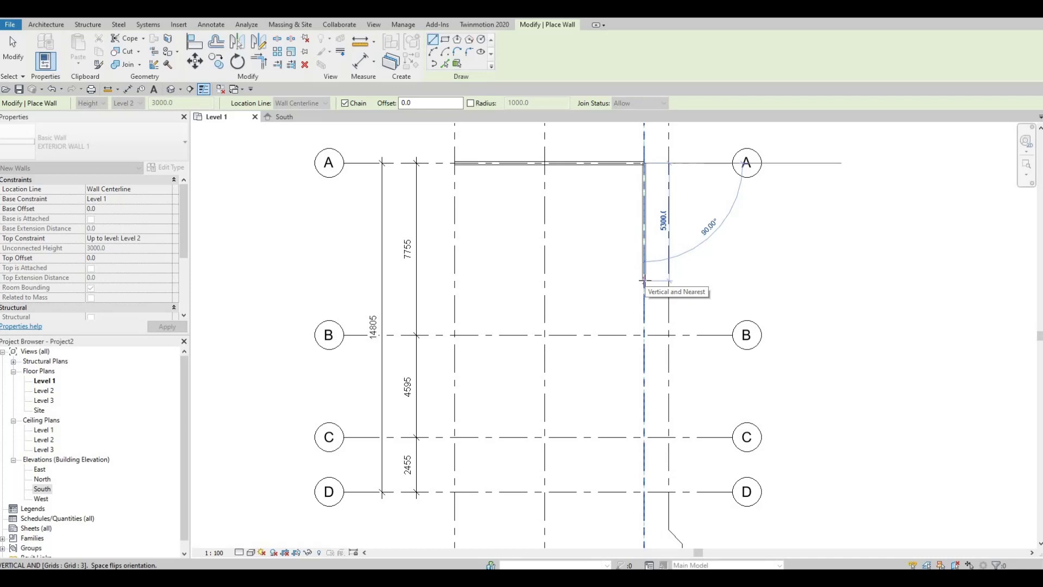
pyautogui.write('5400')
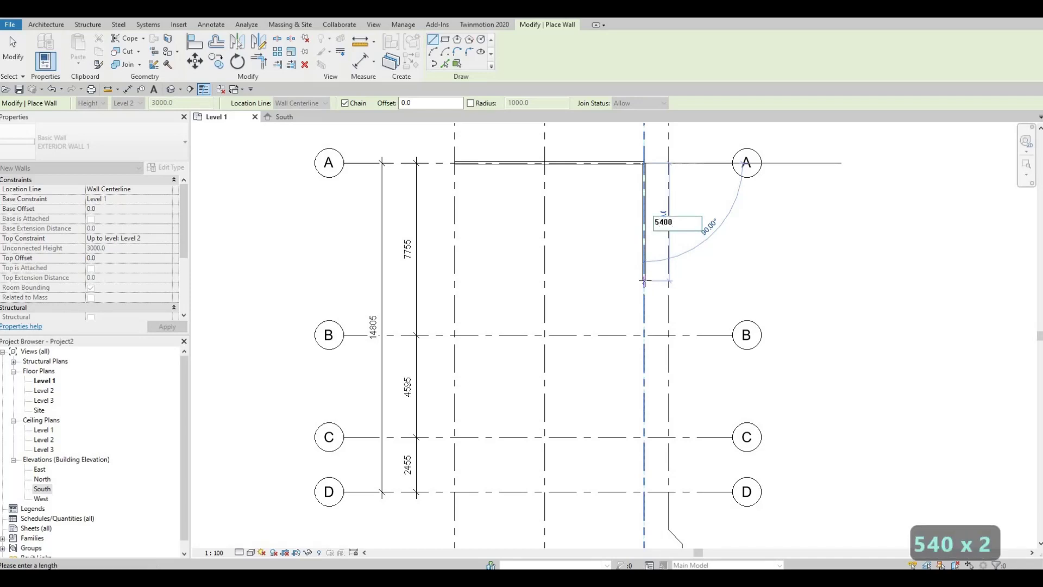
pyautogui.press('Return')
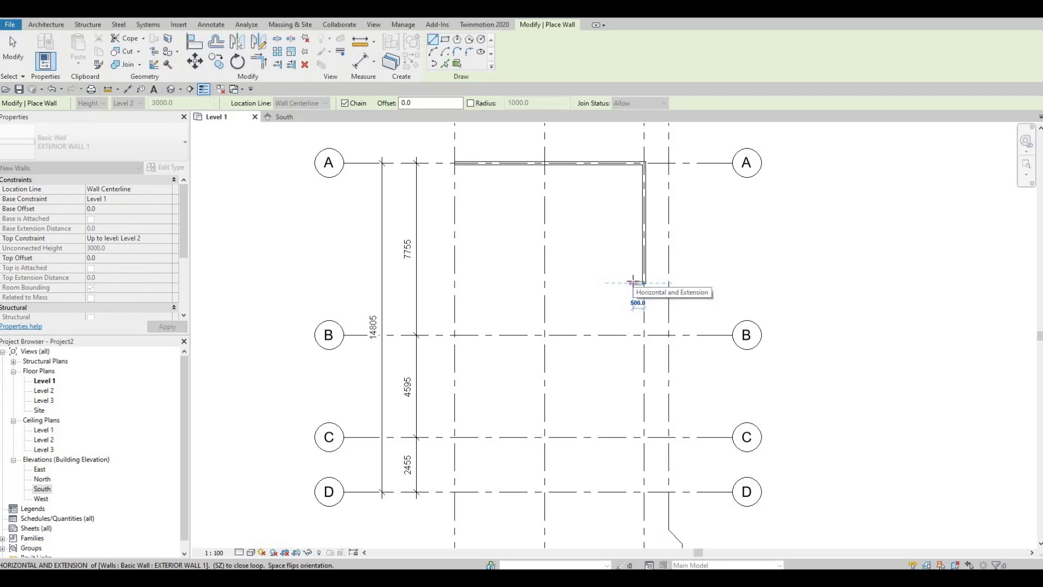
# - Jog the wall chain 500 inward from grid 3 toward grid 2 and run it straight down to grid B
pyautogui.click(632, 283)
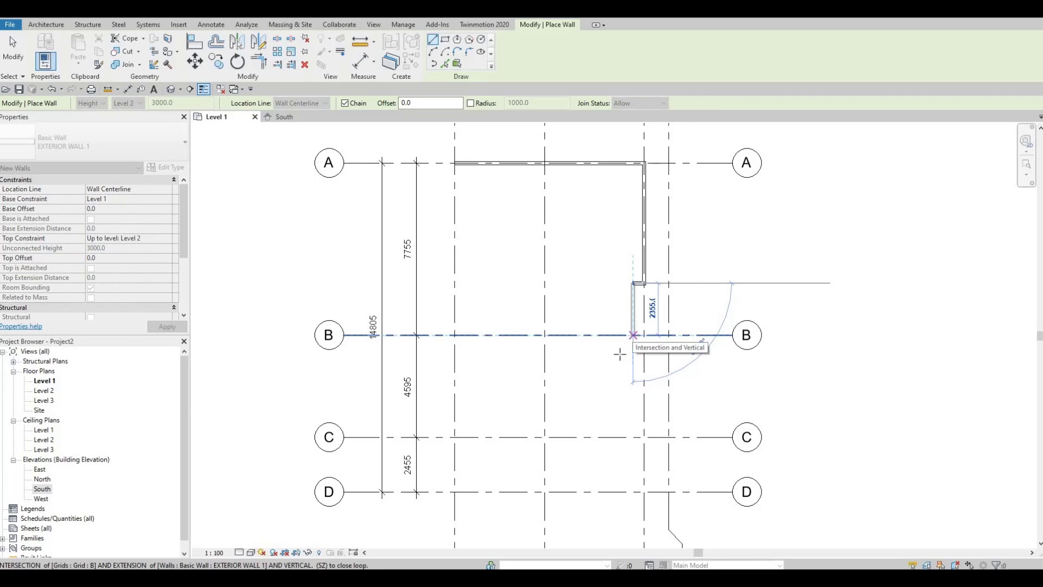
pyautogui.click(633, 335)
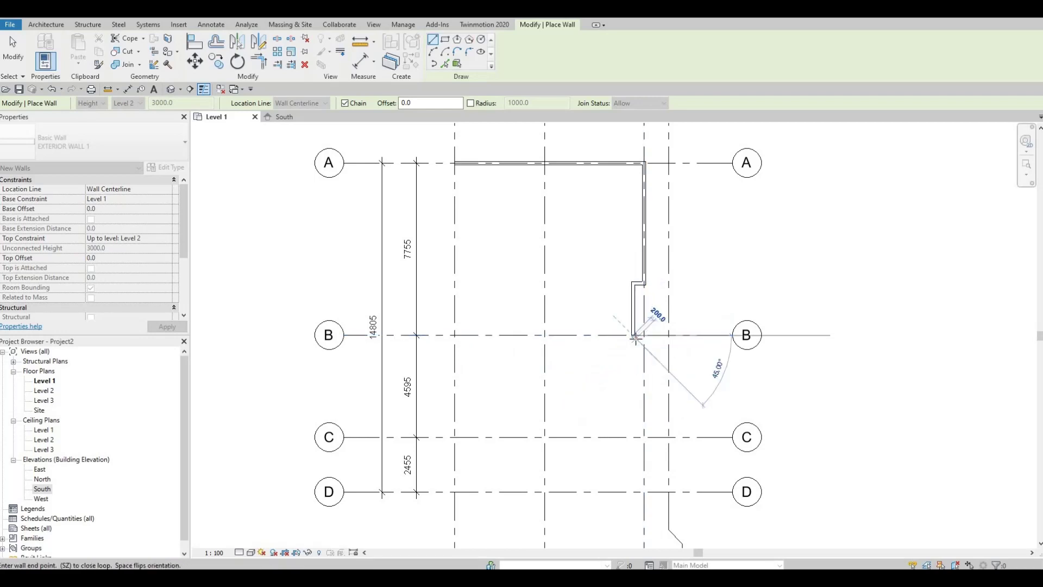
# - Extend the wall chain outward along grid B to its intersection with grid 4
pyautogui.scroll(-3, 634, 337)
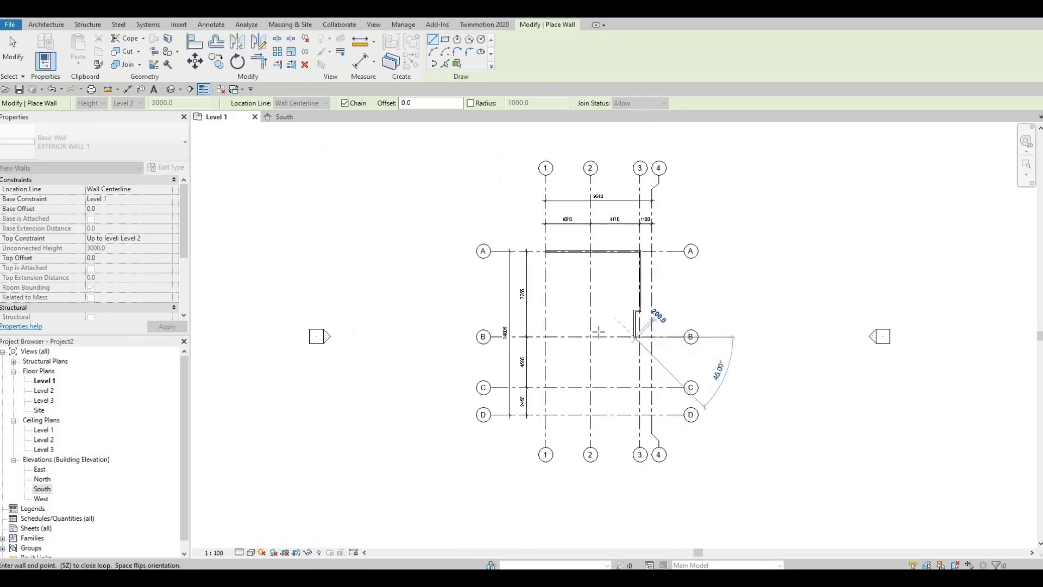
pyautogui.scroll(3, 613, 329)
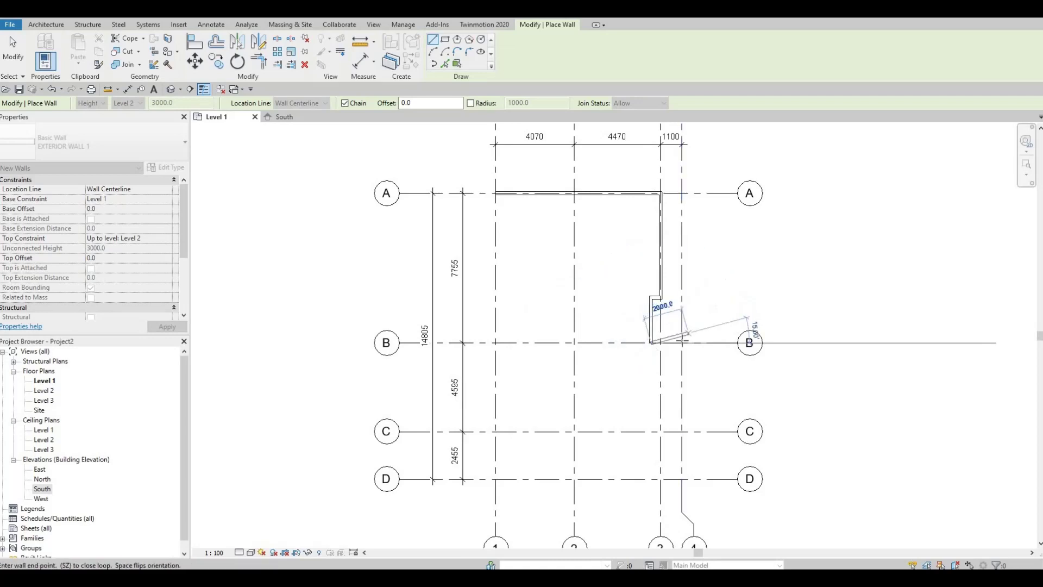
pyautogui.scroll(3, 682, 343)
pyautogui.click(682, 343)
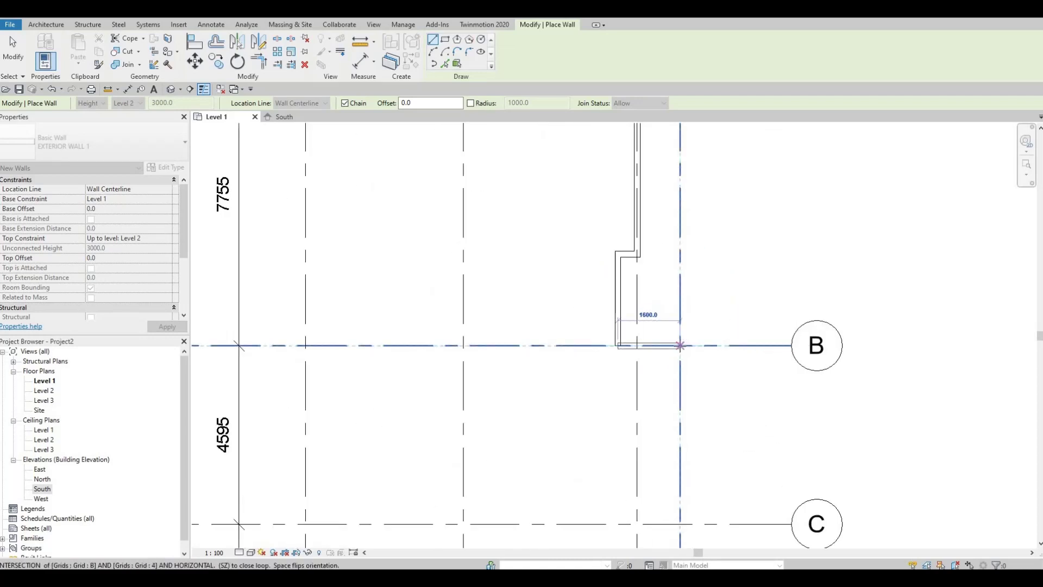
pyautogui.scroll(-2, 638, 269)
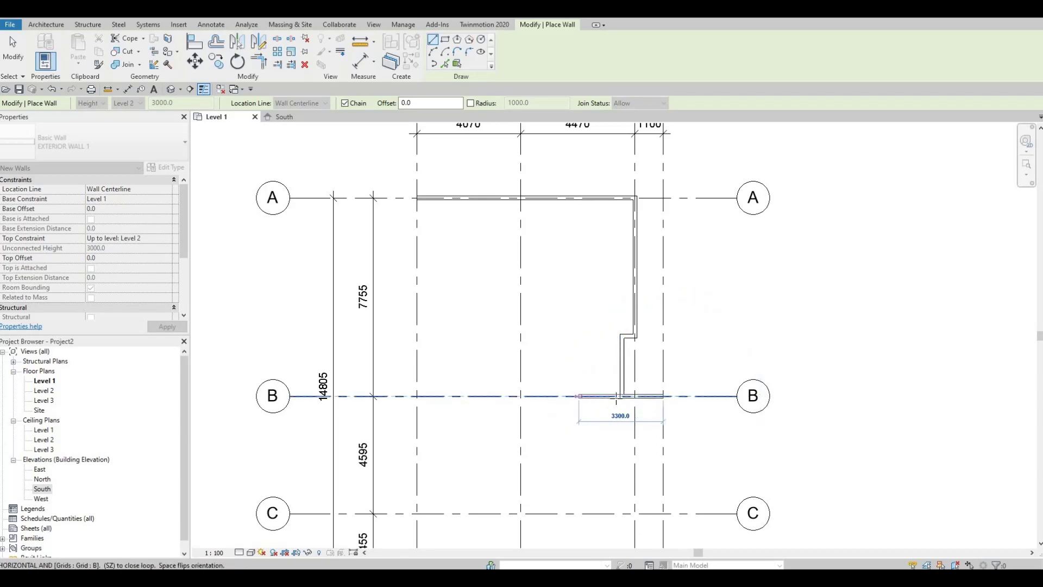
pyautogui.click(622, 396)
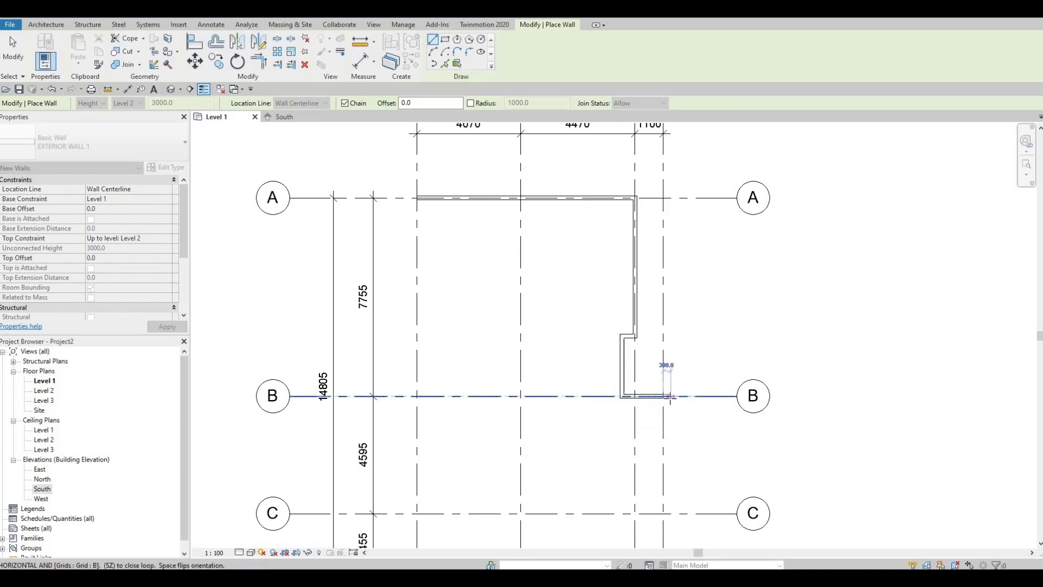
# - Continue the wall chain along grid 4 from grid B to grid C
pyautogui.scroll(-2, 668, 396)
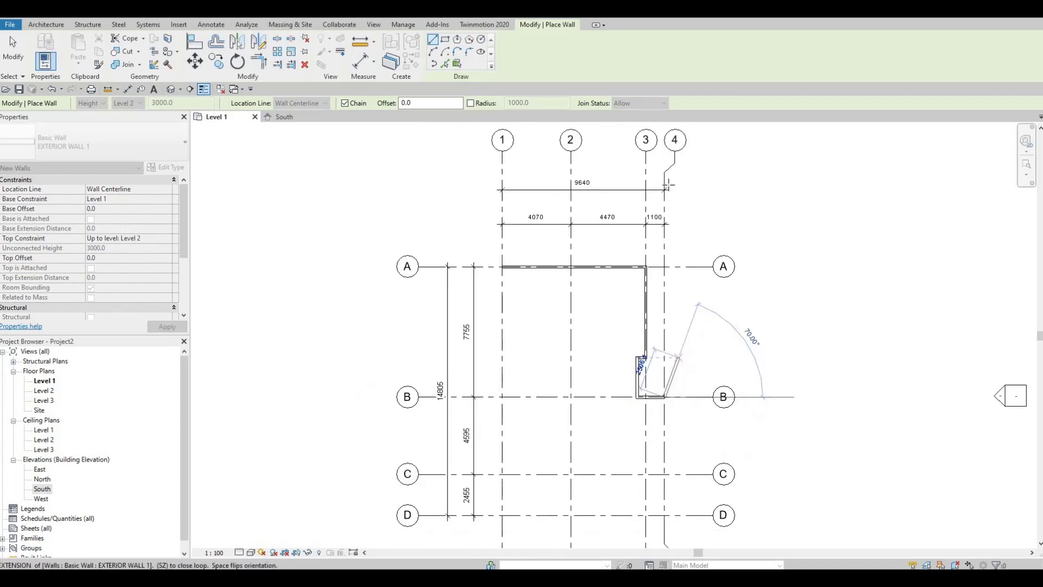
pyautogui.moveTo(699, 283); pyautogui.dragTo(679, 209, button='middle')
pyautogui.scroll(2, 677, 283)
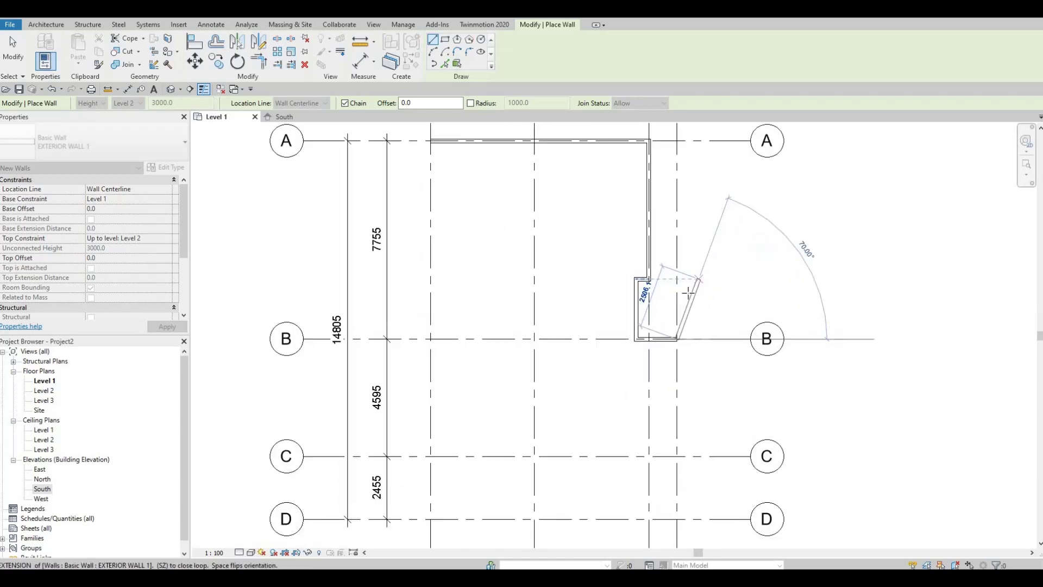
pyautogui.scroll(2, 661, 372)
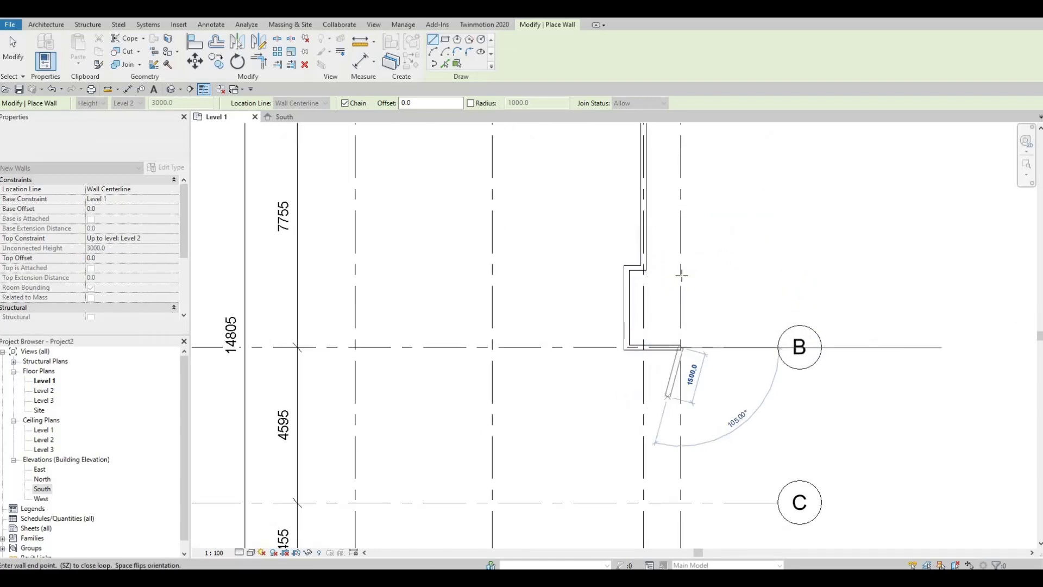
pyautogui.moveTo(690, 458); pyautogui.dragTo(699, 341, button='middle')
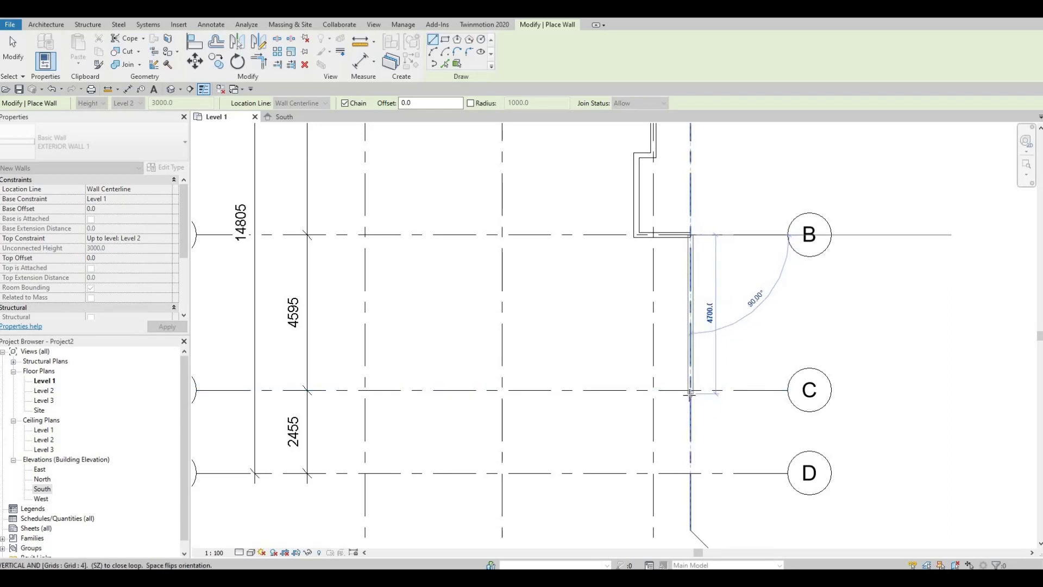
pyautogui.scroll(-1, 690, 391)
pyautogui.scroll(-2, 690, 391)
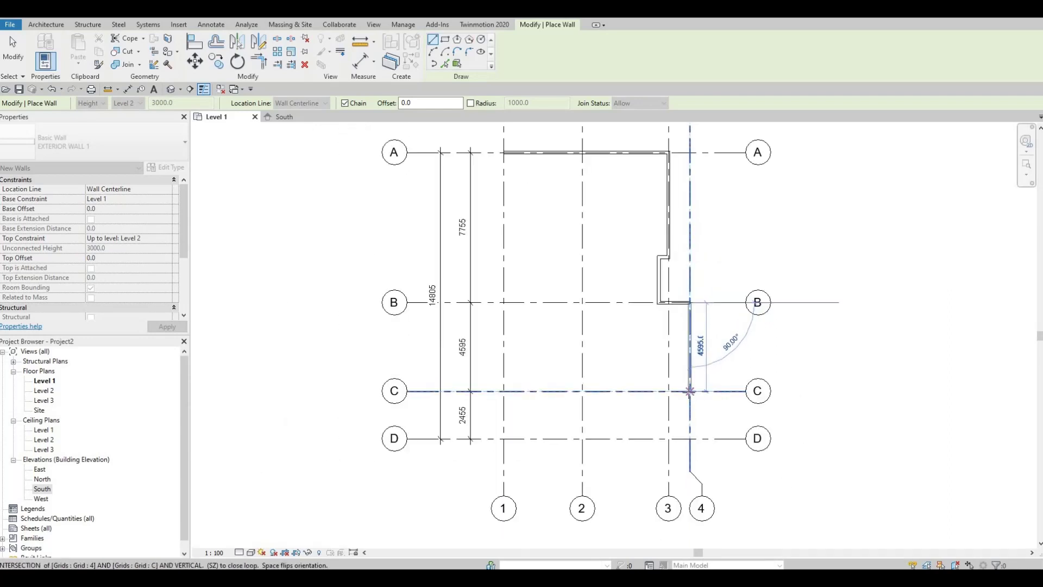
pyautogui.scroll(3, 690, 391)
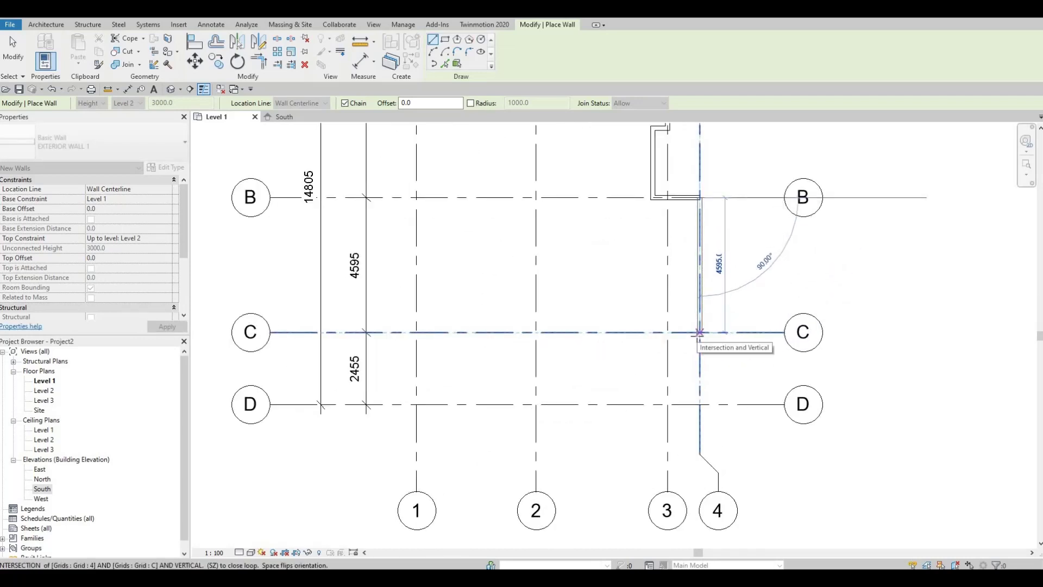
pyautogui.click(700, 332)
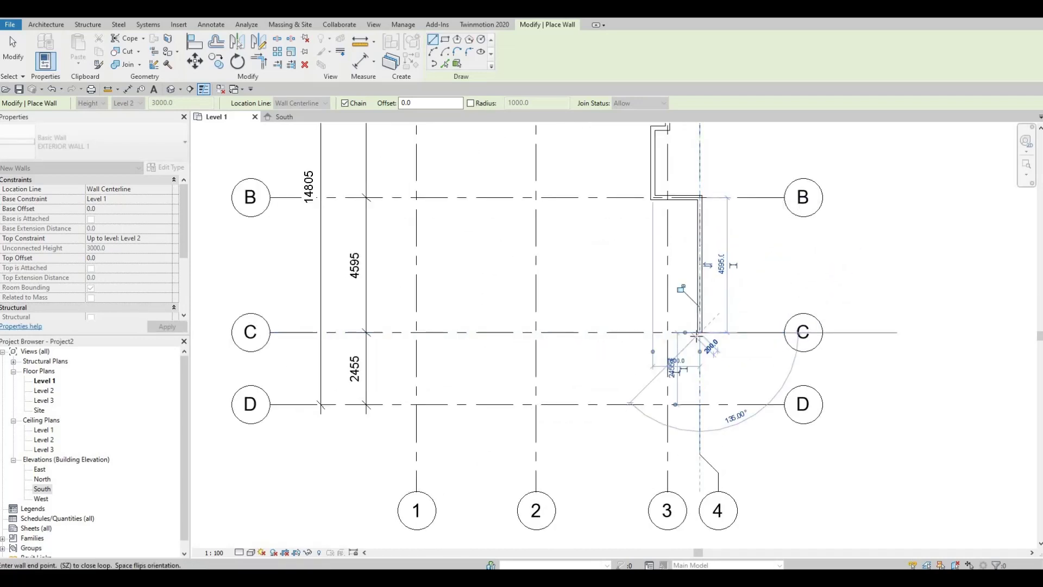
# - Continue the wall chain along grid C from grid 4 to grid 2, run it down to grid D and end the chain
pyautogui.click(534, 332)
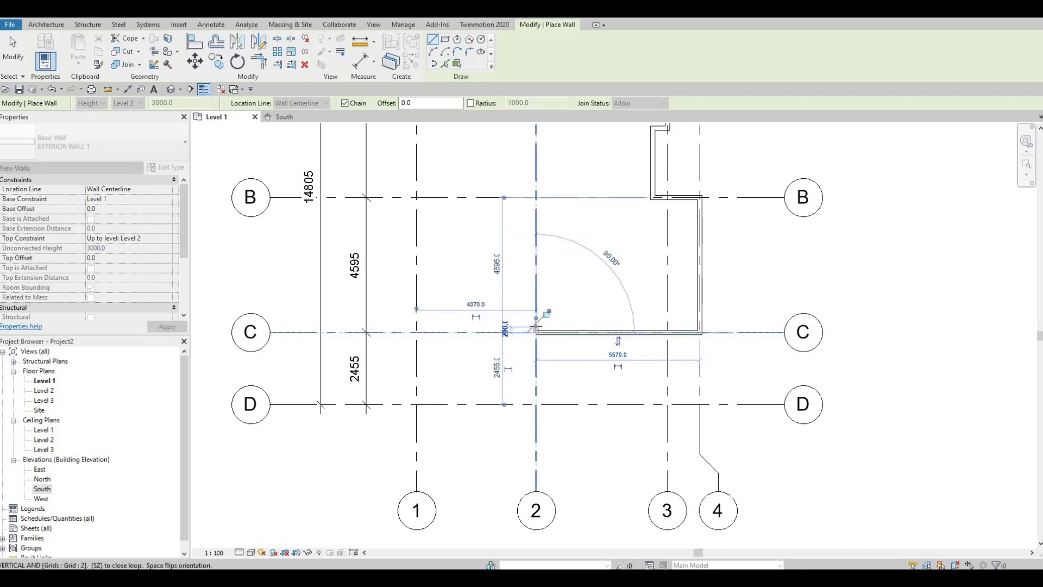
pyautogui.click(535, 405)
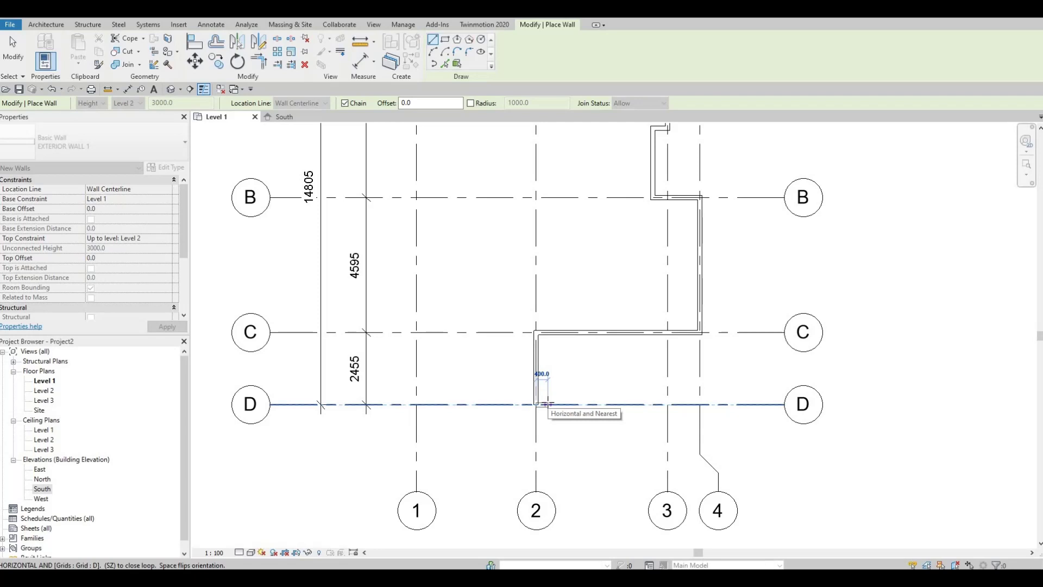
pyautogui.press('Escape')
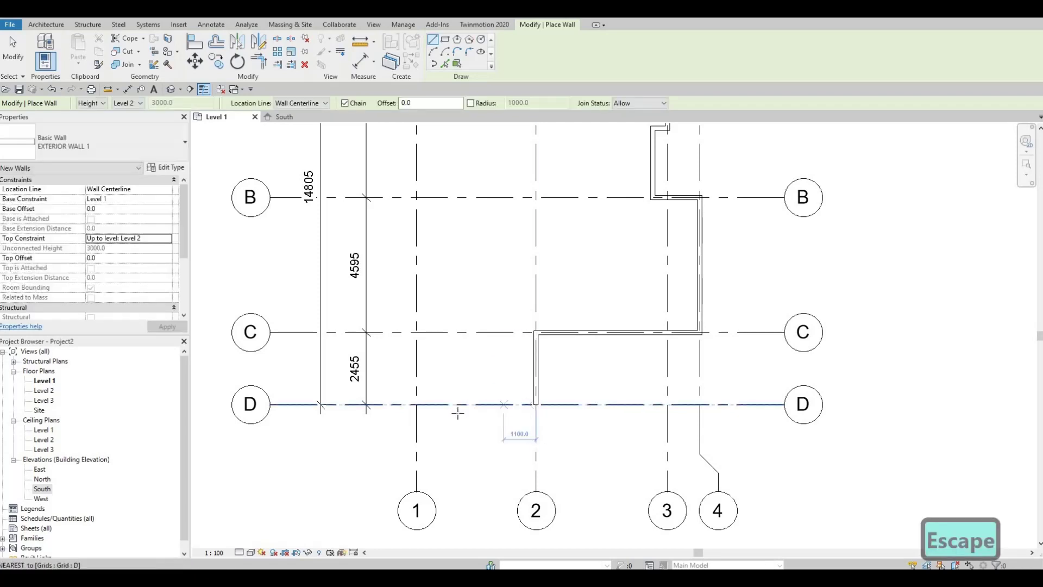
pyautogui.press('Escape')
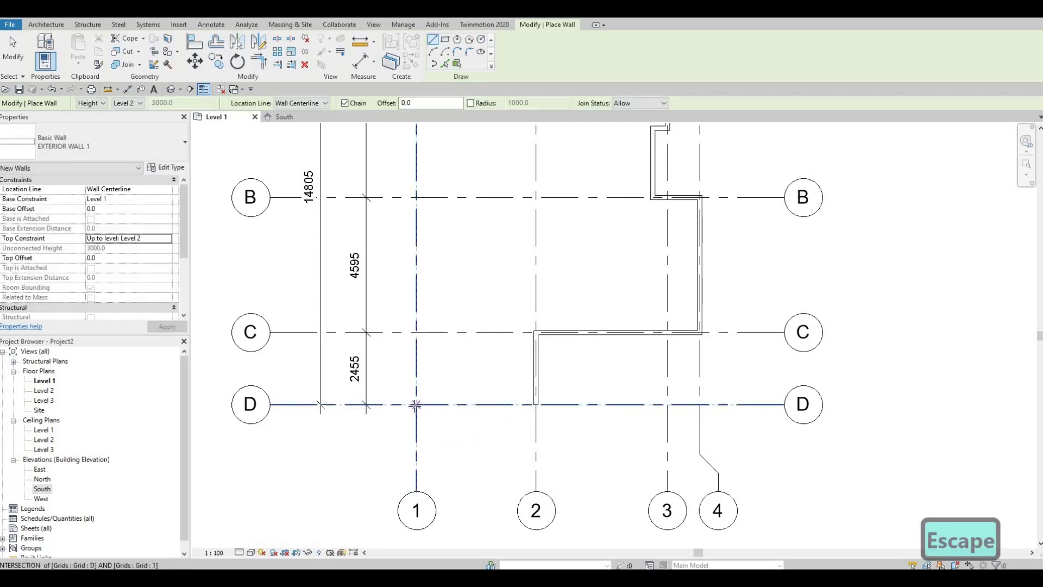
# - Draw an exterior wall along grid 1 from grid D up to the end of the existing wall at grid A
pyautogui.click(415, 405)
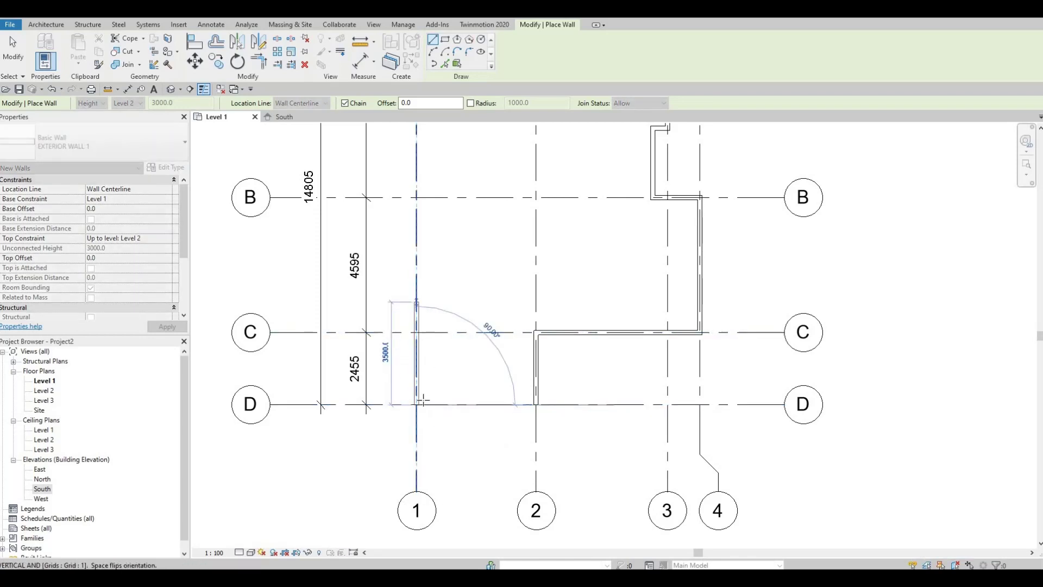
pyautogui.scroll(-2, 410, 239)
pyautogui.moveTo(412, 177); pyautogui.dragTo(412, 228, button='middle')
pyautogui.scroll(2, 427, 201)
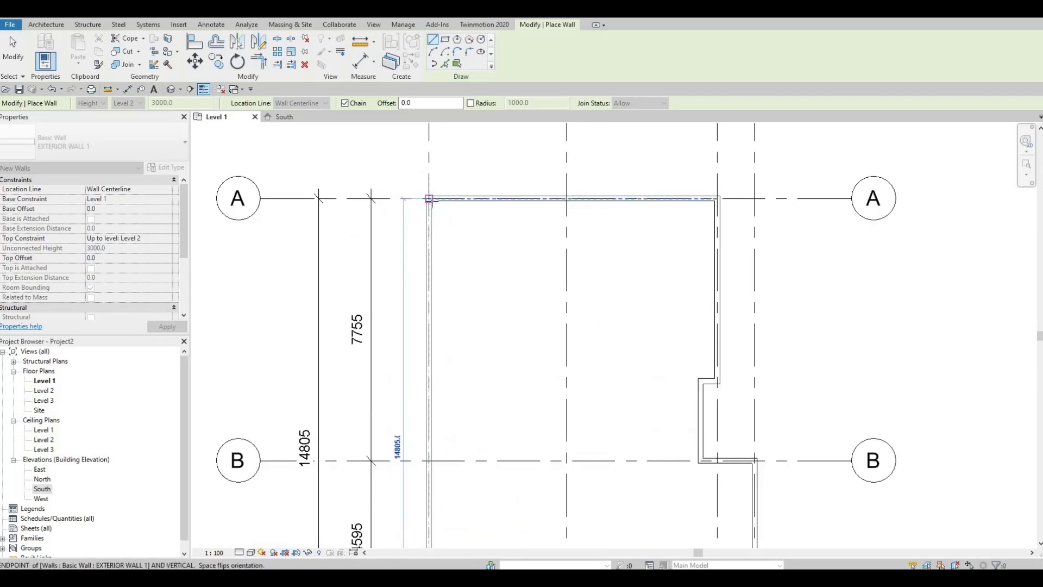
pyautogui.click(430, 198)
pyautogui.scroll(-3, 571, 381)
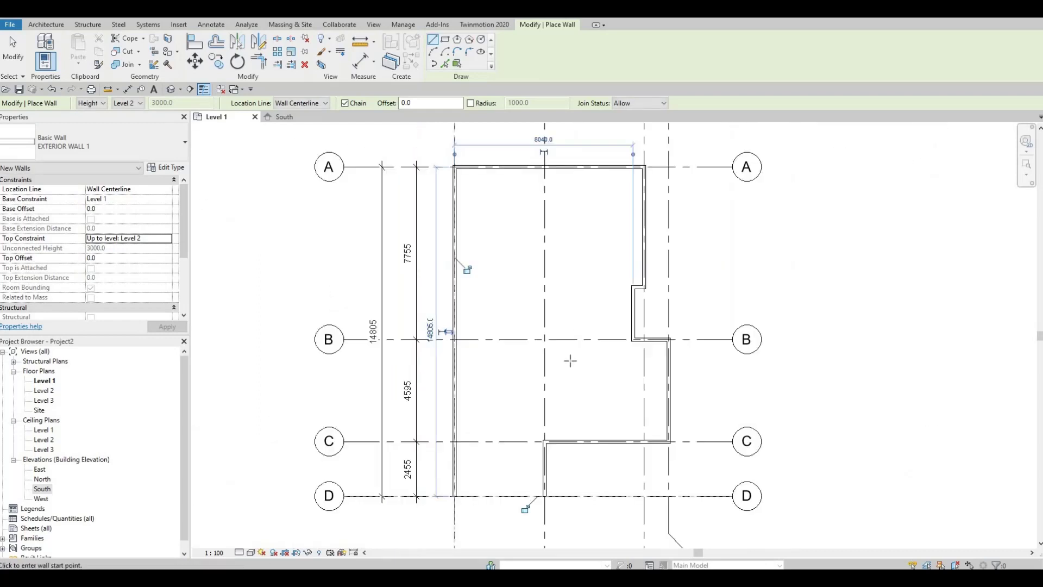
pyautogui.press('Escape')
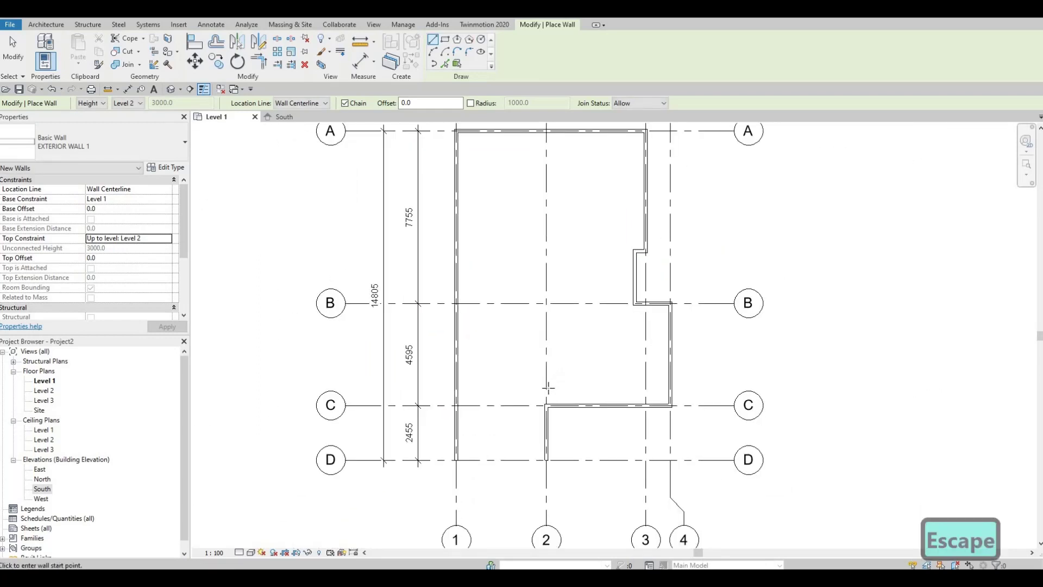
# - Draw a wall along grid B from the grid 1 wall to grid 2 and finish placing walls
pyautogui.scroll(2, 545, 375)
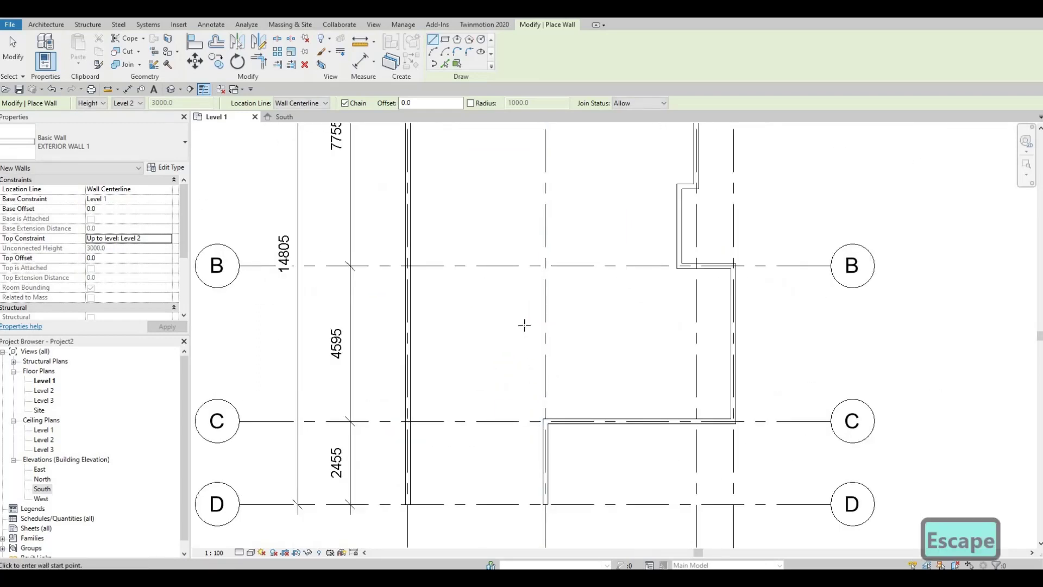
pyautogui.scroll(-1, 435, 275)
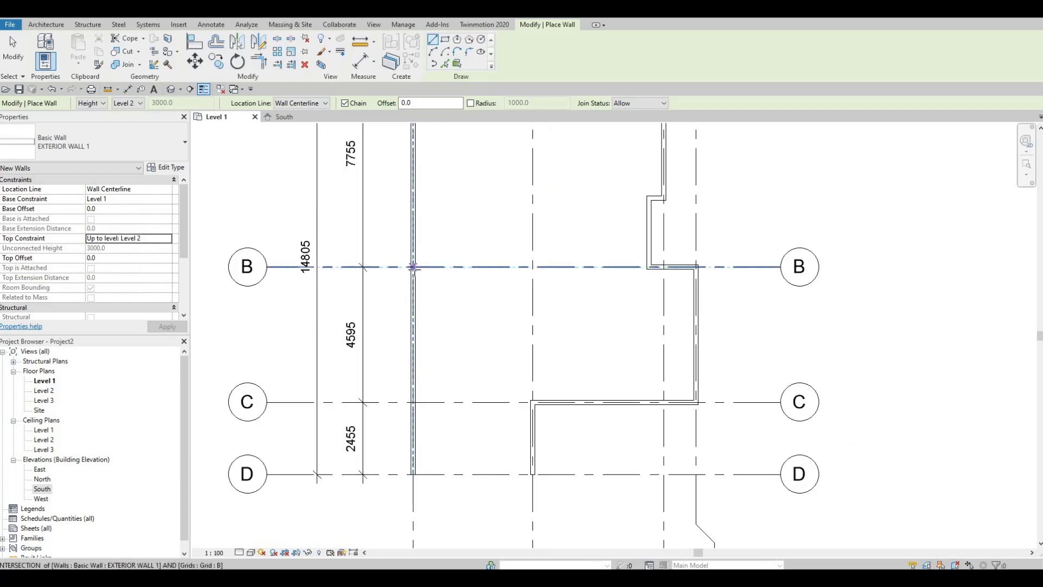
pyautogui.click(414, 267)
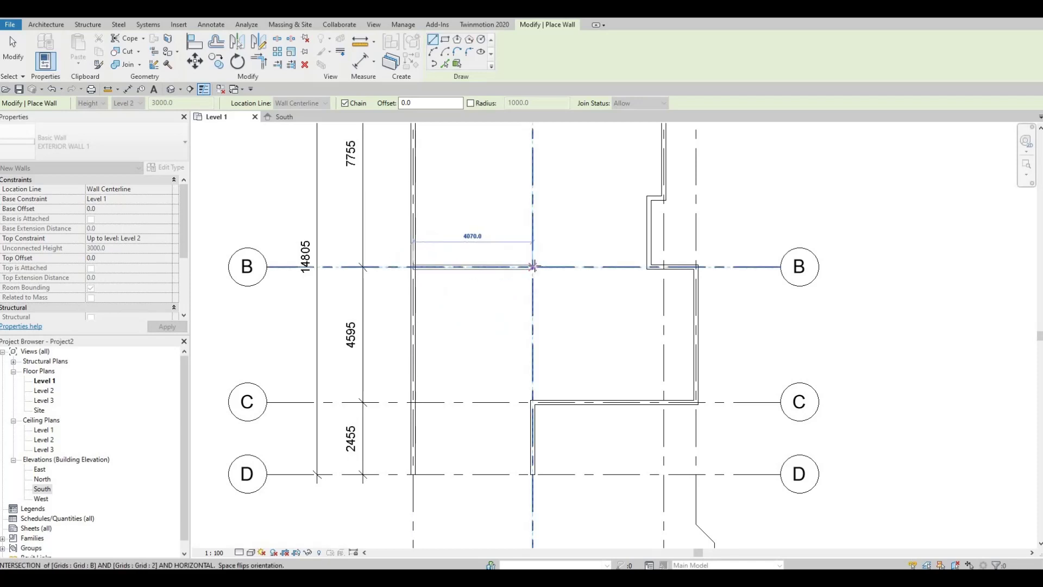
pyautogui.scroll(-1, 534, 266)
pyautogui.click(533, 267)
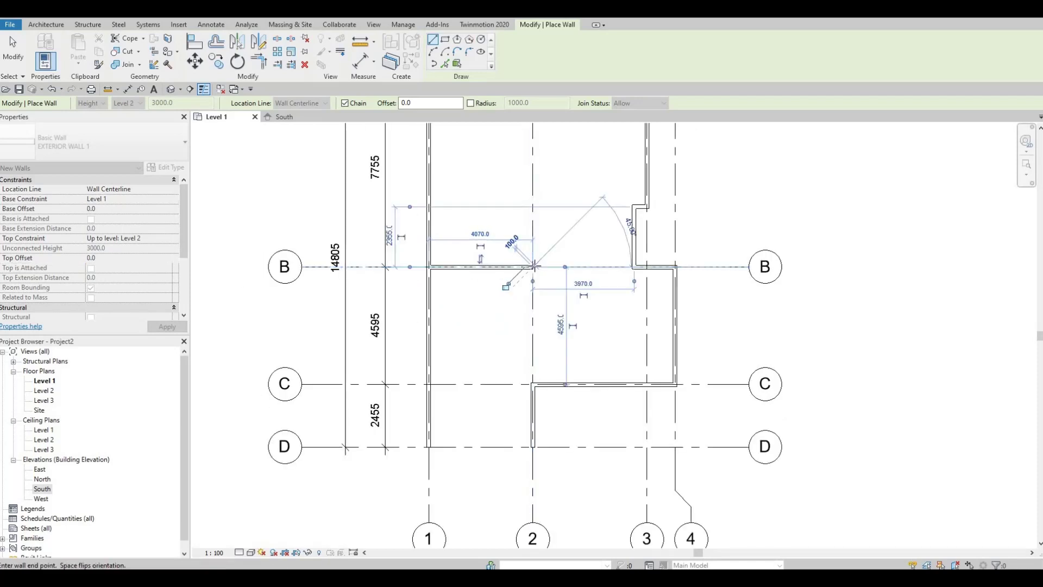
pyautogui.press('Escape')
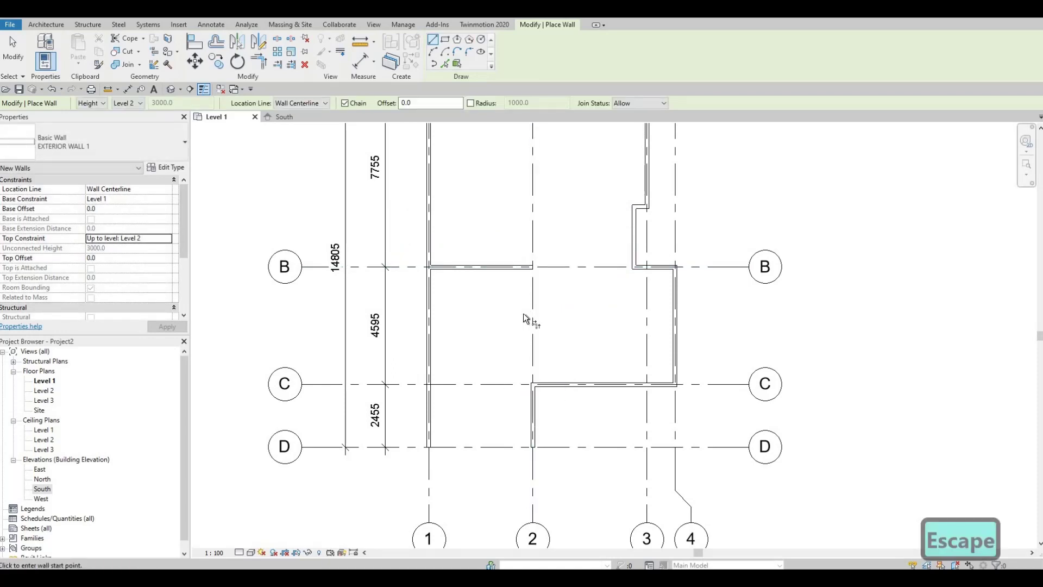
pyautogui.press('Escape')
# - Join the short grid B wall and the grid 2 wall into a corner with Trim/Extend to Corner
pyautogui.press('t')
pyautogui.press('r')
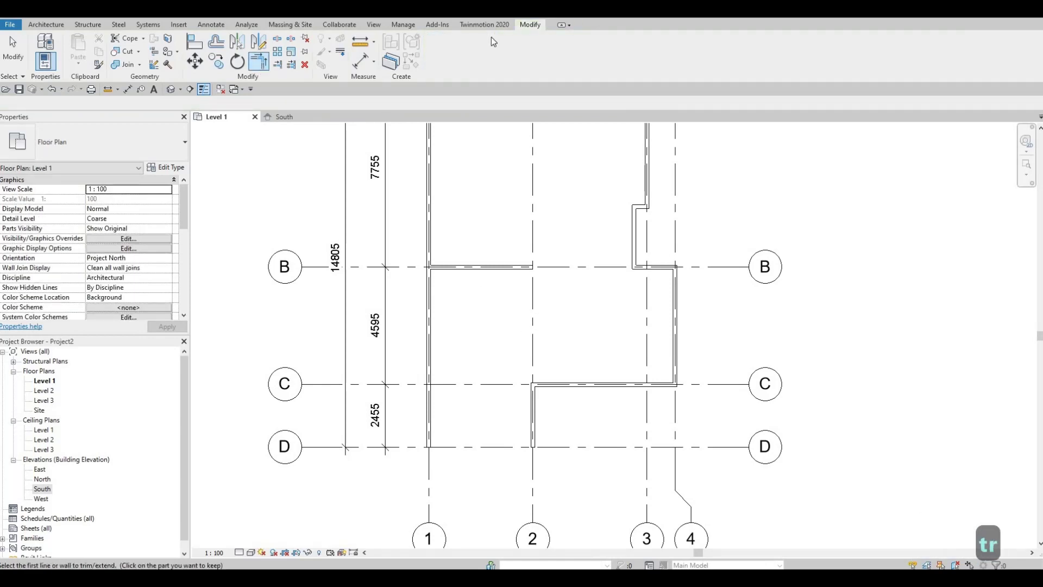
pyautogui.click(512, 269)
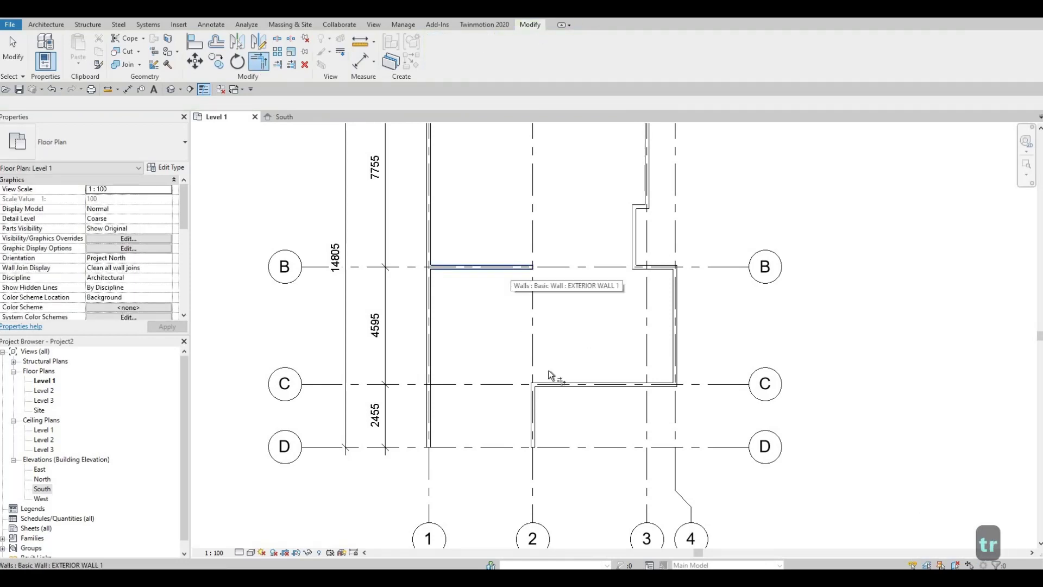
pyautogui.click(534, 403)
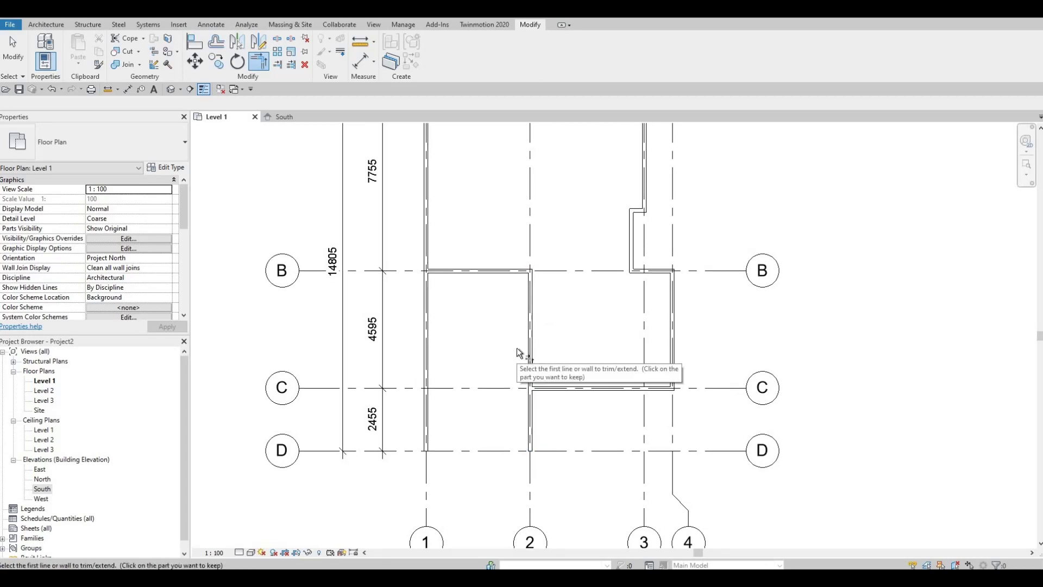
pyautogui.press('Escape')
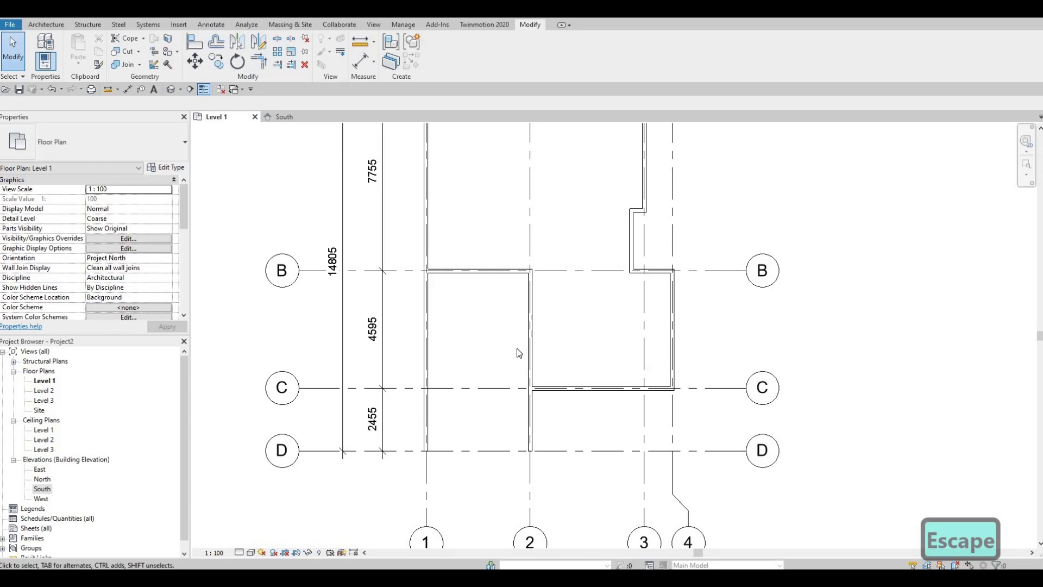
pyautogui.press('Escape')
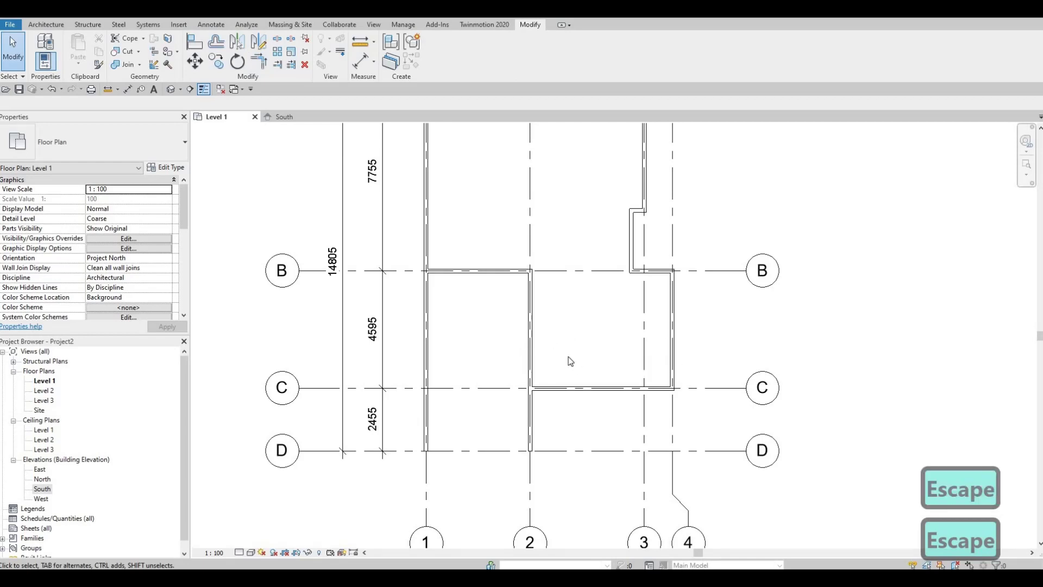
# - Set the distance between the grid 1 wall and the vertical wall on grid 2 to 6370
pyautogui.press('F1')
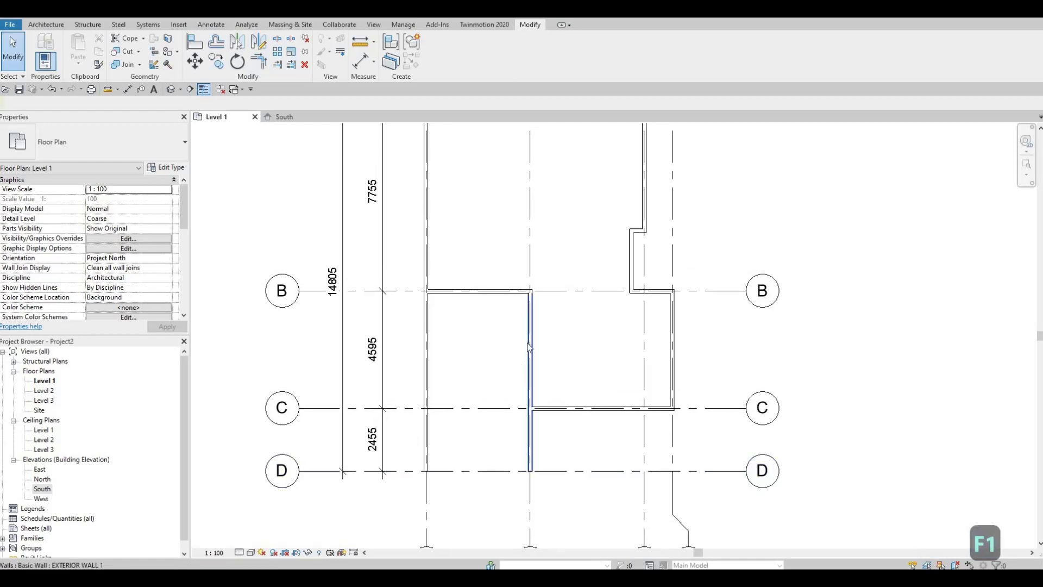
pyautogui.click(503, 474)
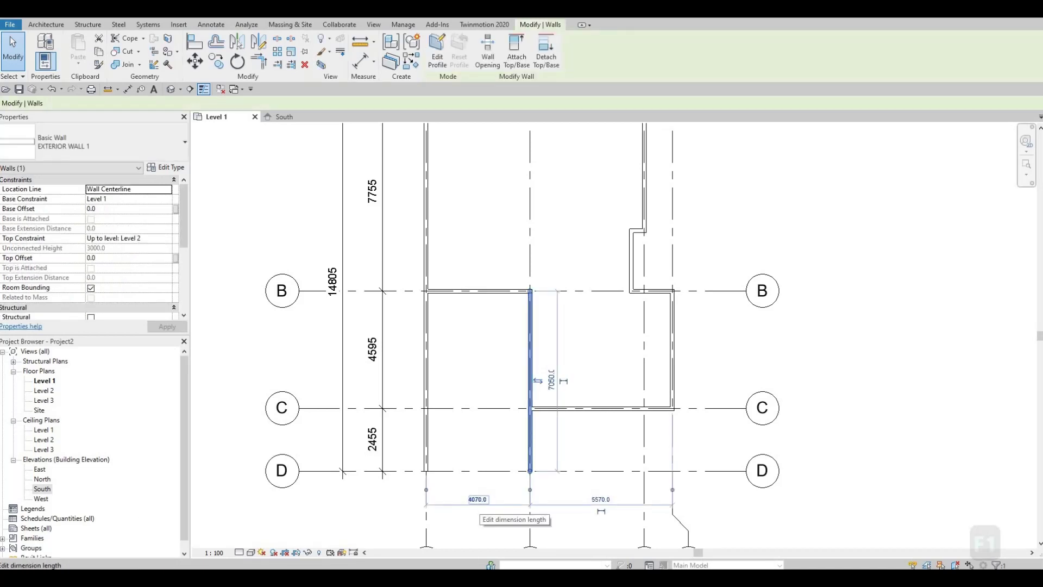
pyautogui.click(475, 500)
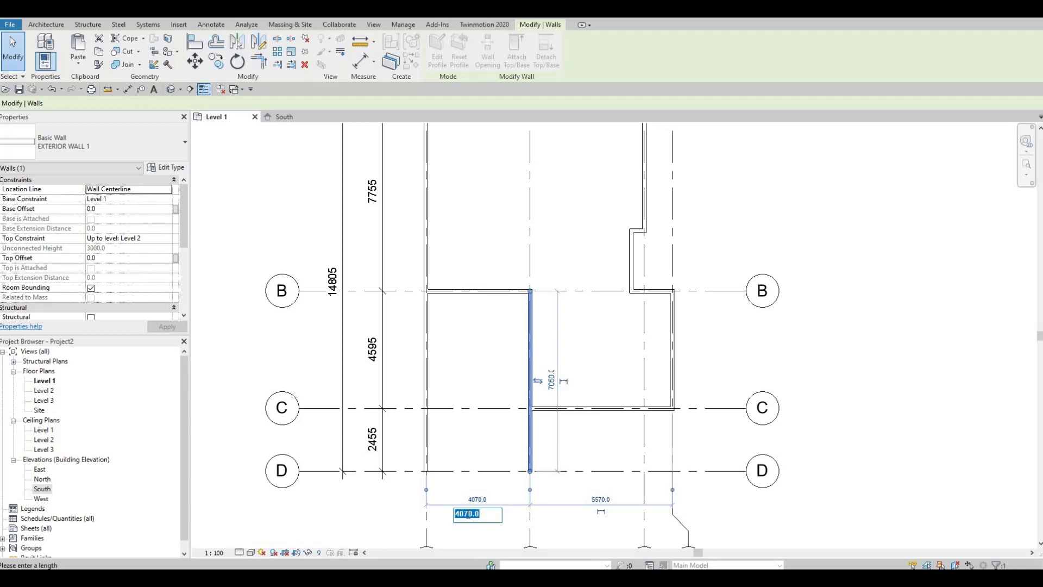
pyautogui.write('6370')
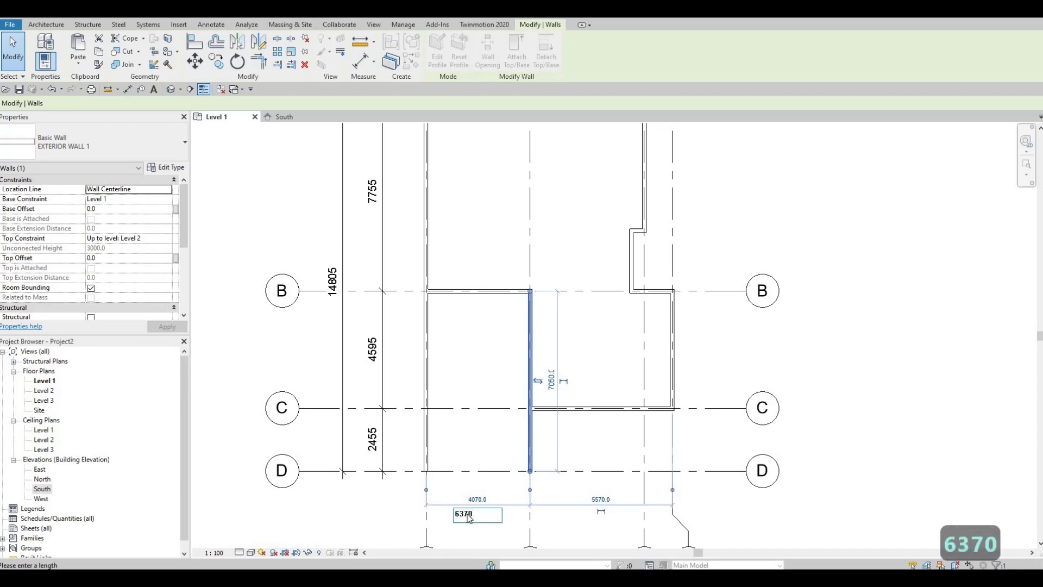
pyautogui.press('Return')
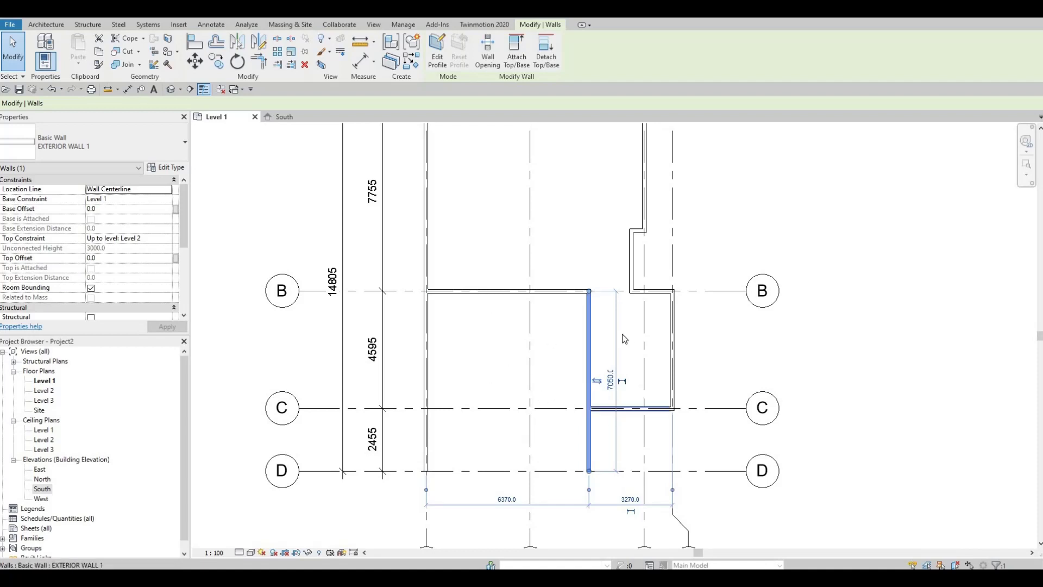
pyautogui.keyDown('ctrl'); pyautogui.scroll(3, 590, 336); pyautogui.keyUp('ctrl')
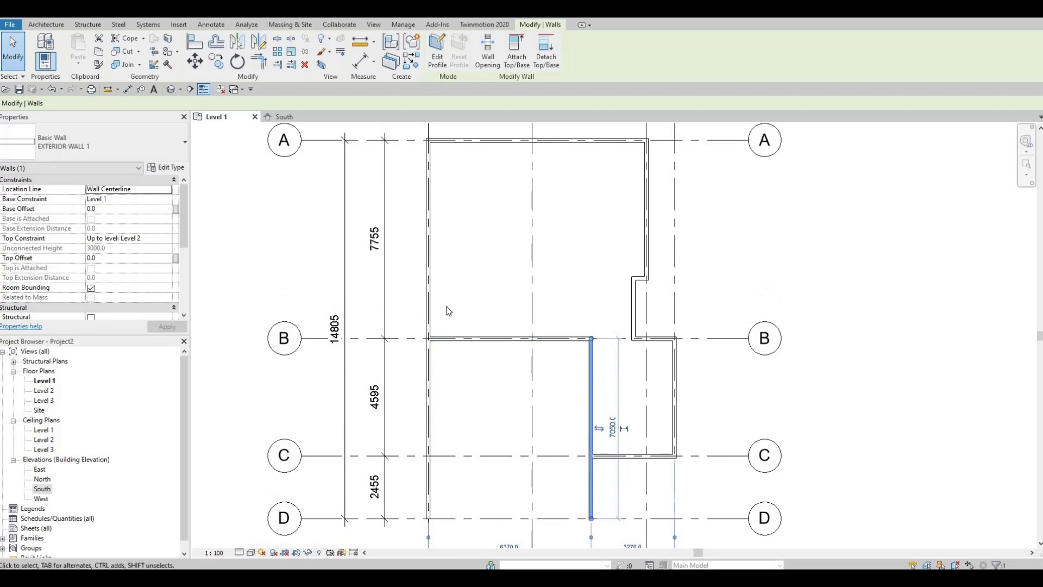
pyautogui.keyDown('ctrl'); pyautogui.scroll(1, 554, 258); pyautogui.keyUp('ctrl')
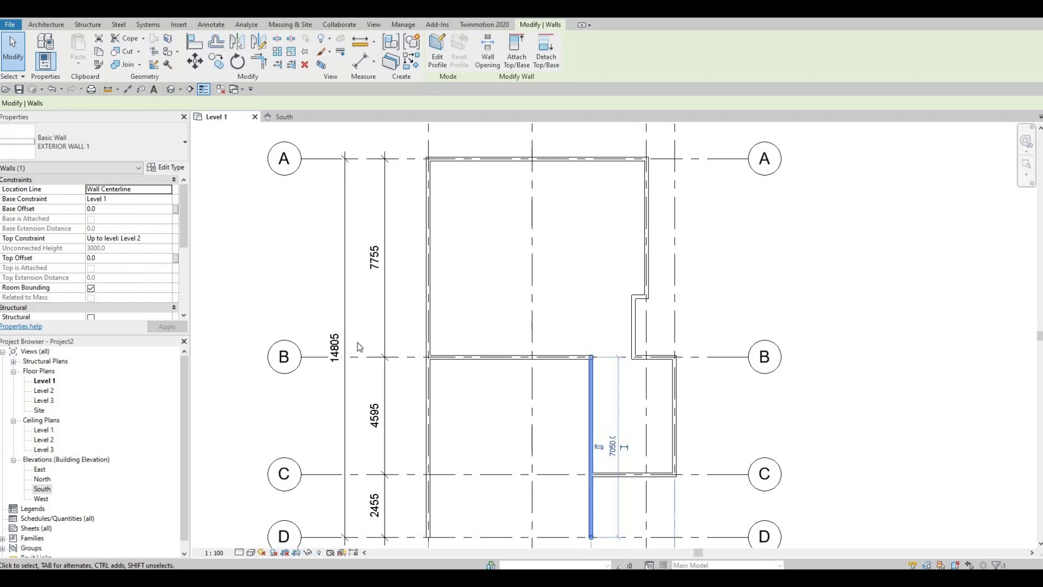
pyautogui.scroll(-2, 372, 390)
pyautogui.scroll(-4, 373, 390)
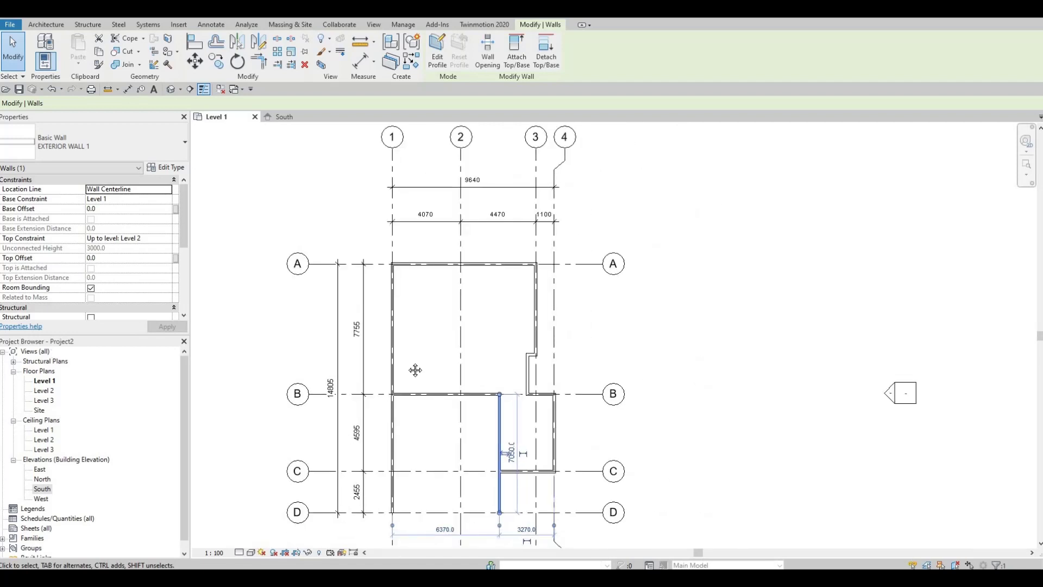
pyautogui.scroll(2, 442, 405)
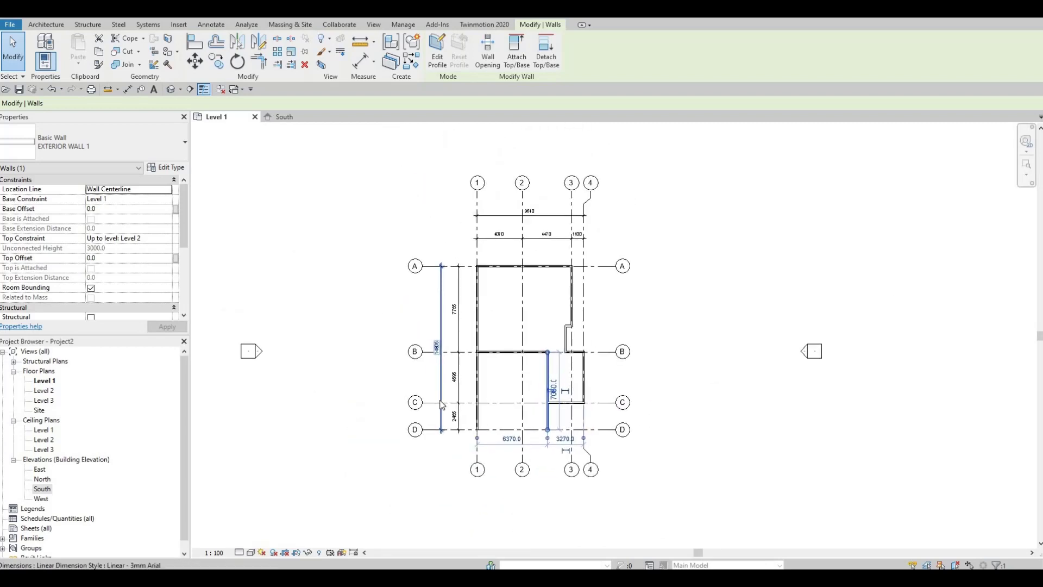